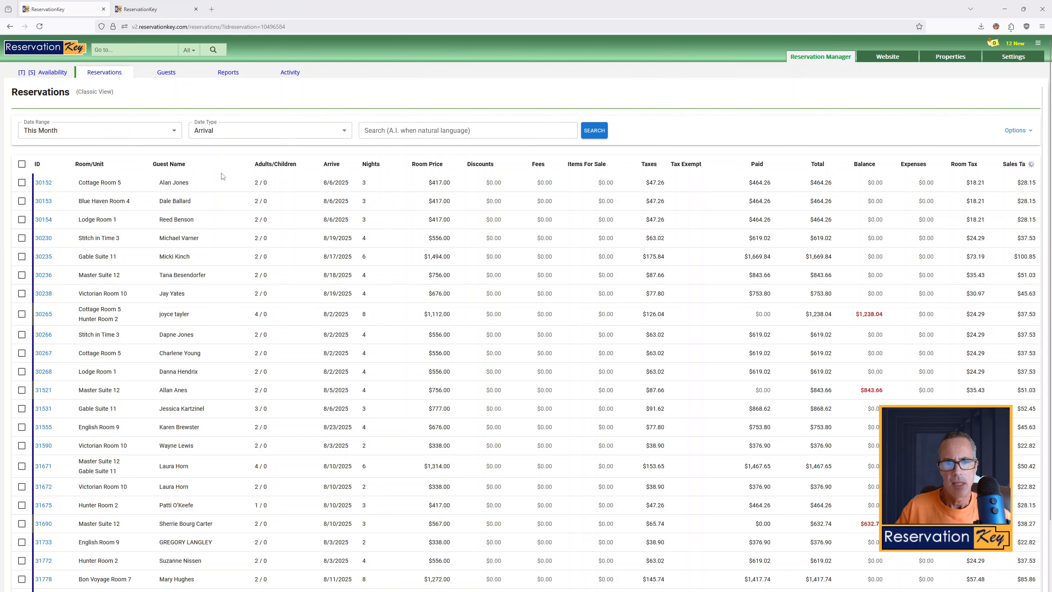
Scroll through this month's reservations list to examine its columns and values
scroll(463, 258, down, 5)
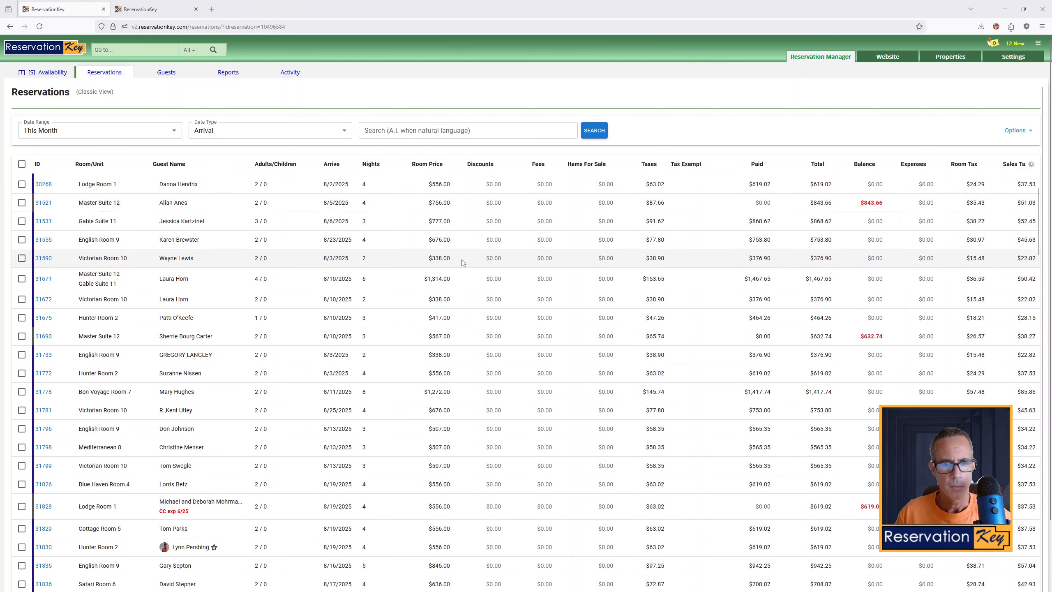
scroll(501, 267, down, 8)
scroll(542, 292, up, 15)
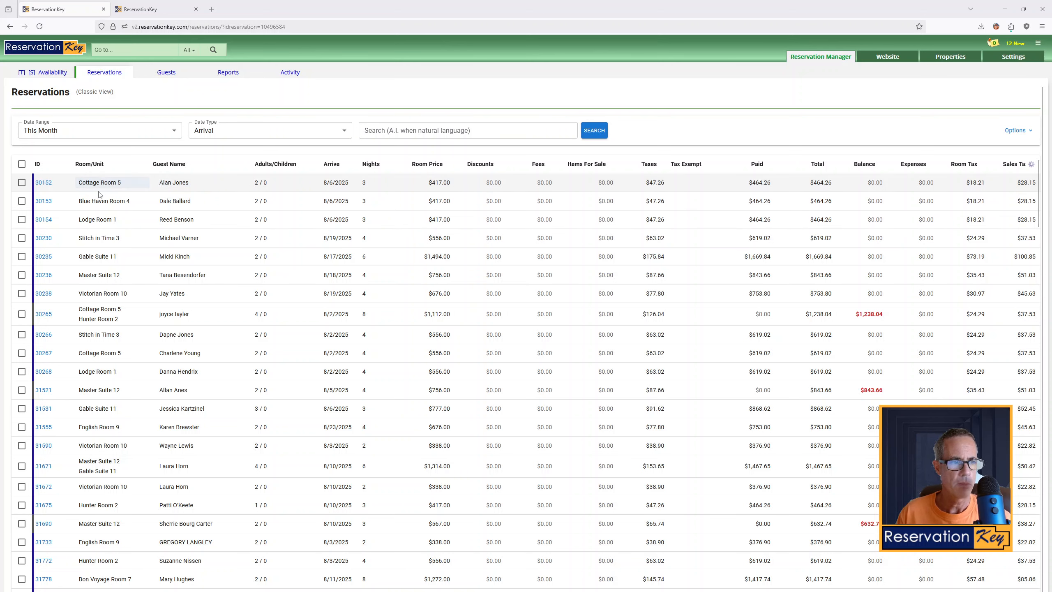
mouse_move(103, 185)
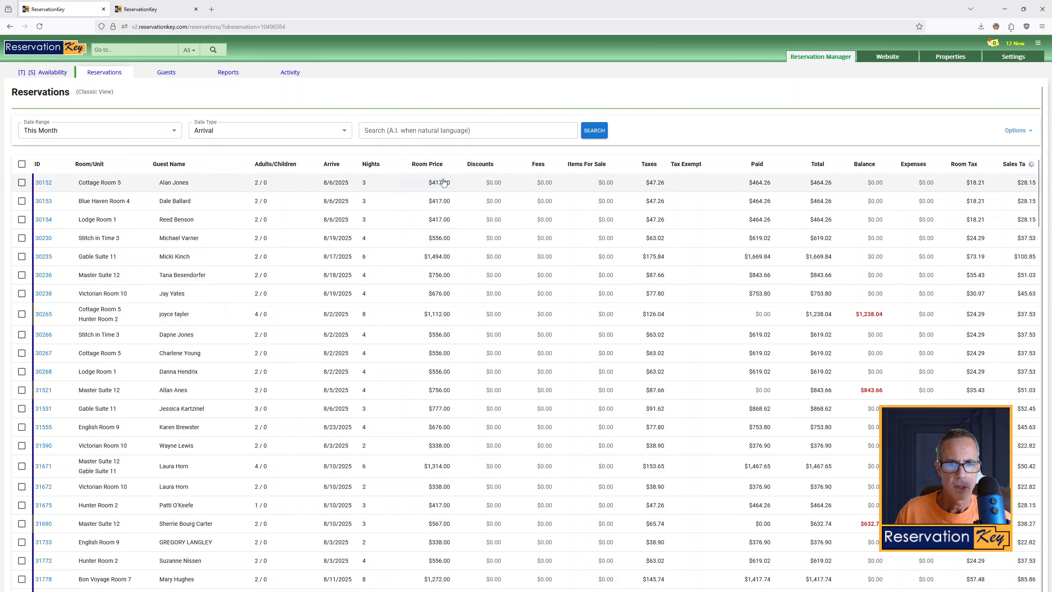
mouse_move(443, 183)
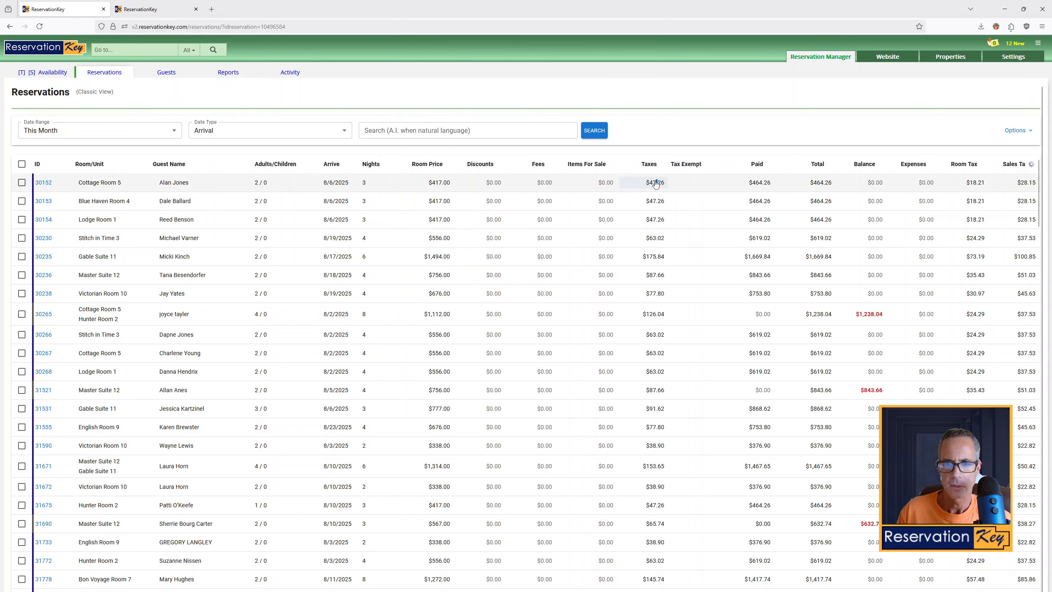
mouse_move(655, 183)
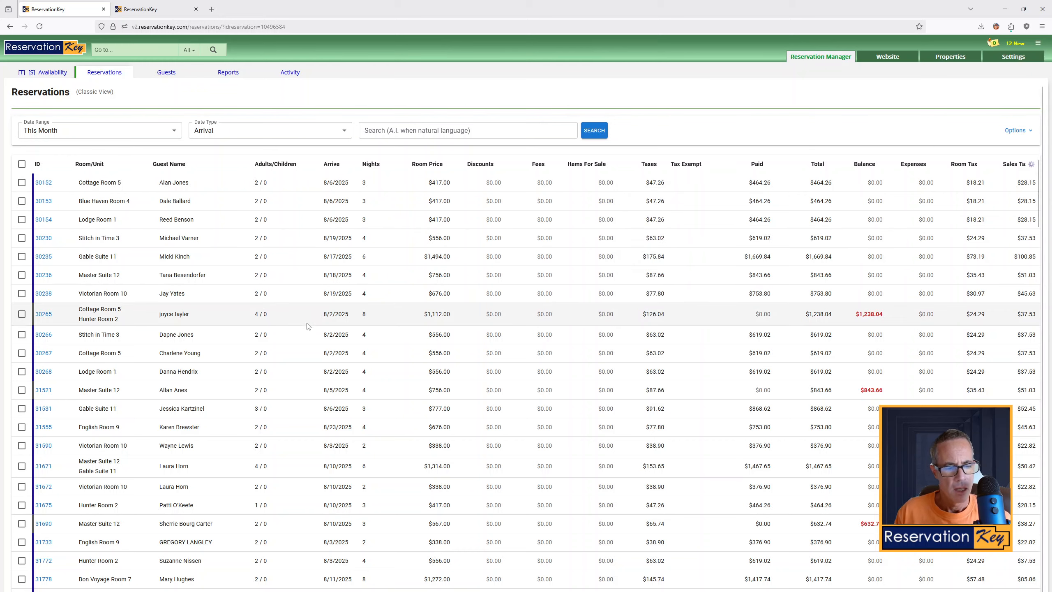
scroll(307, 327, down, 10)
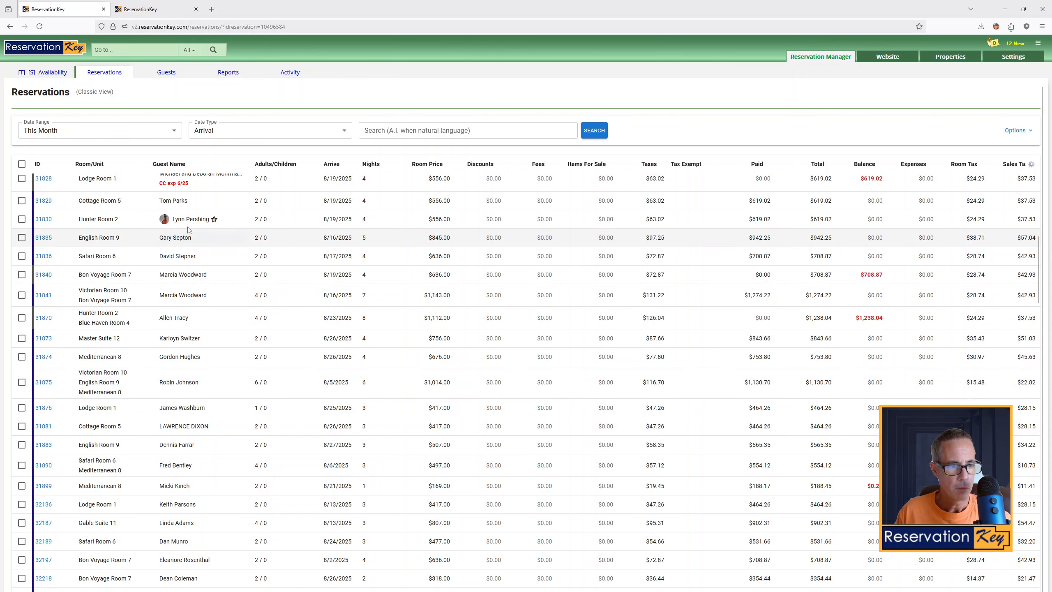
Examine a starred guest's photo preview and details card, then scroll through the rest of the list
mouse_move(164, 223)
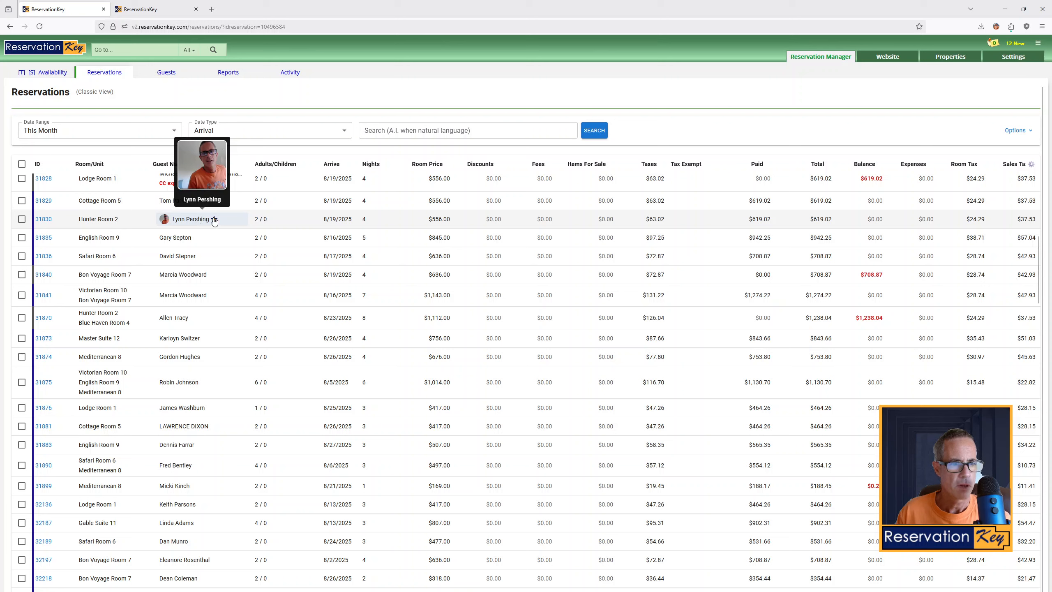
mouse_move(199, 222)
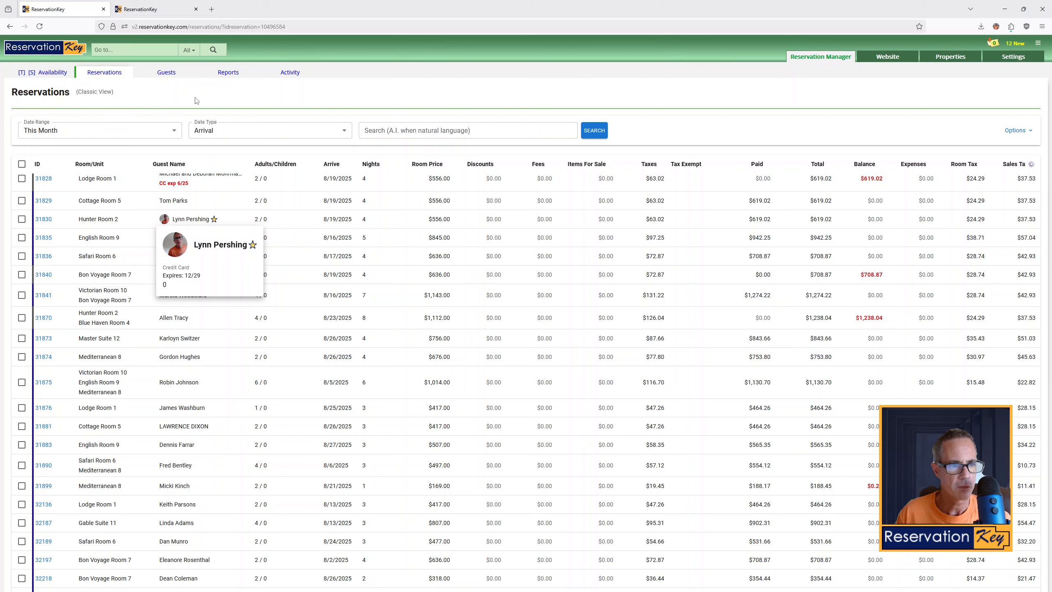
scroll(189, 329, up, 3)
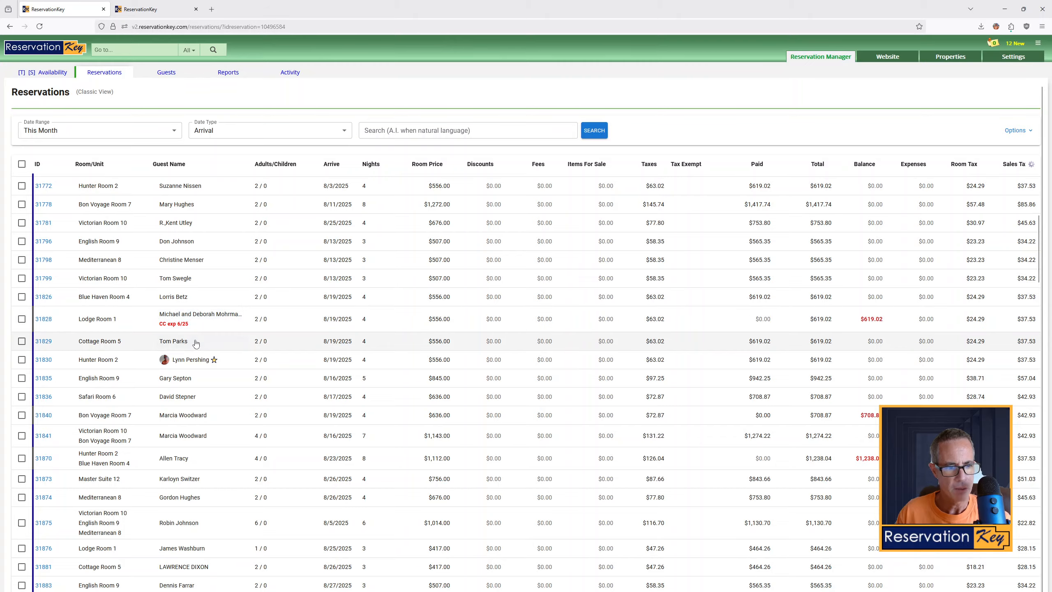
scroll(195, 343, down, 7)
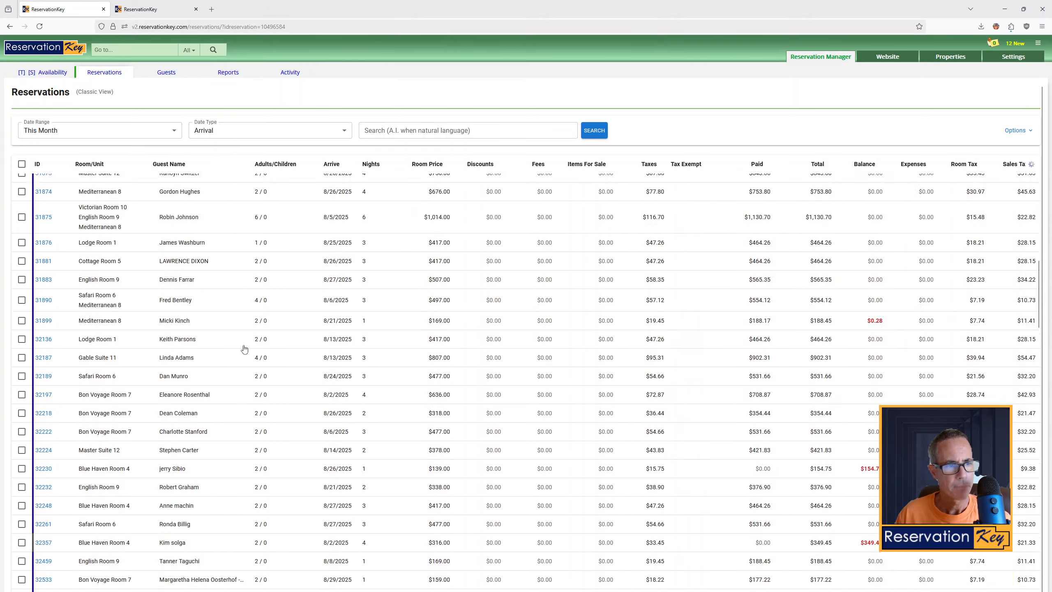
scroll(245, 350, up, 15)
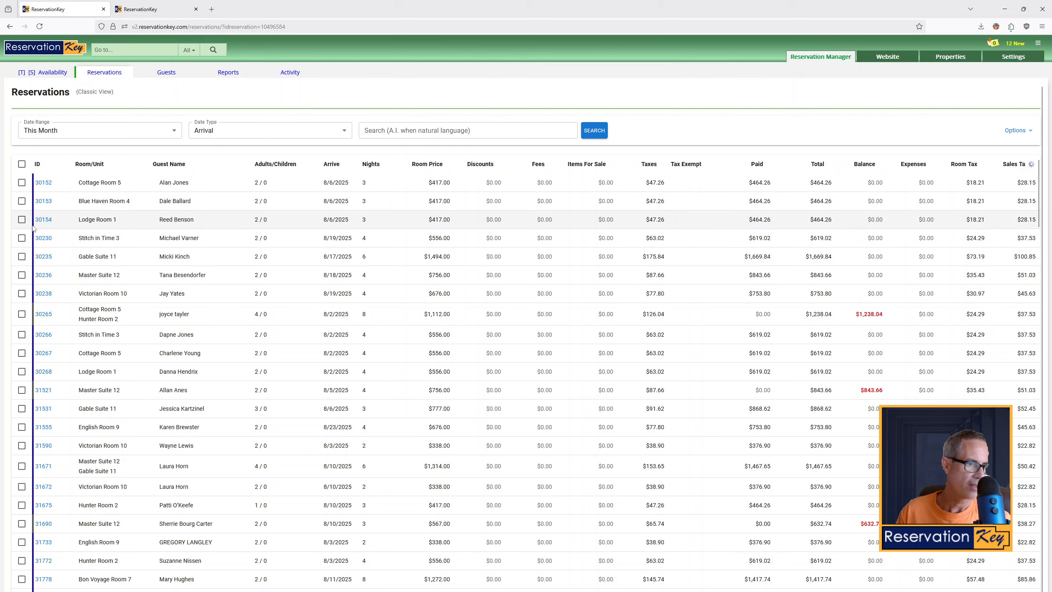
scroll(41, 332, down, 14)
scroll(41, 364, up, 3)
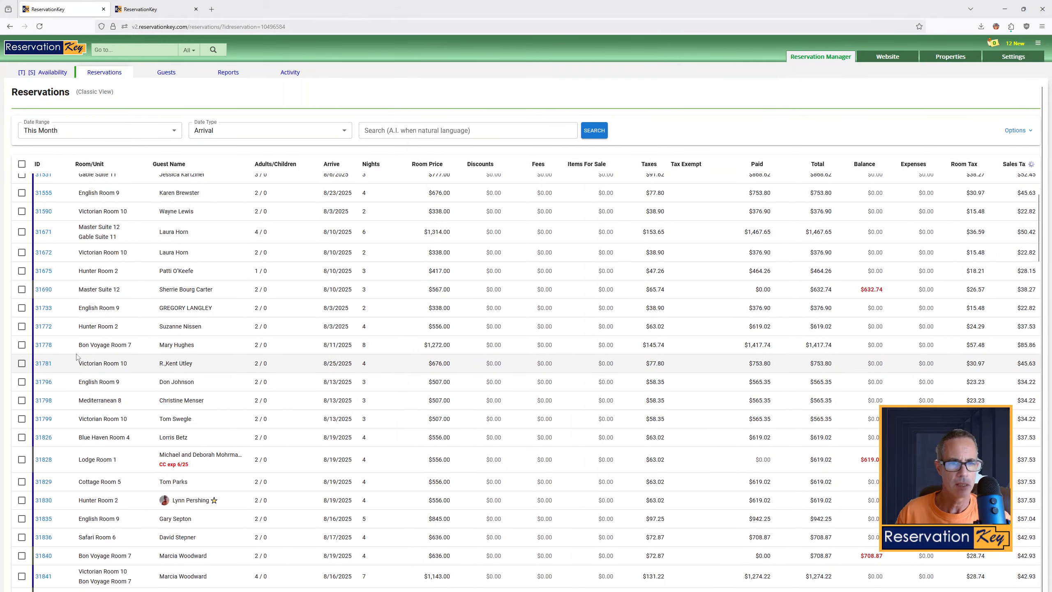
scroll(423, 270, up, 10)
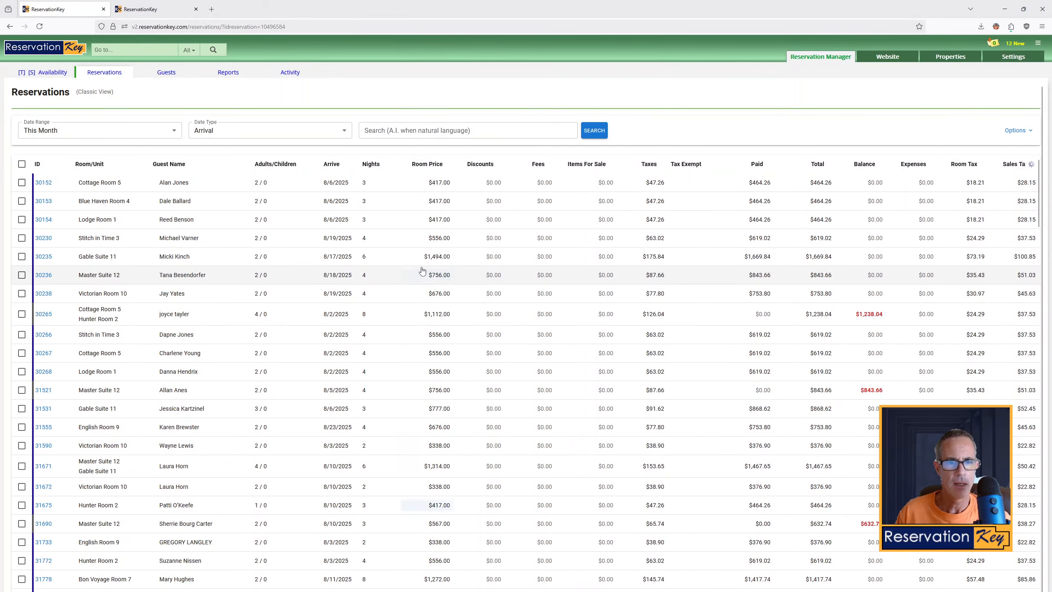
Open Column Management, show the Status column, then reset all columns to their default layout
click(1031, 166)
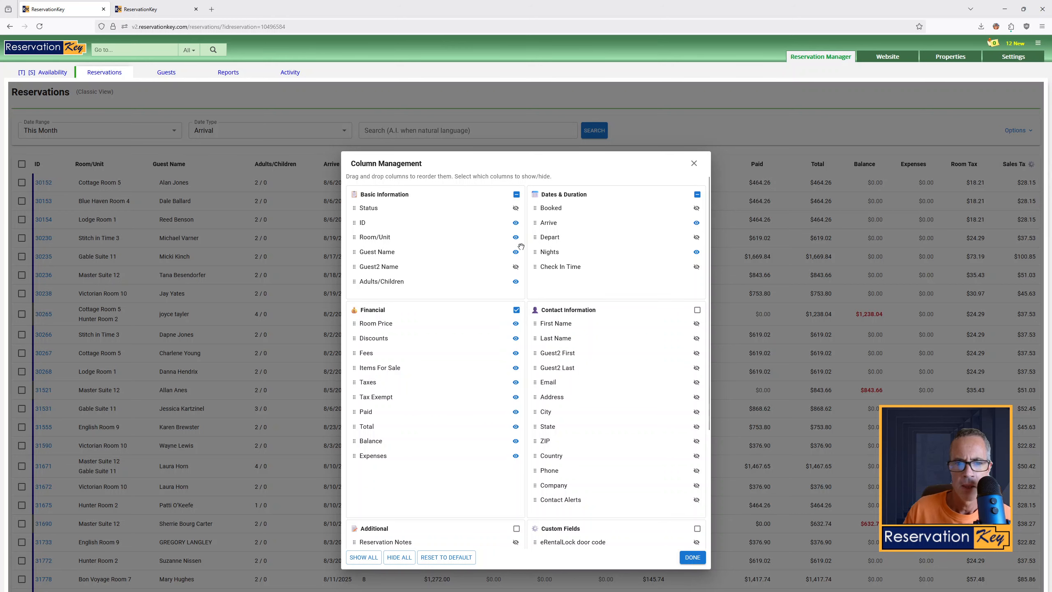
click(516, 209)
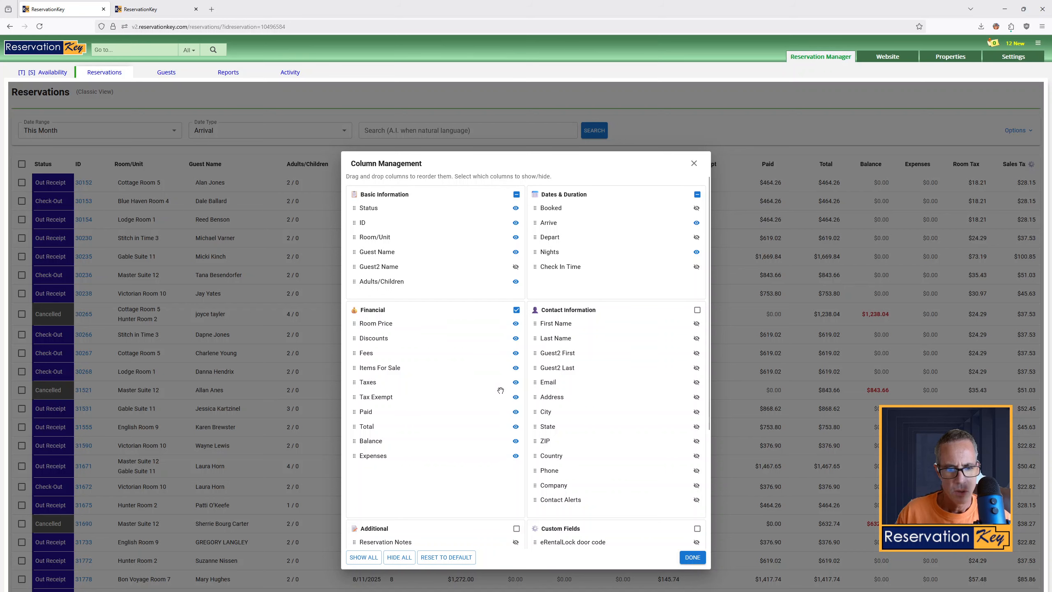
click(452, 556)
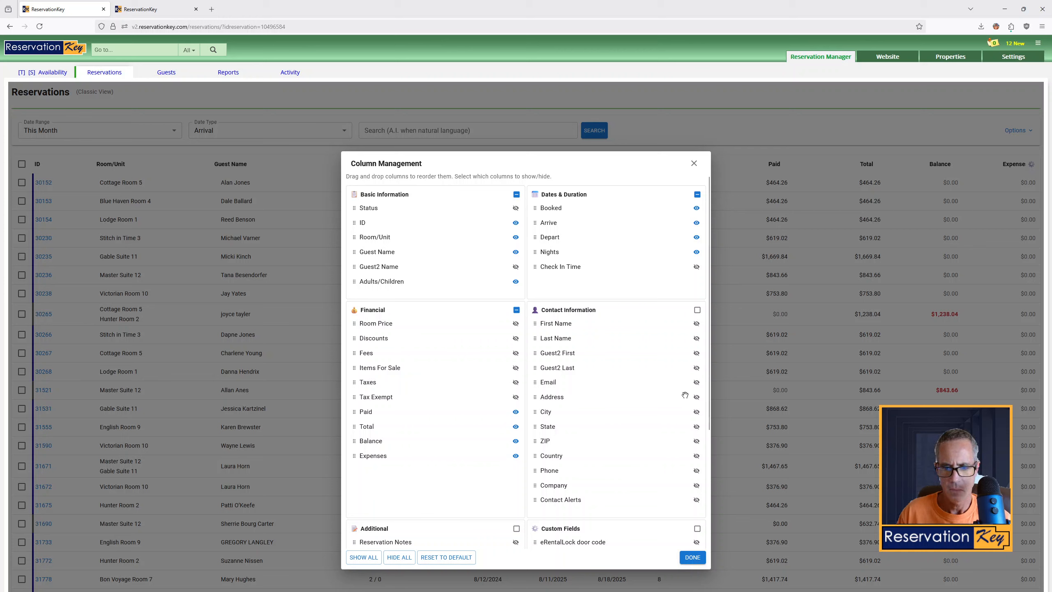
Review the remaining column groups in Column Management and close it
scroll(617, 395, down, 3)
scroll(617, 396, up, 3)
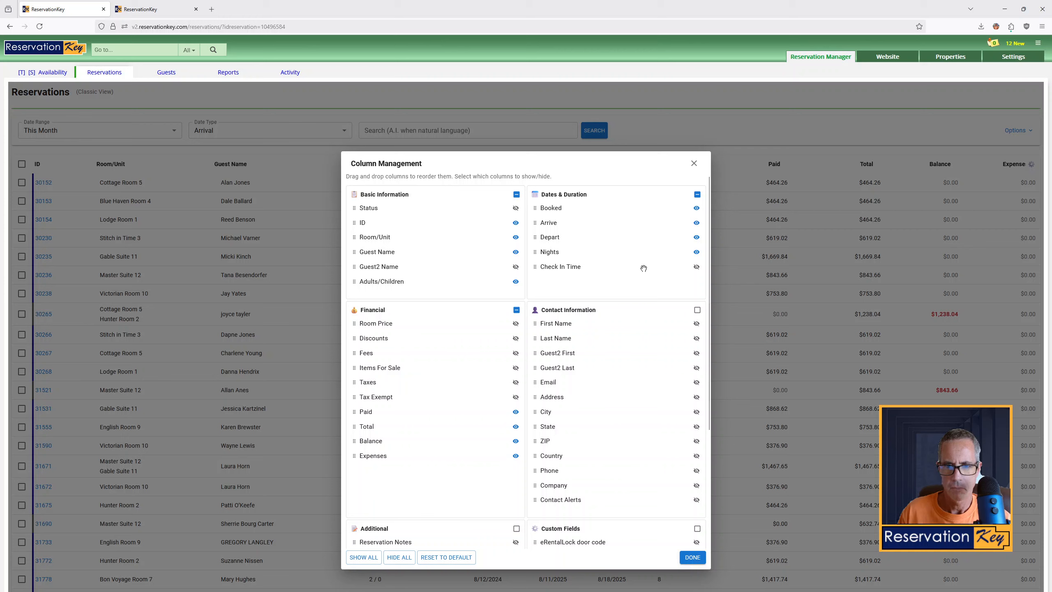
scroll(593, 506, down, 3)
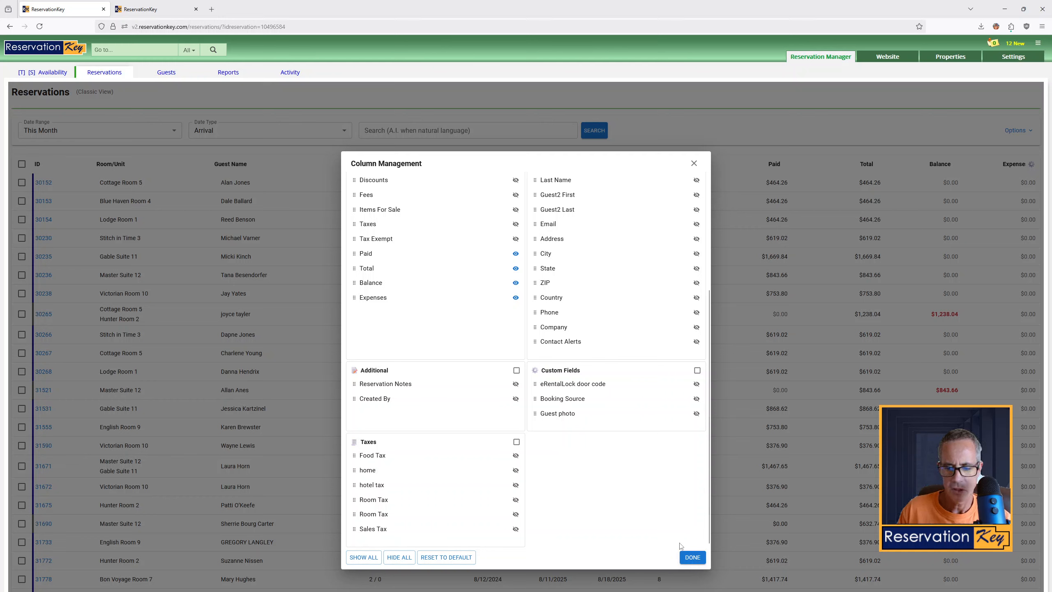
click(699, 559)
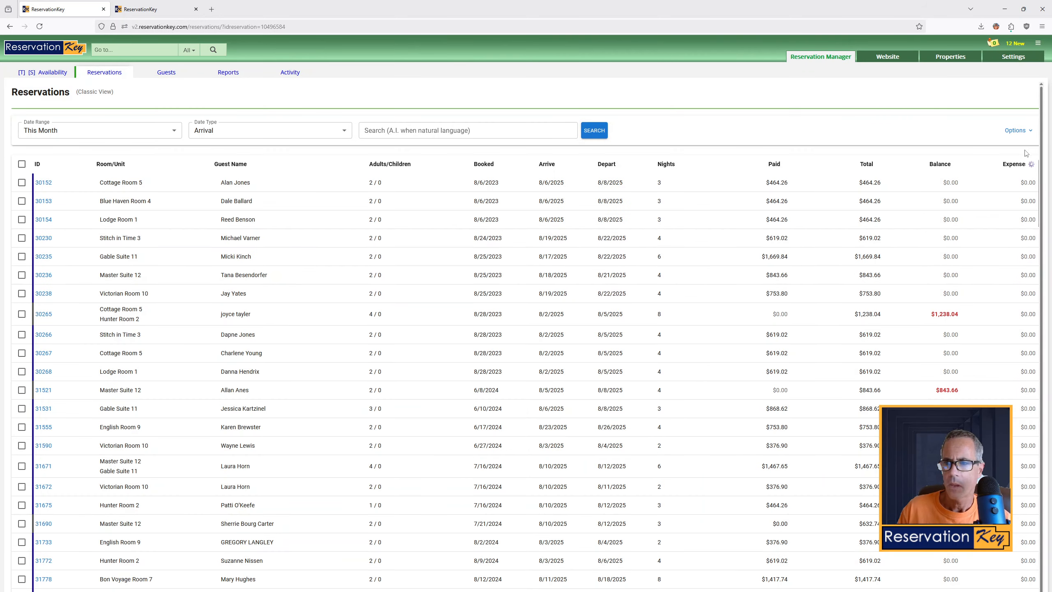
Reorder the columns so Guest Name comes before Room/Unit
click(1032, 164)
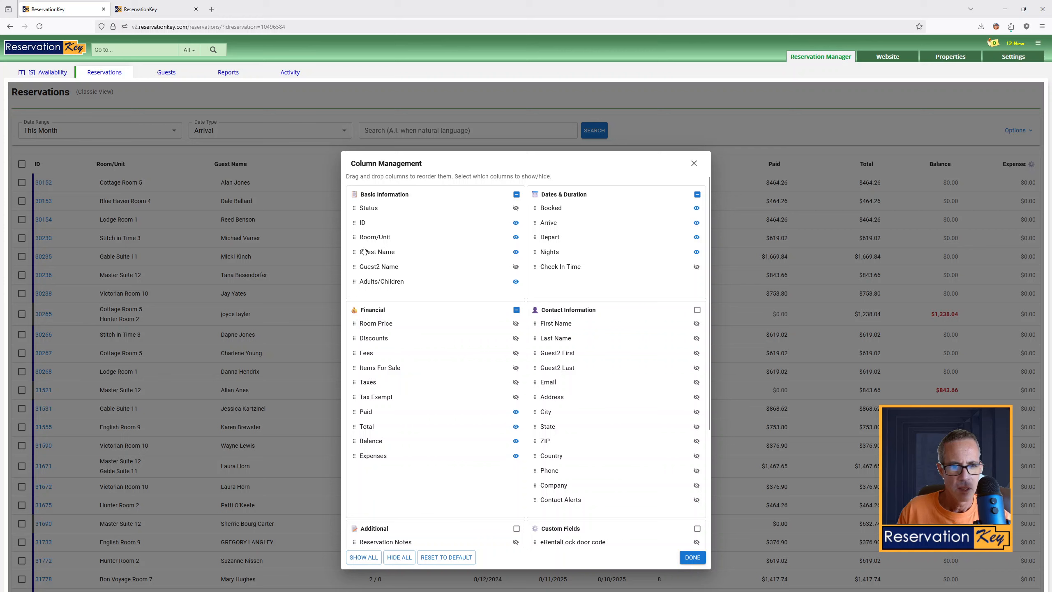
drag(370, 230, 375, 255)
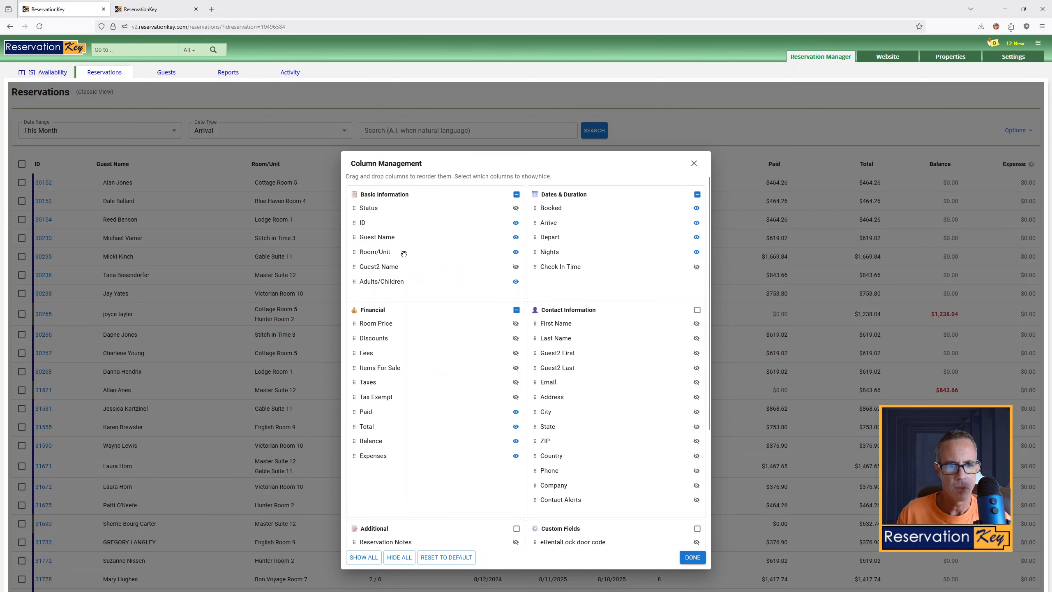
click(692, 558)
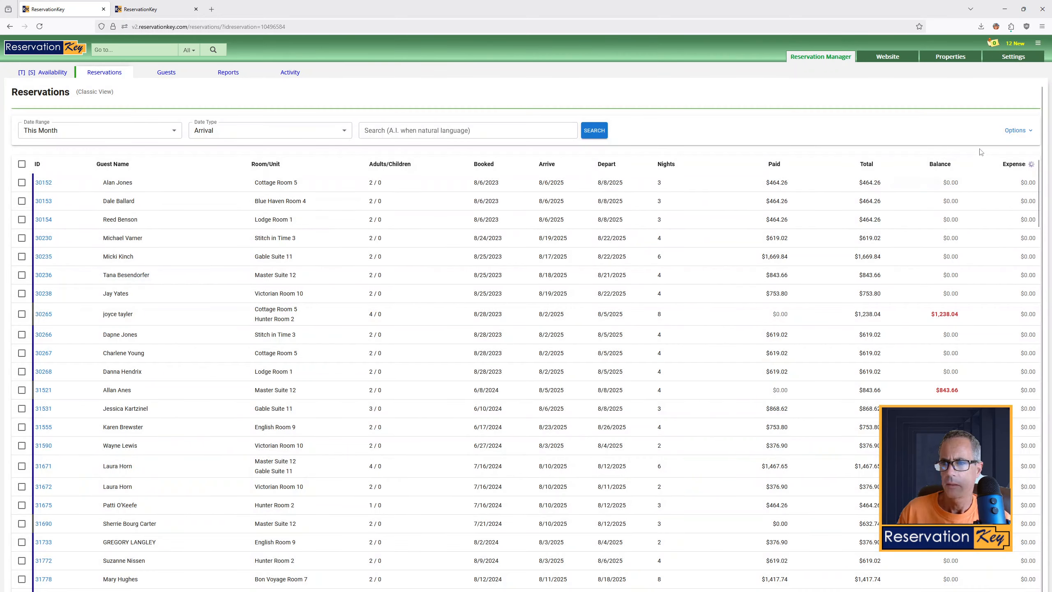
Show the Status column in the reservations table through Column Management
click(1018, 130)
click(1020, 159)
click(1031, 164)
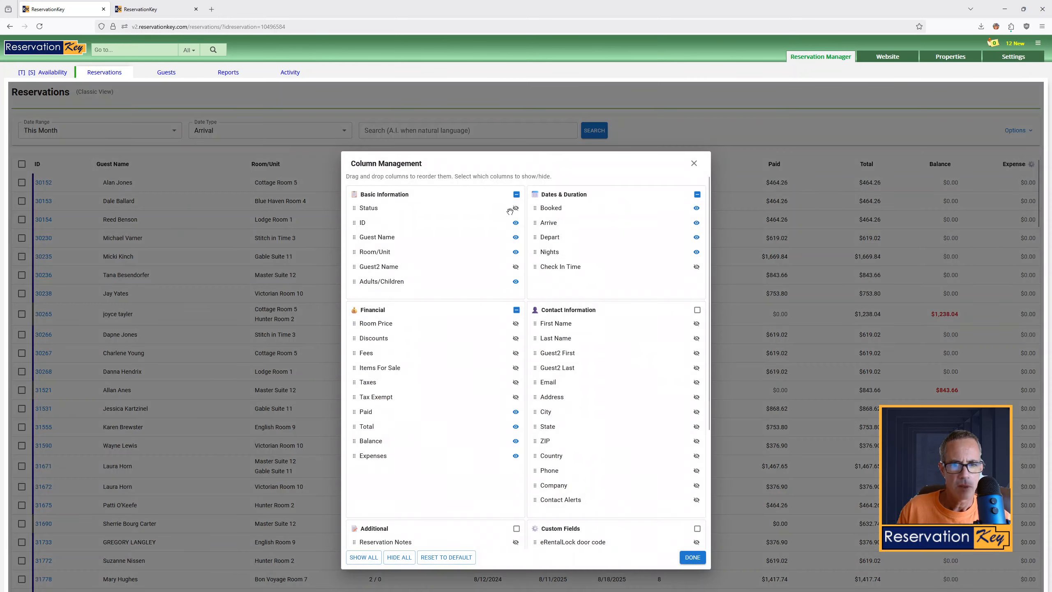
click(510, 210)
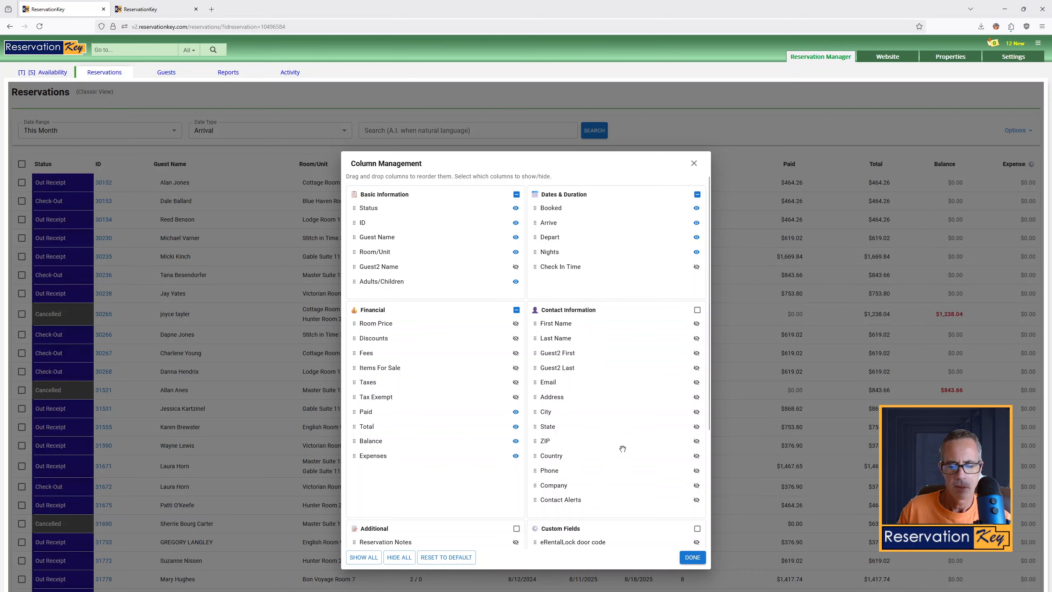
click(139, 339)
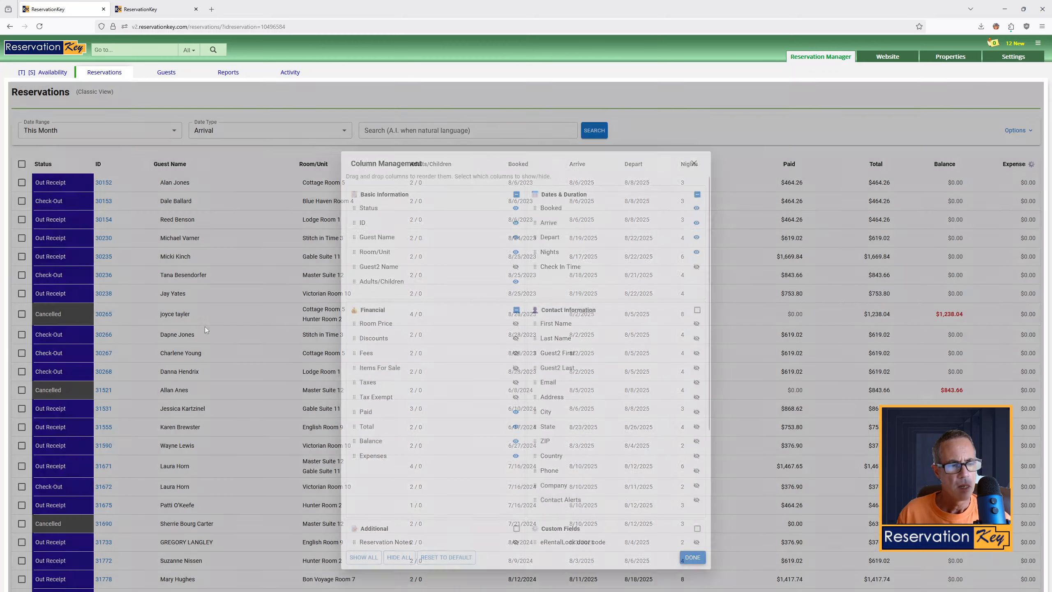
Select the first two reservations in the list
scroll(596, 388, down, 7)
scroll(597, 389, up, 7)
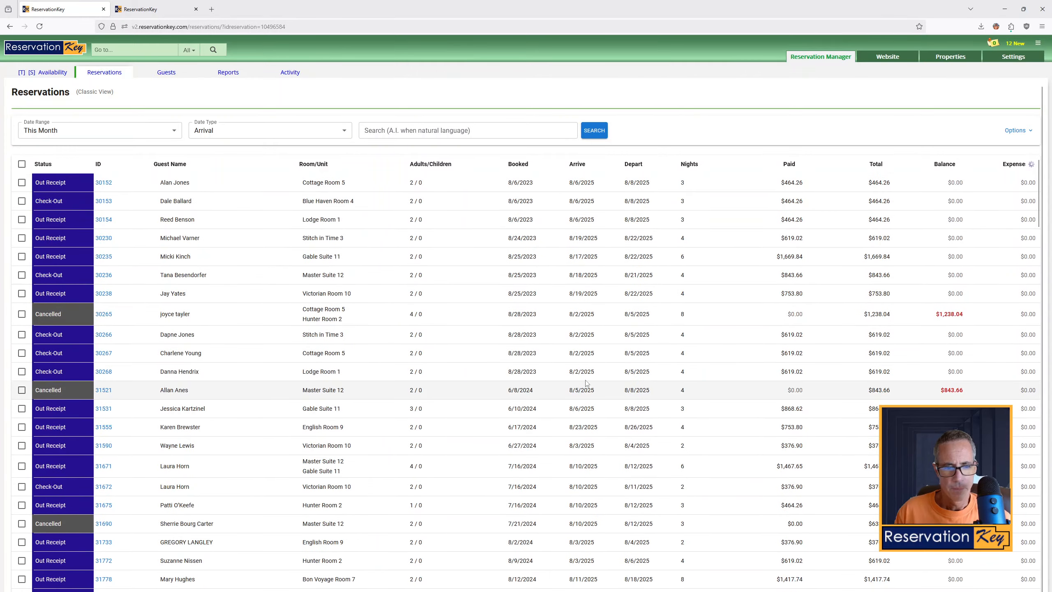
scroll(587, 386, down, 8)
scroll(476, 371, down, 4)
scroll(373, 357, up, 5)
scroll(124, 326, up, 7)
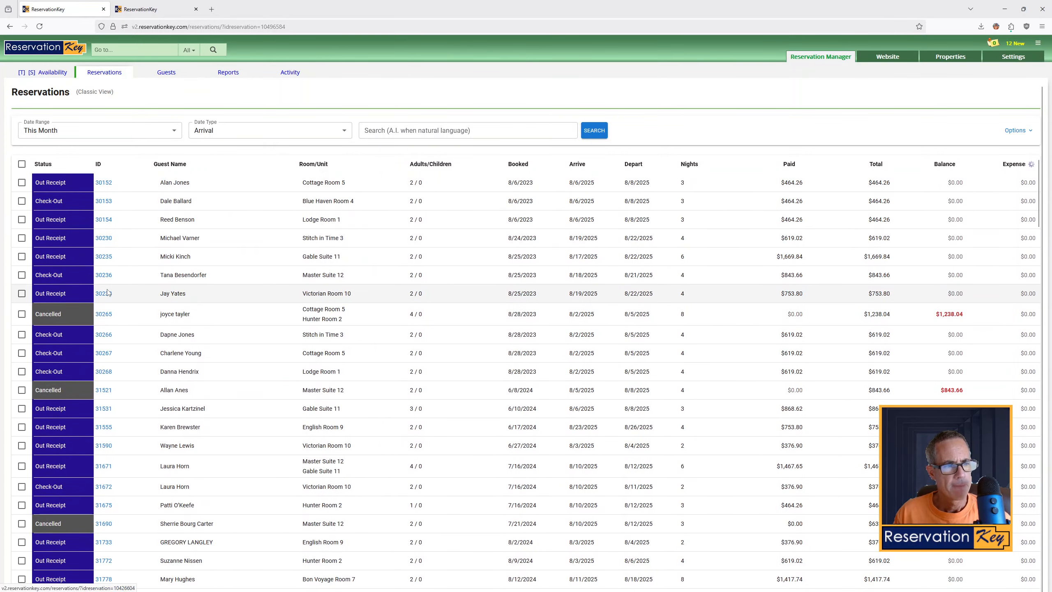
click(21, 182)
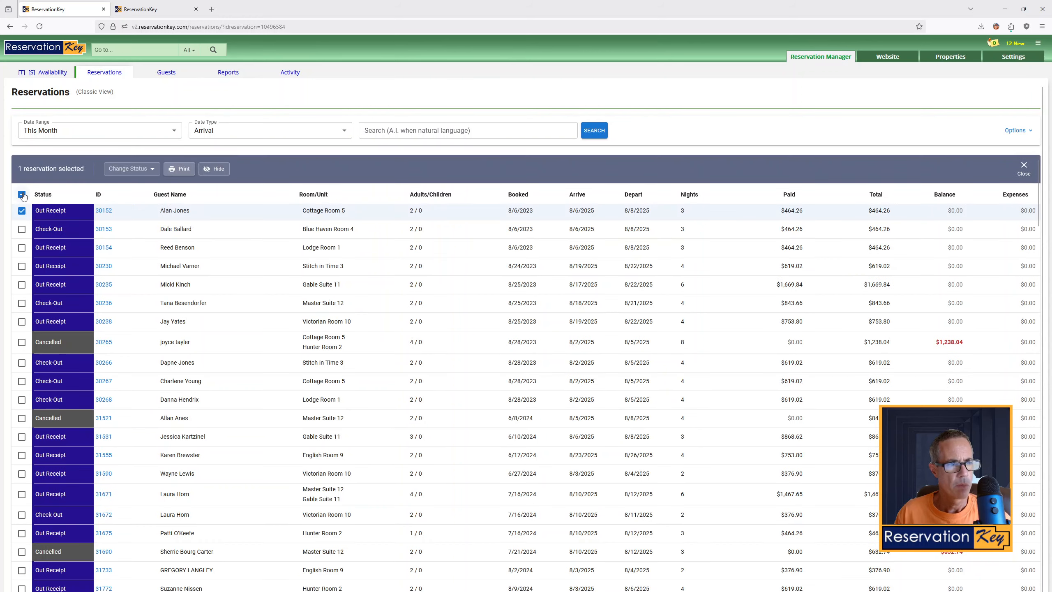
click(22, 230)
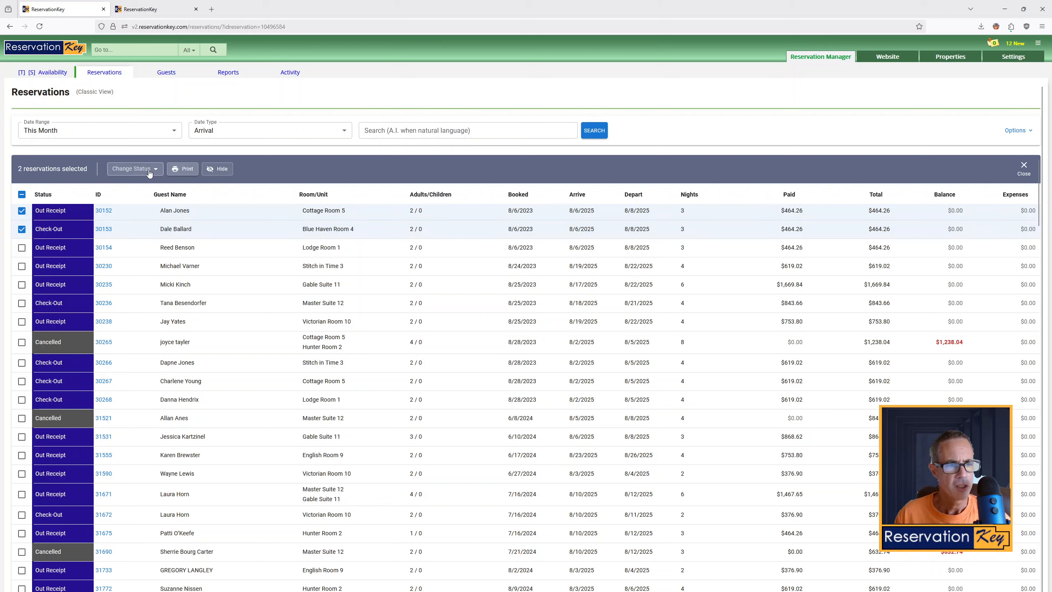
Bulk print the selected reservations with the Phone Call Follow Up - Spoke to Person template, closing the print window
click(179, 170)
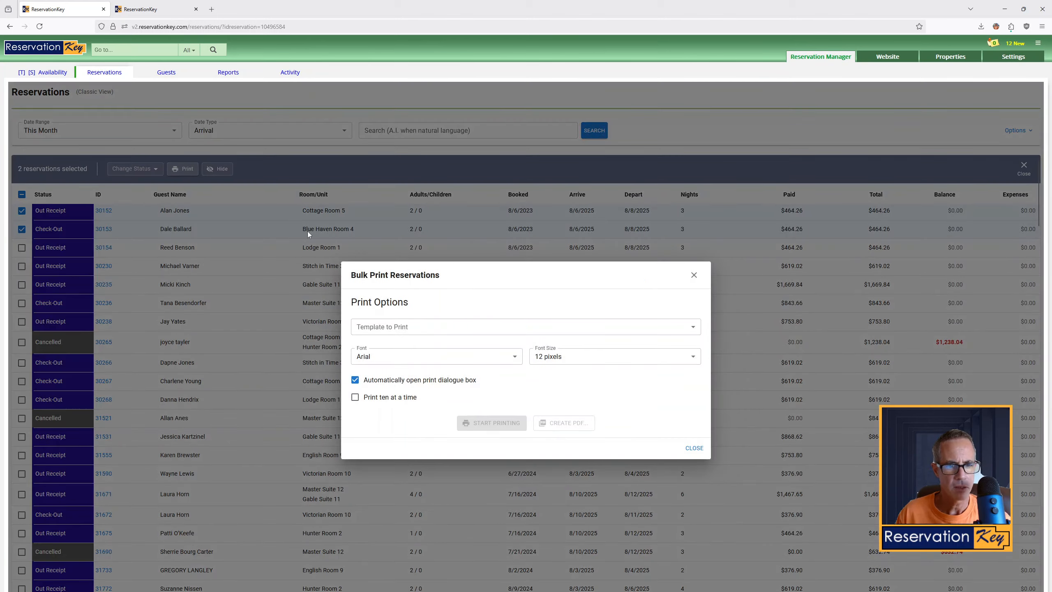
click(589, 328)
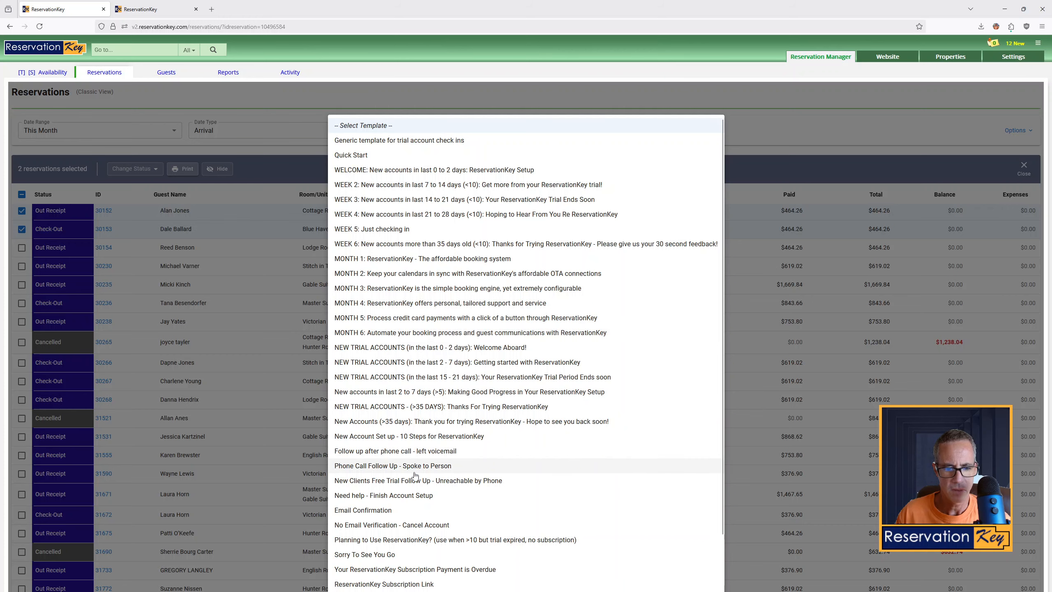
click(417, 467)
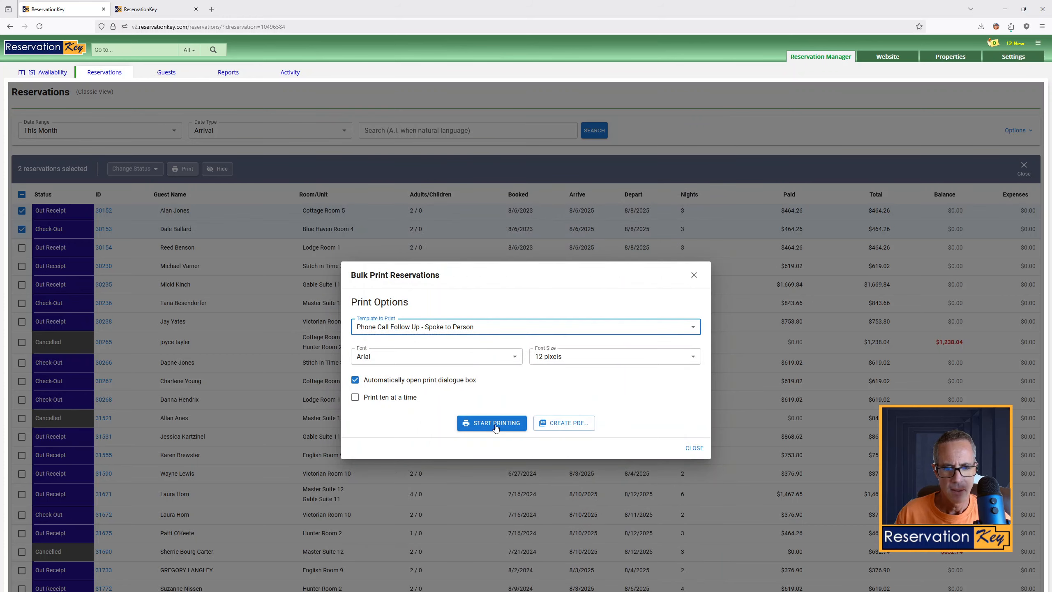
click(495, 425)
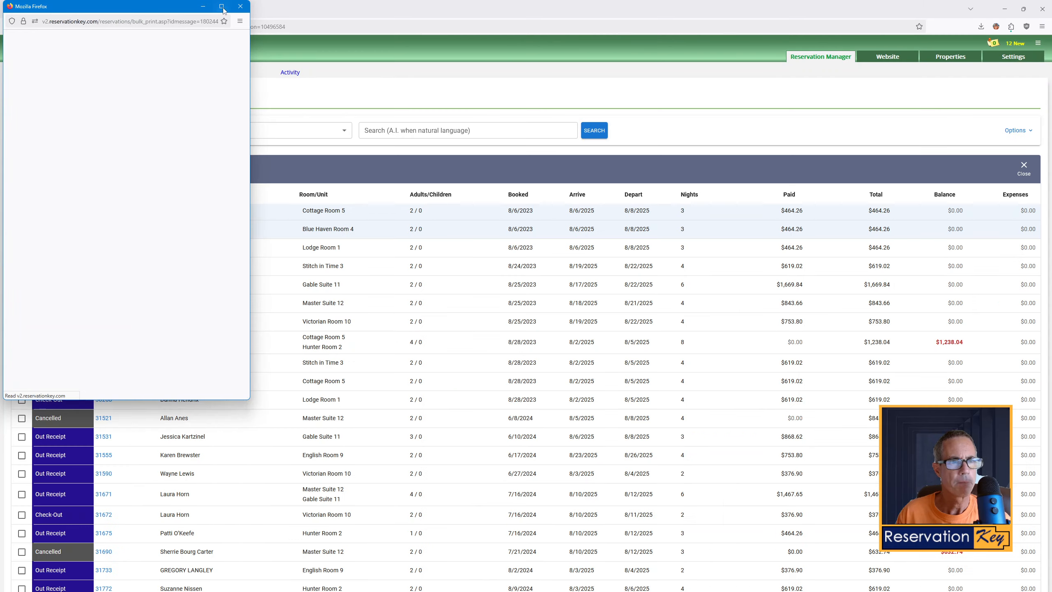
click(241, 6)
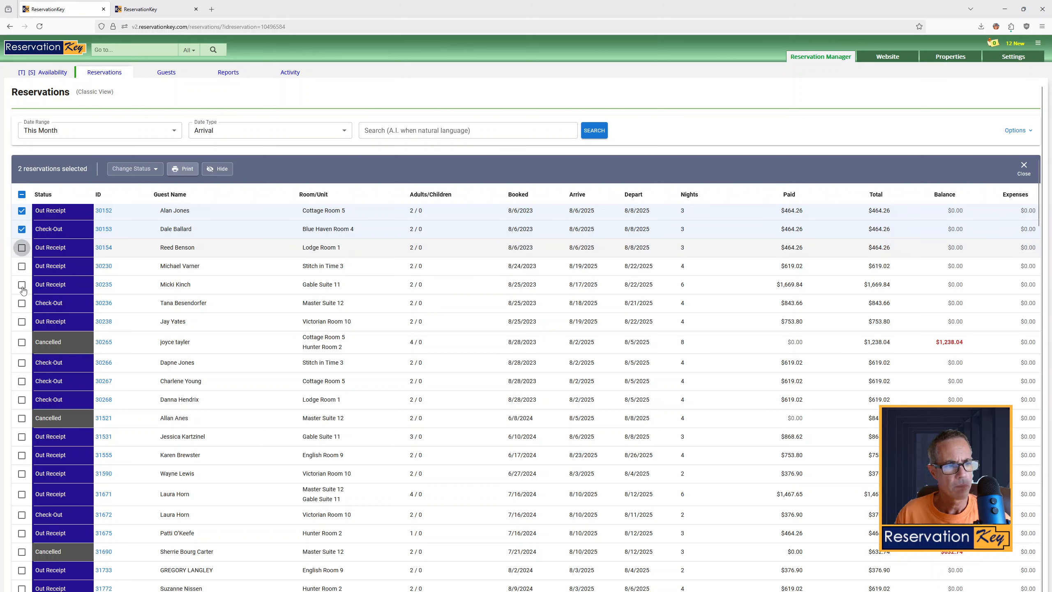
Add the third and fourth reservations to the selection
click(22, 248)
click(22, 265)
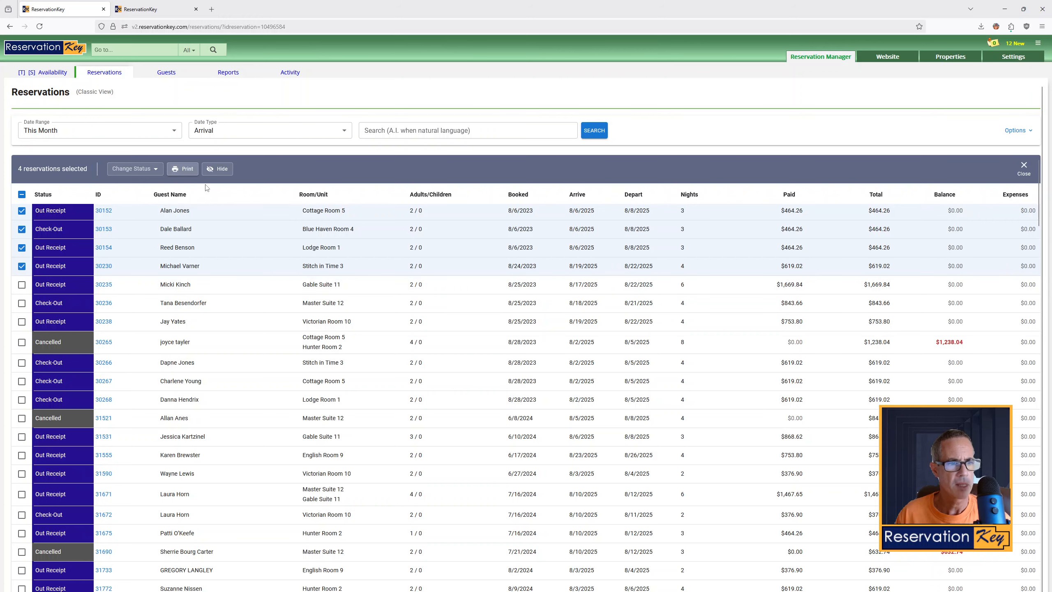
Hide the four selected reservations from the list, then select the two reservations now at its top
click(215, 169)
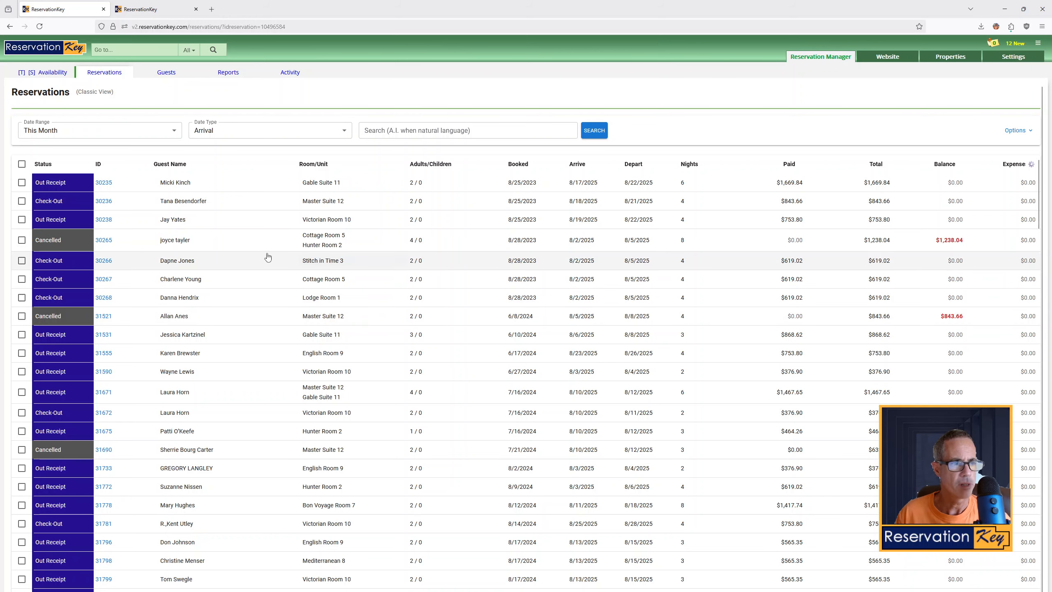
click(21, 182)
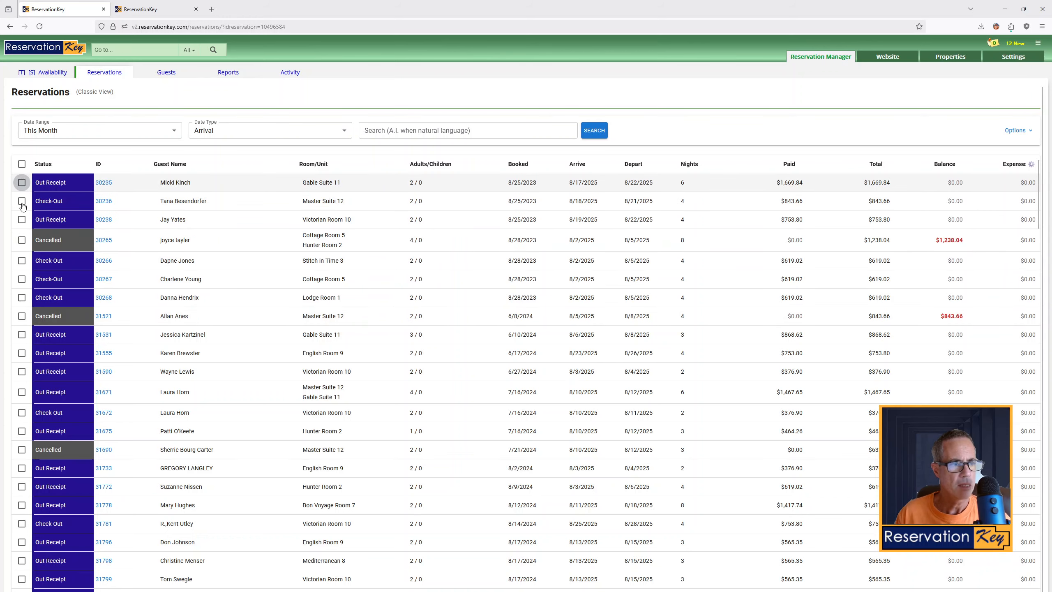
click(22, 230)
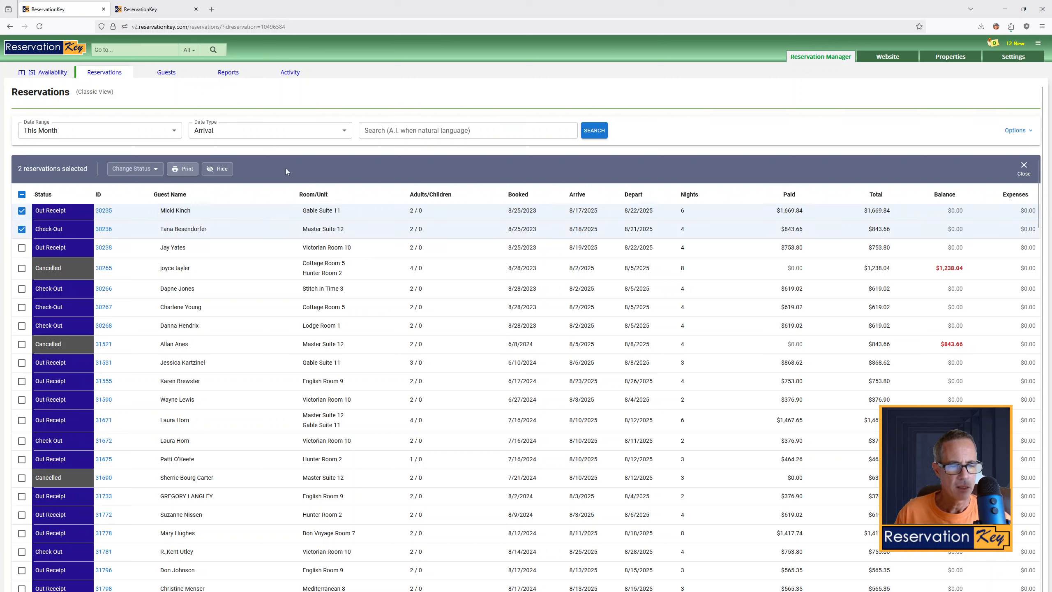
Open the admin user's settings in the other tab and allow the user to delete reservations under More Permissions
click(154, 10)
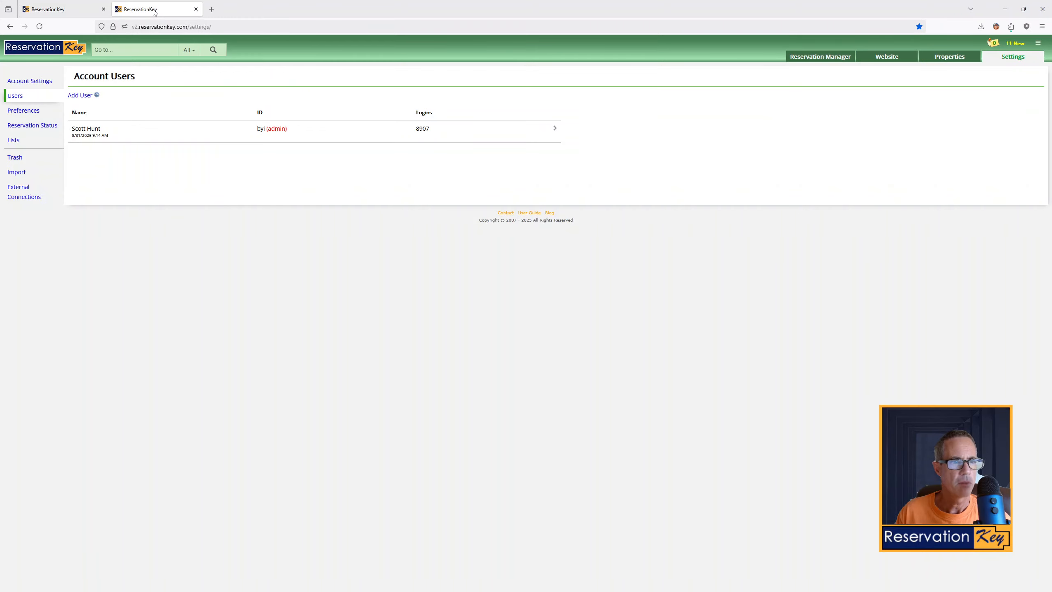
click(101, 132)
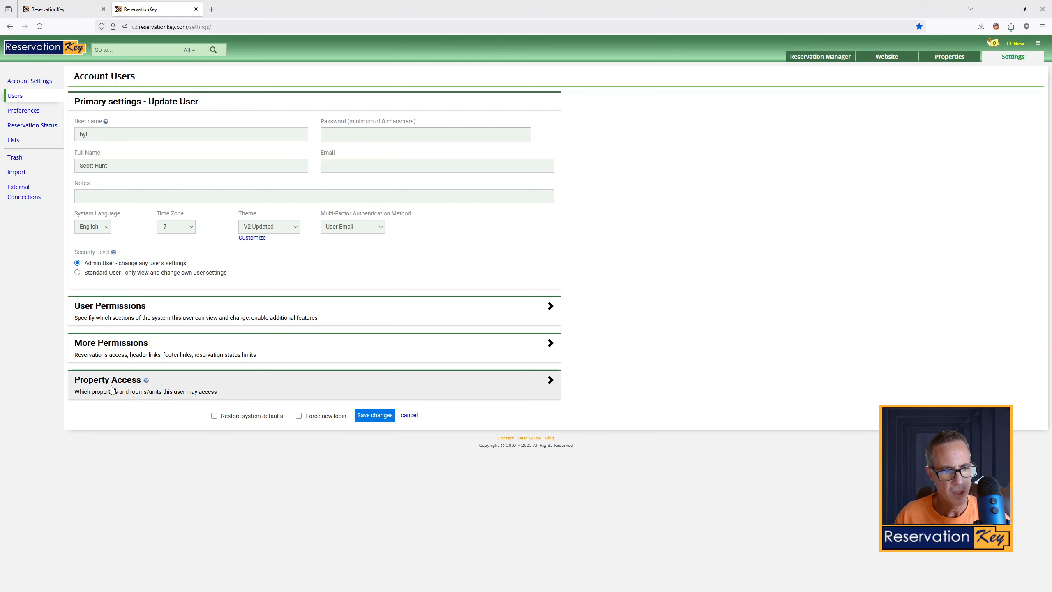
click(108, 347)
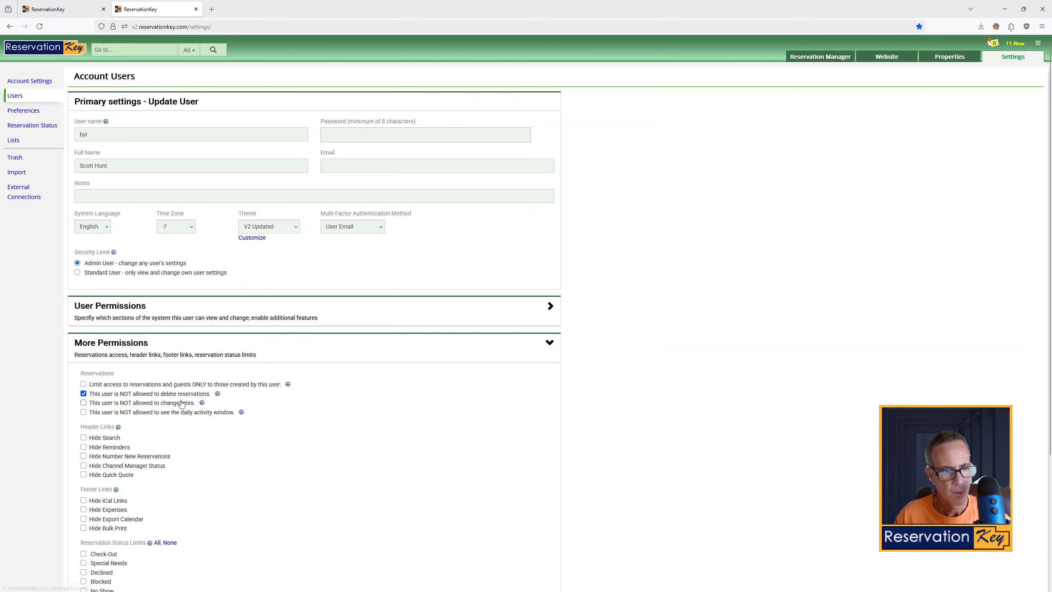
scroll(182, 398, down, 4)
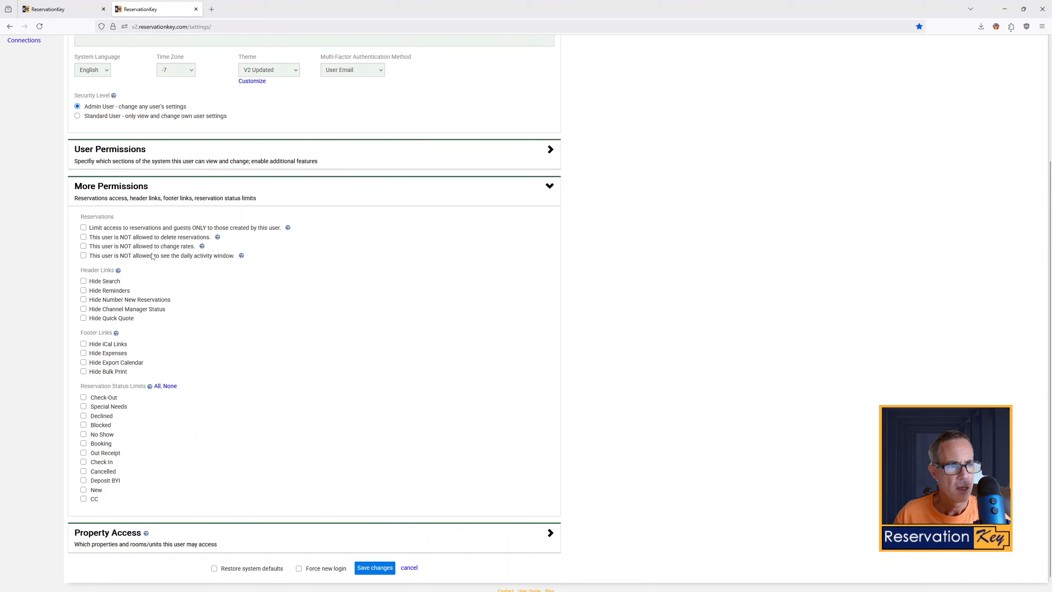
scroll(150, 255, up, 4)
Review the user's Reservation Manager permissions and save the user settings
click(121, 315)
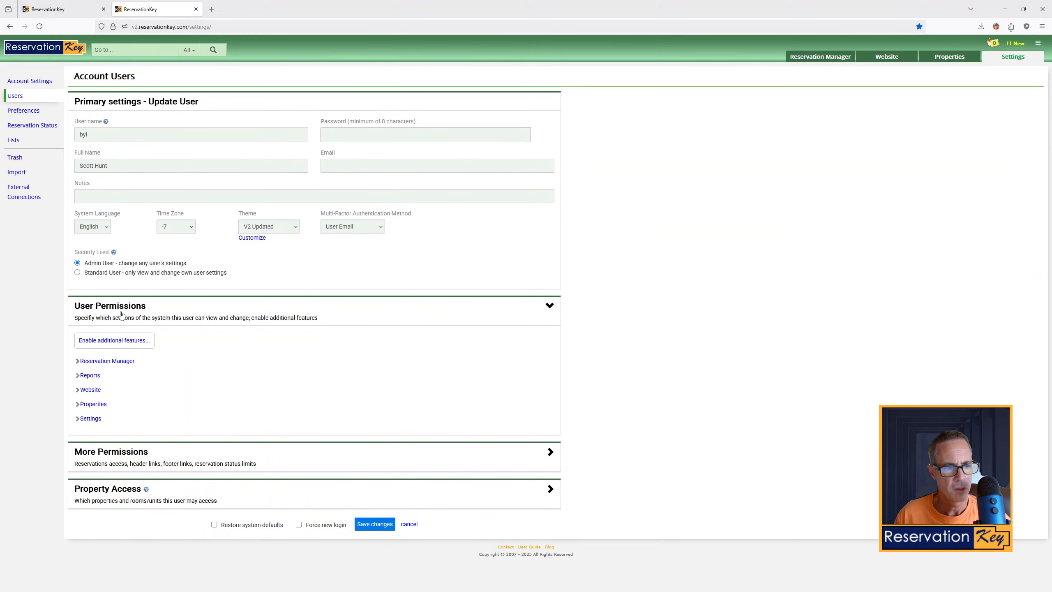
click(108, 361)
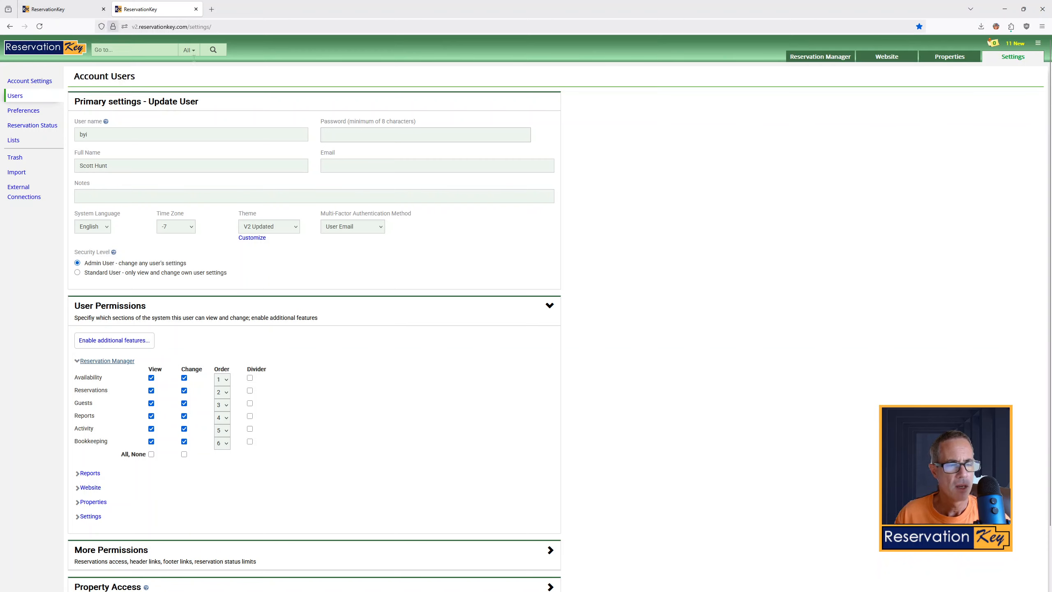
scroll(348, 348, down, 3)
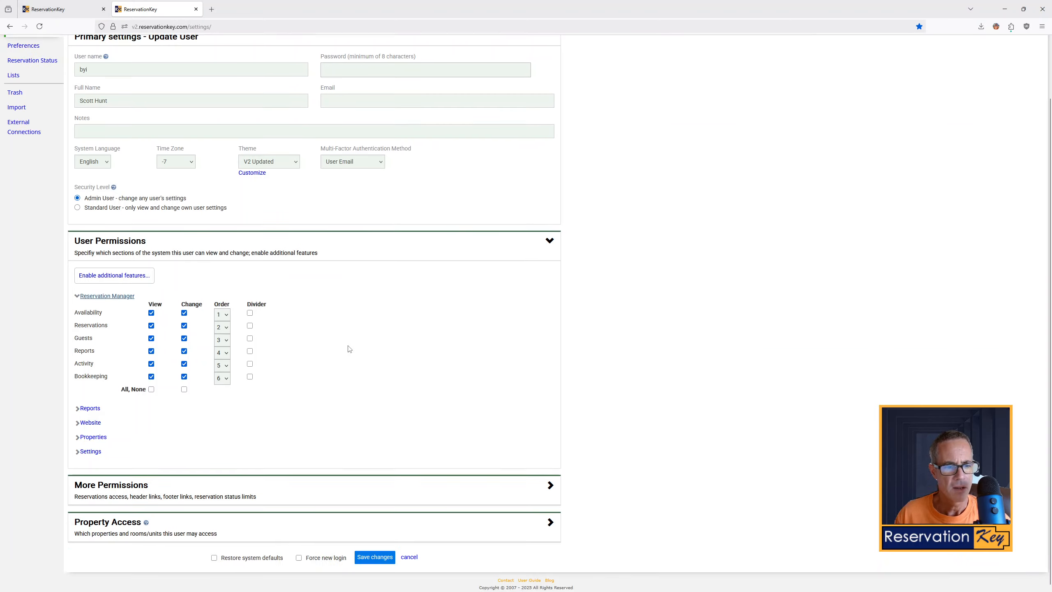
click(375, 556)
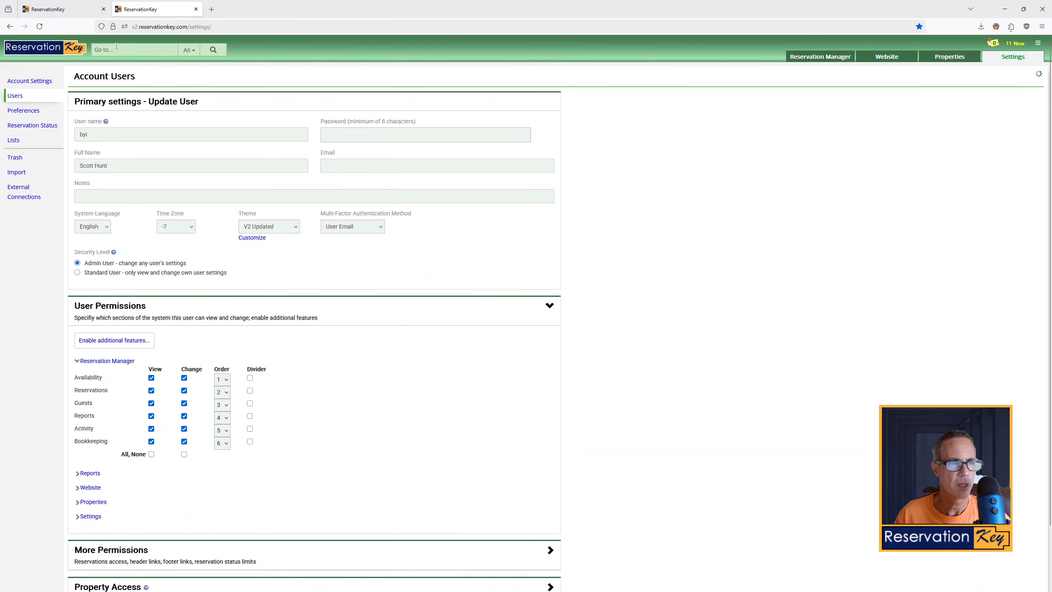
Return to the reservations tab and rerun the search to bring back the hidden reservations
click(71, 11)
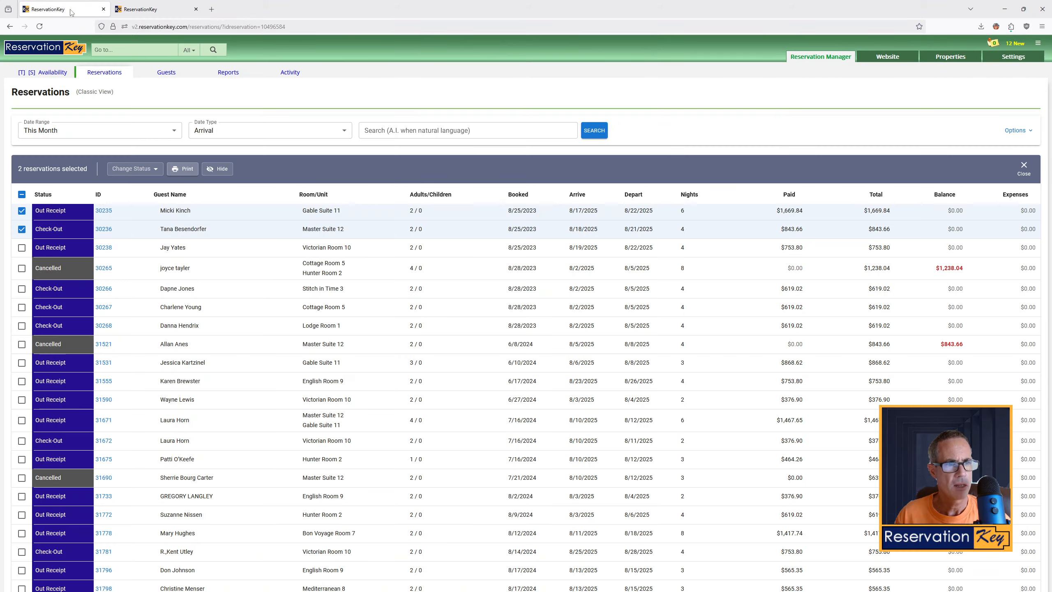
click(597, 131)
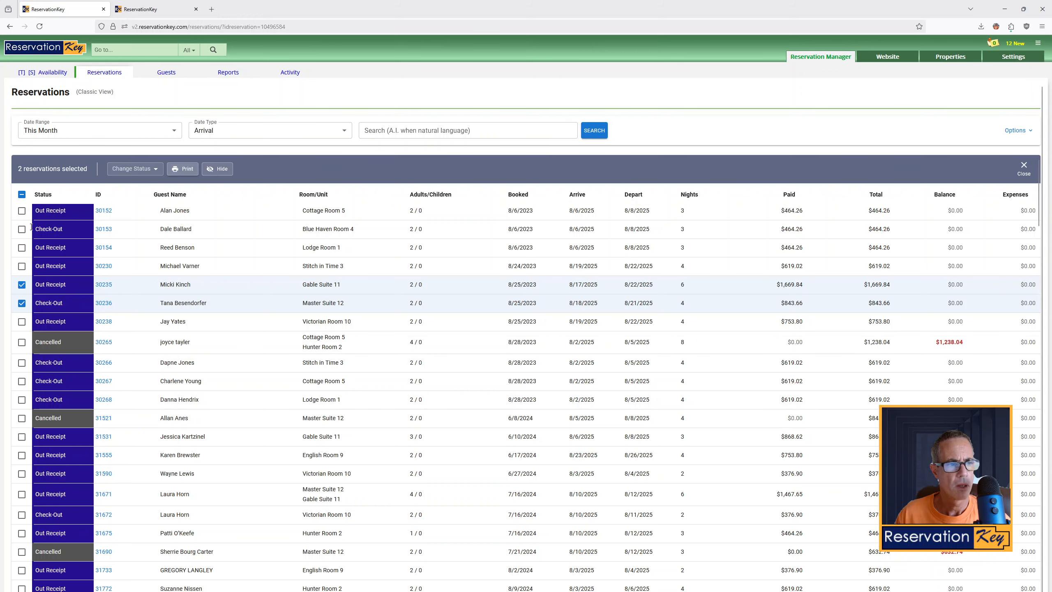
Clear the reservation selection and reload the Reservations list
click(21, 286)
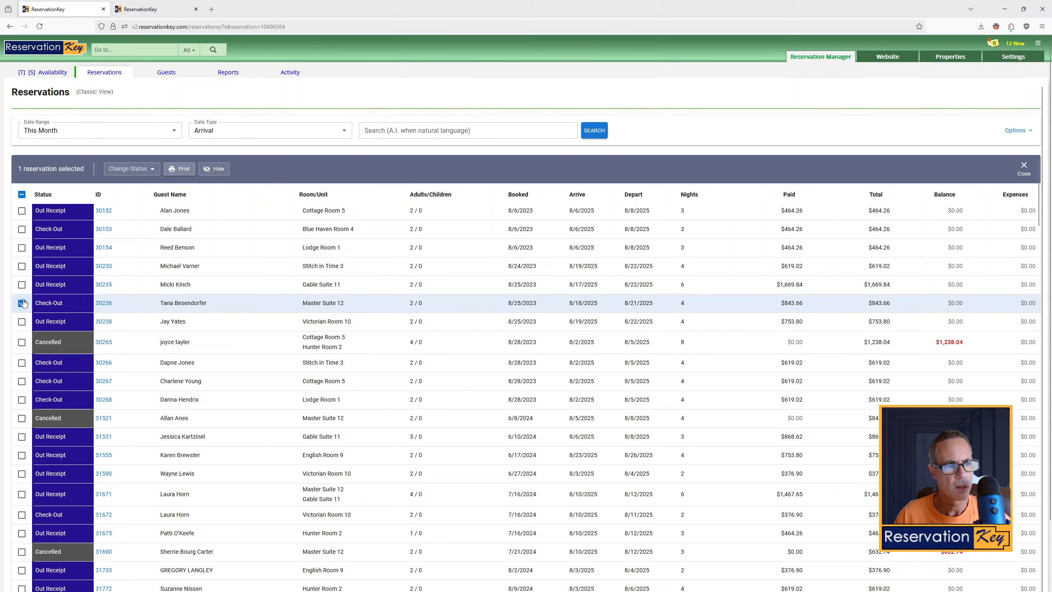
click(21, 303)
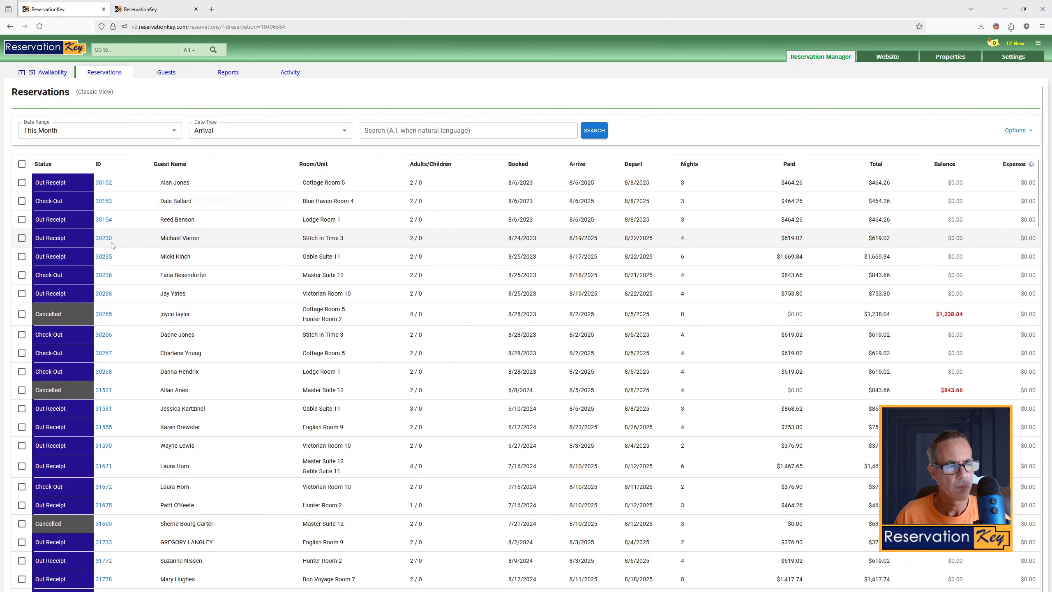
click(21, 182)
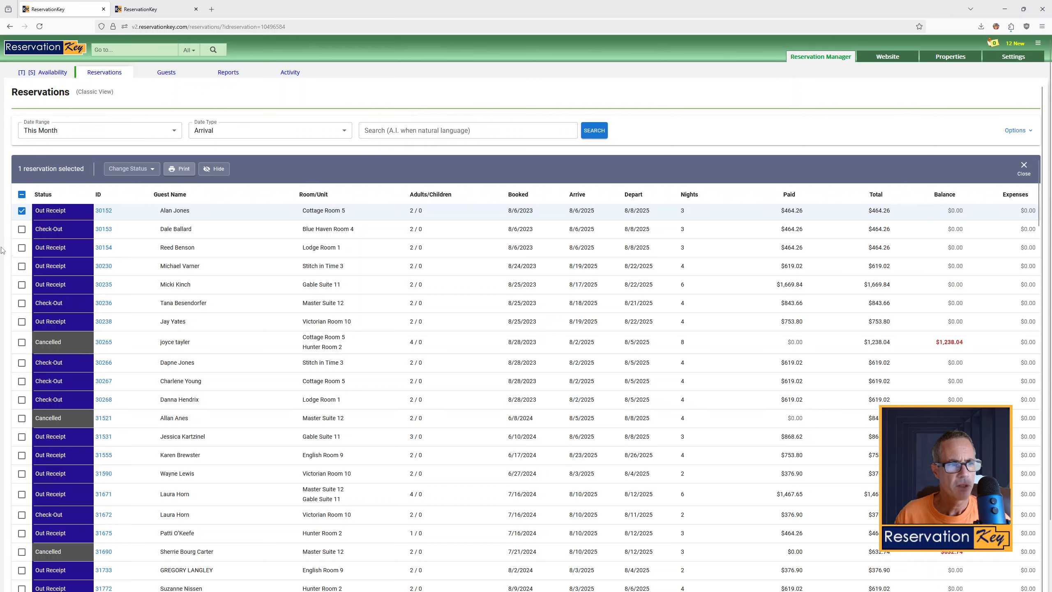
click(150, 168)
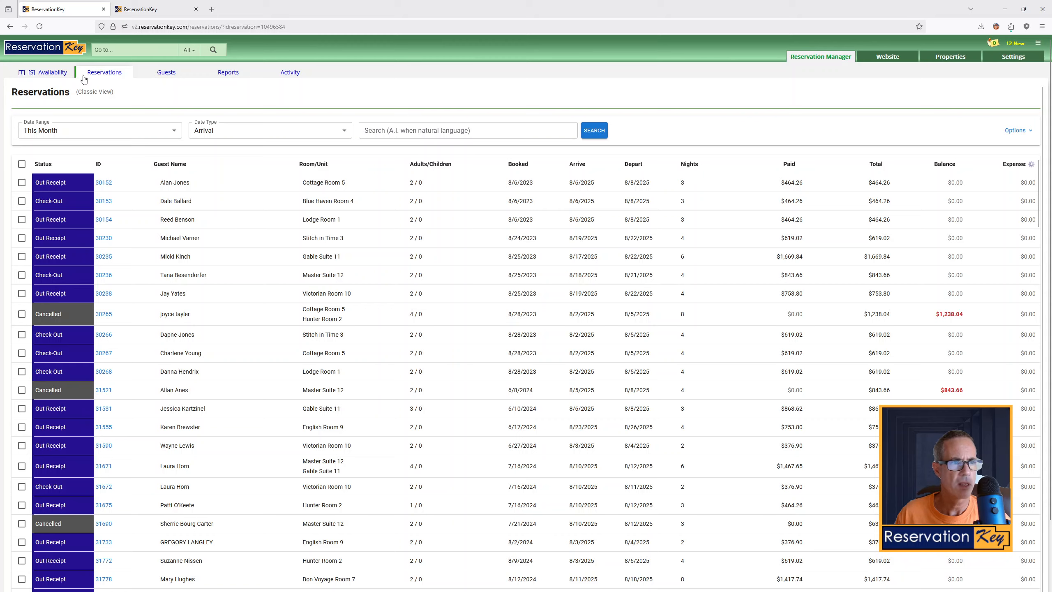
click(114, 75)
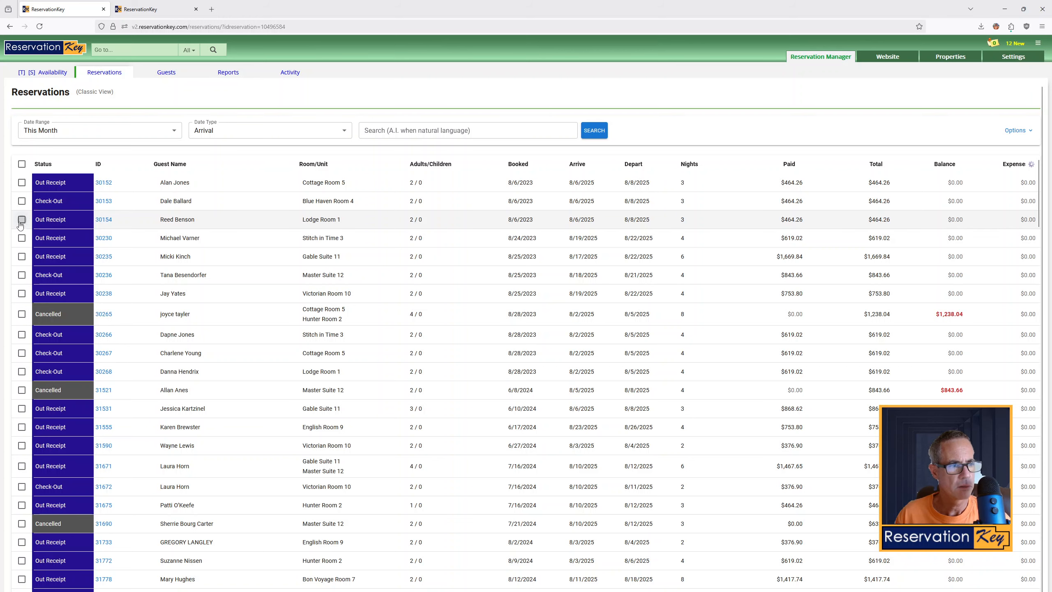
Select the Lodge Room 1 reservation and open the delete warning for it
click(22, 219)
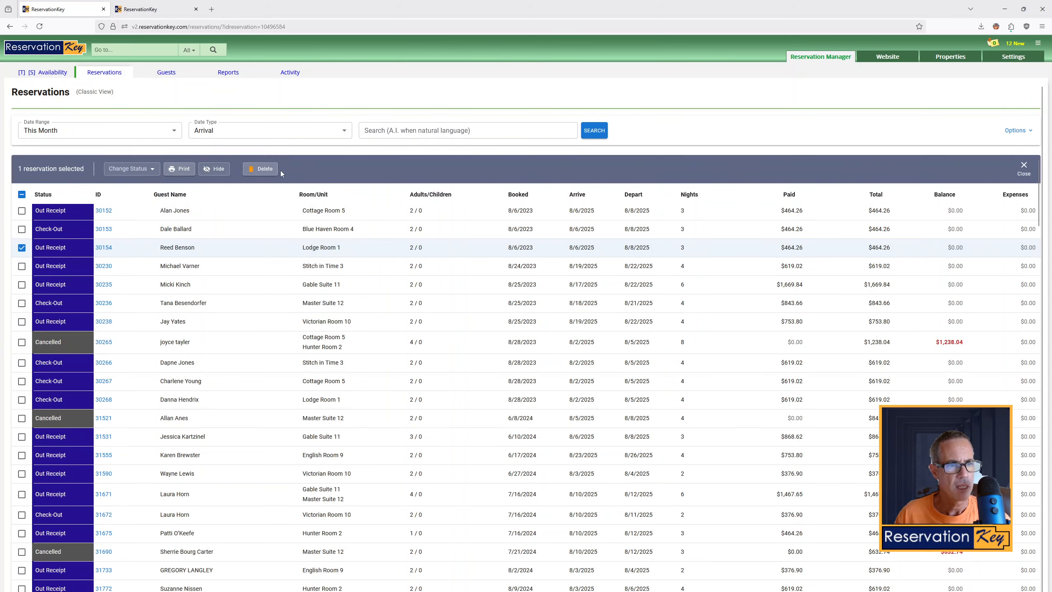
click(266, 169)
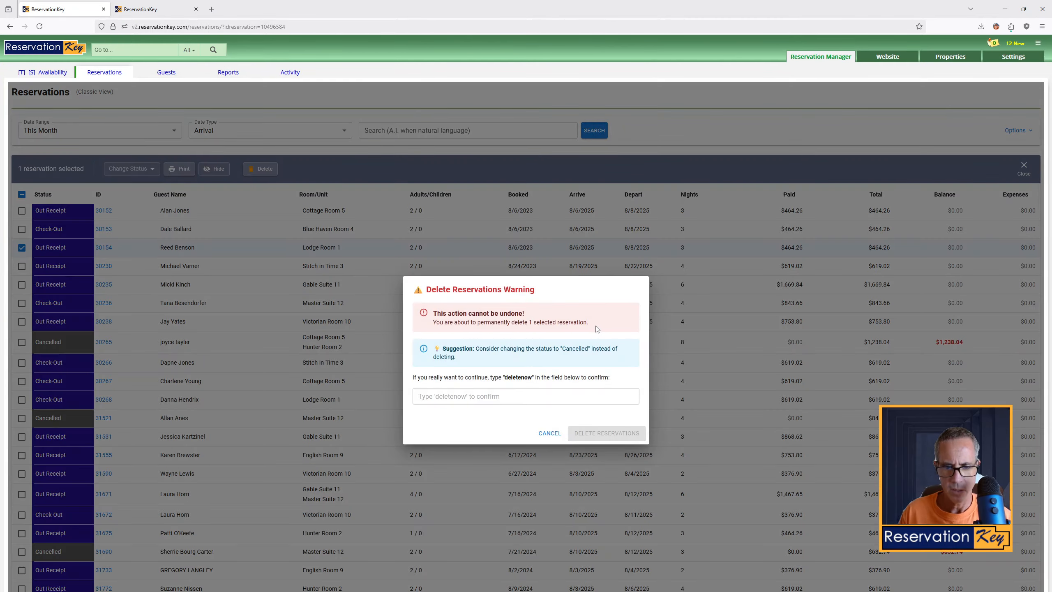
drag(596, 329, 436, 314)
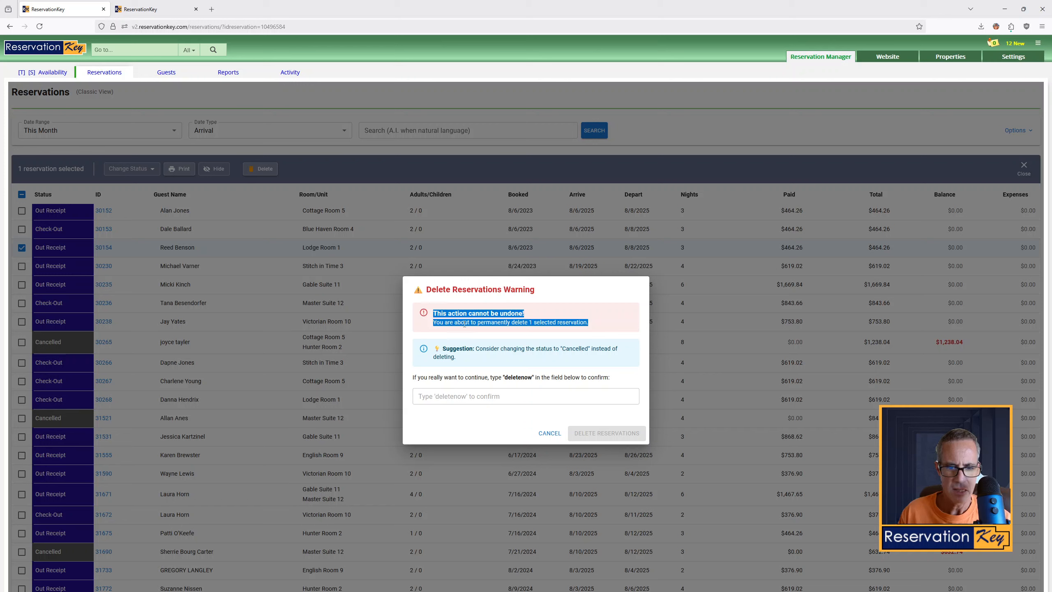
drag(491, 361, 472, 346)
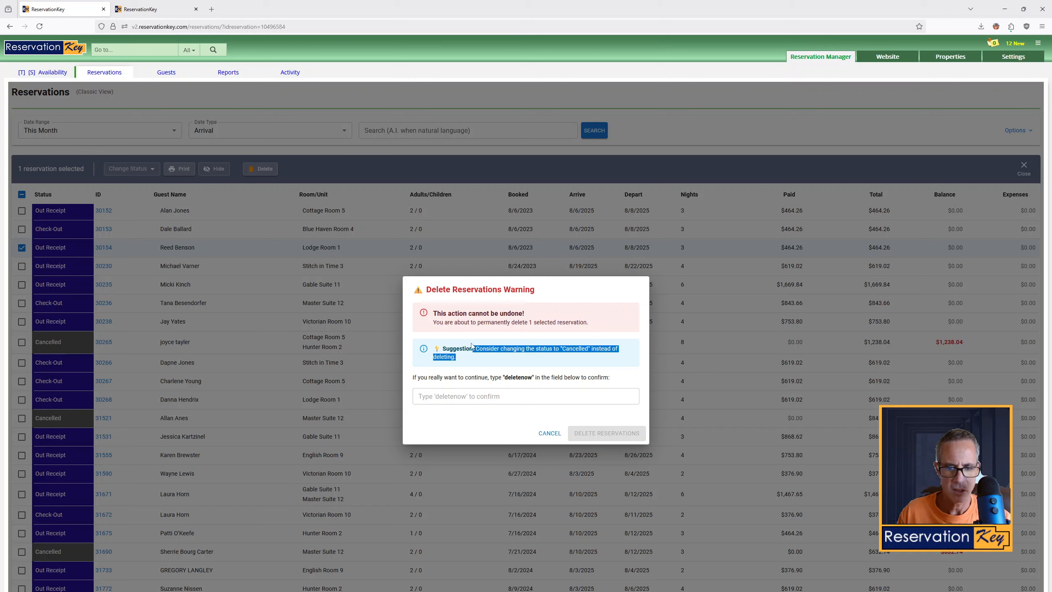
click(467, 397)
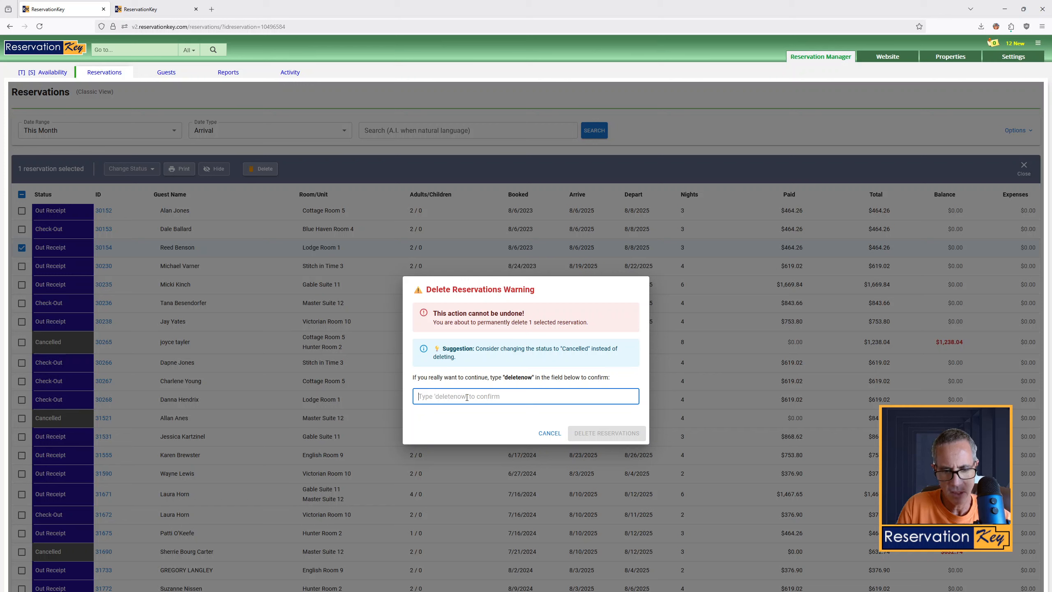
Enter deletenow as the deletion confirmation, then cancel the deletion
text(de)
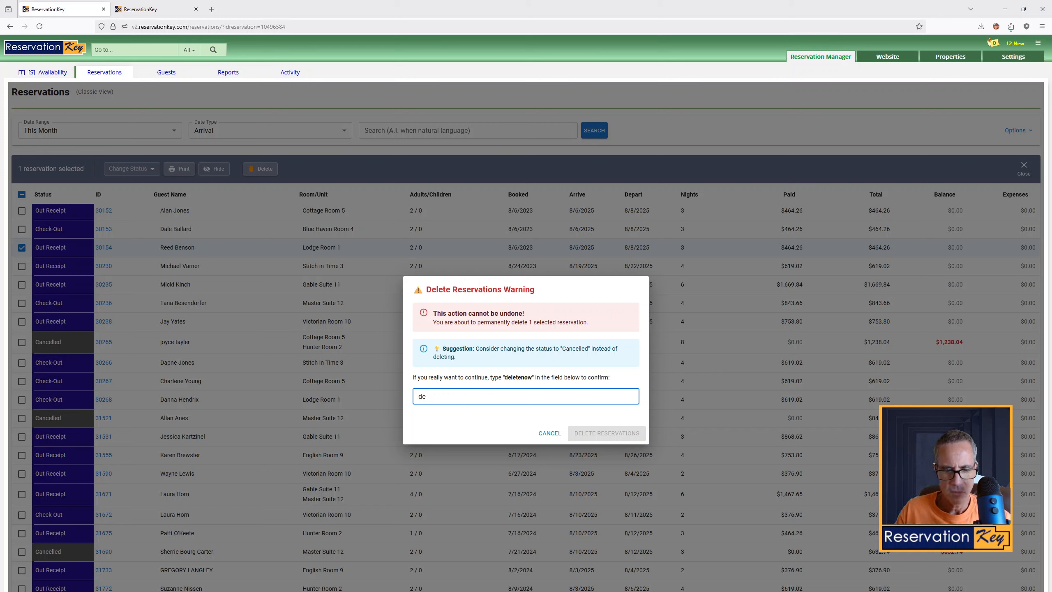
text(let)
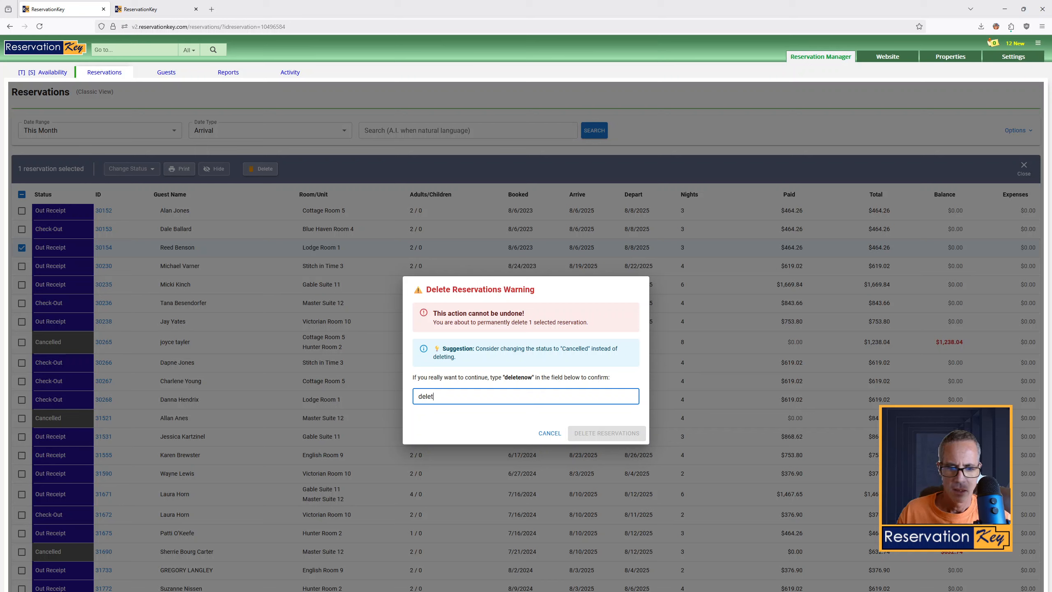
text(eno)
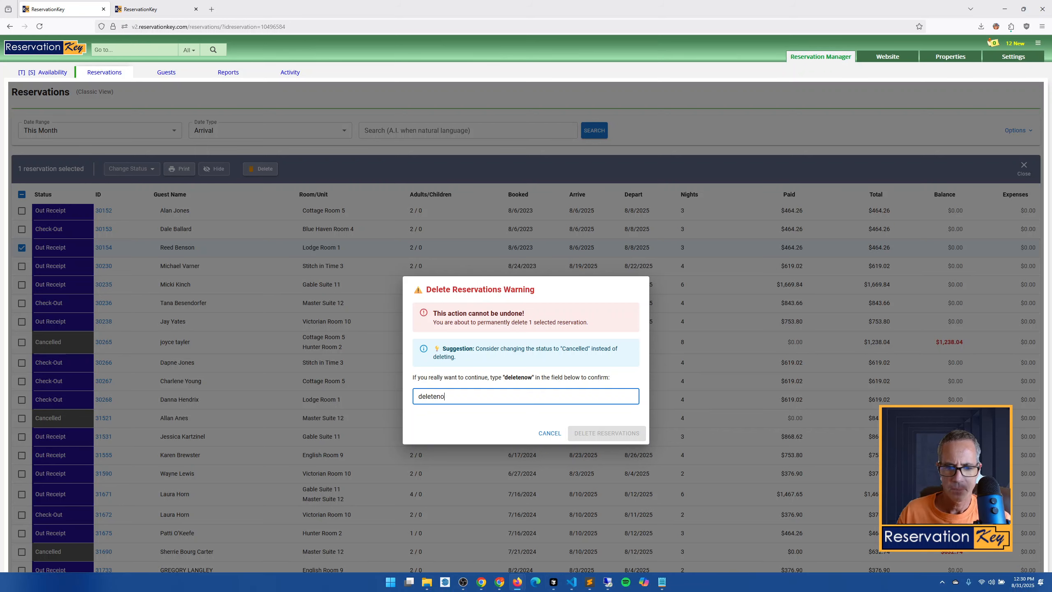
text(w)
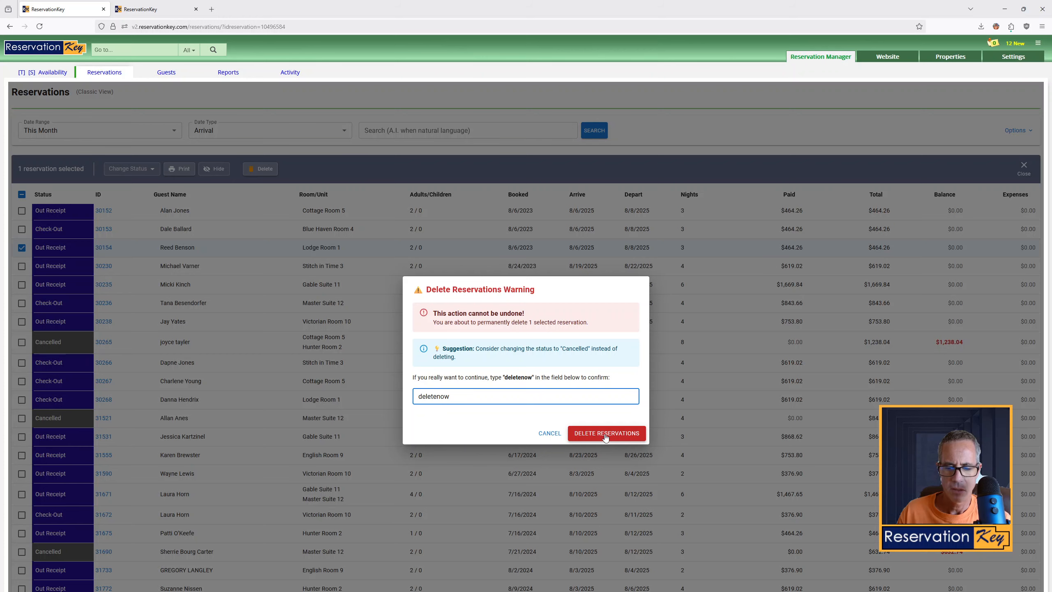
click(551, 435)
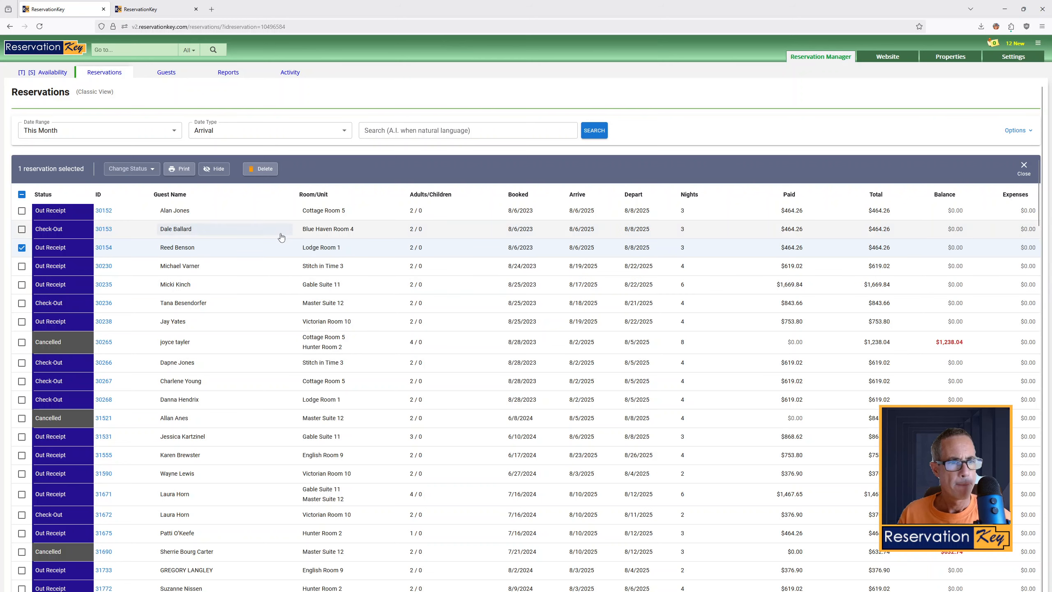
Set the account's currency symbol to £ in Formatting preferences, save, and return to the reservations tab
click(149, 8)
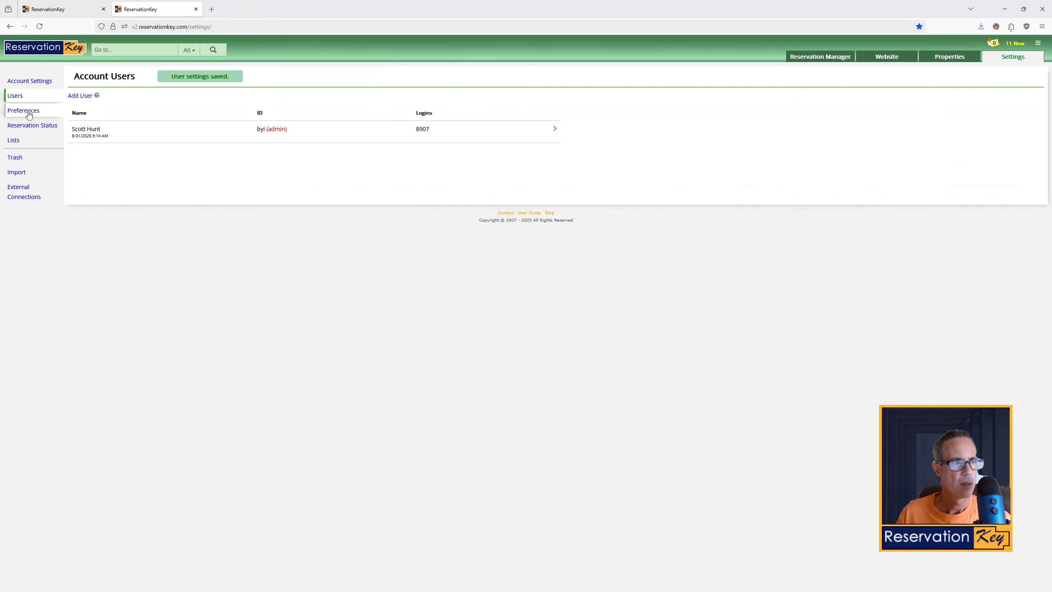
click(29, 114)
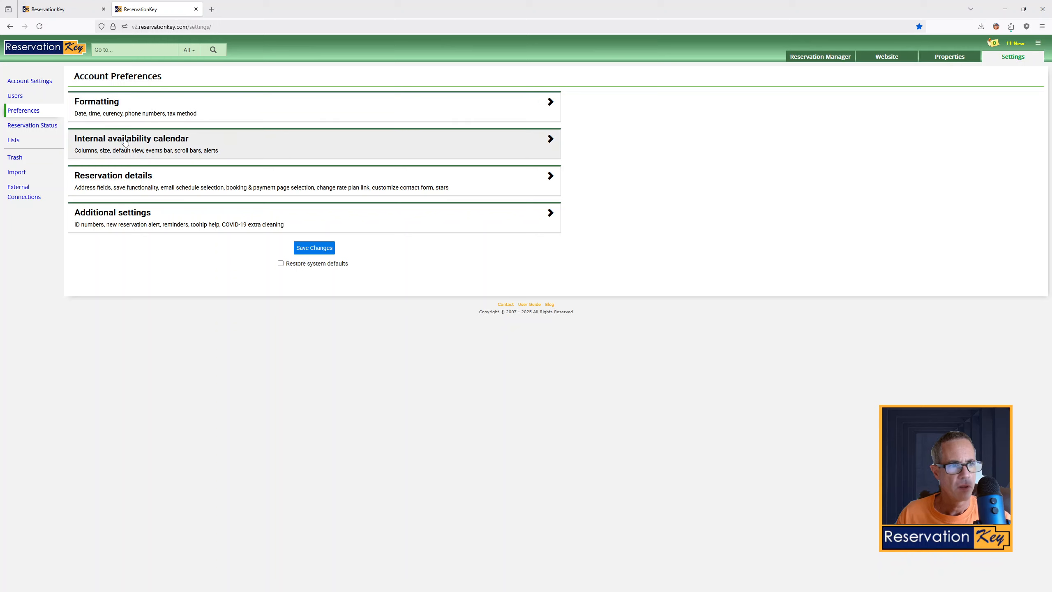
click(117, 109)
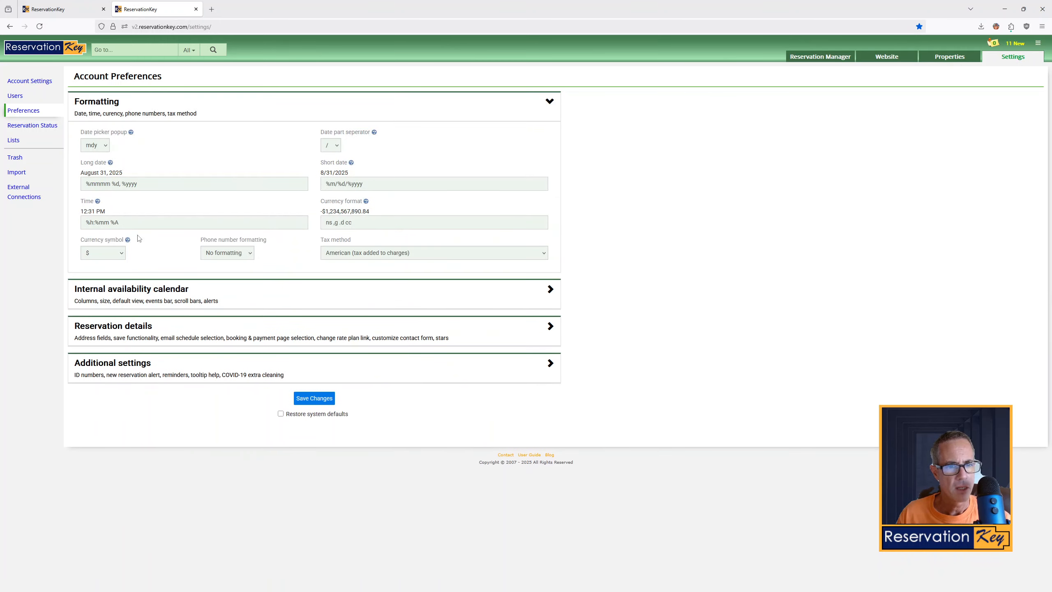
click(111, 258)
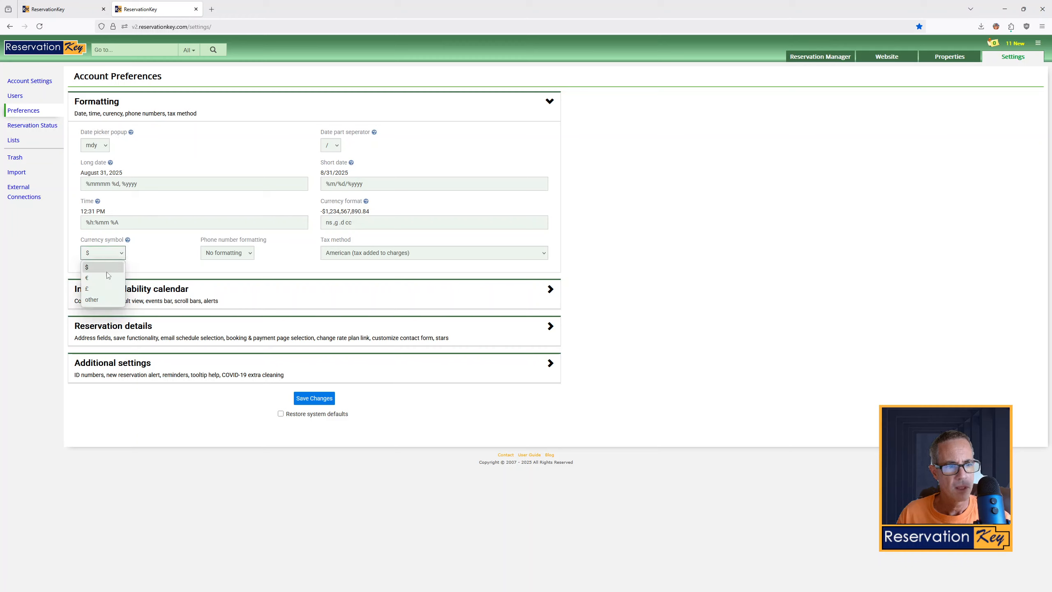
click(104, 289)
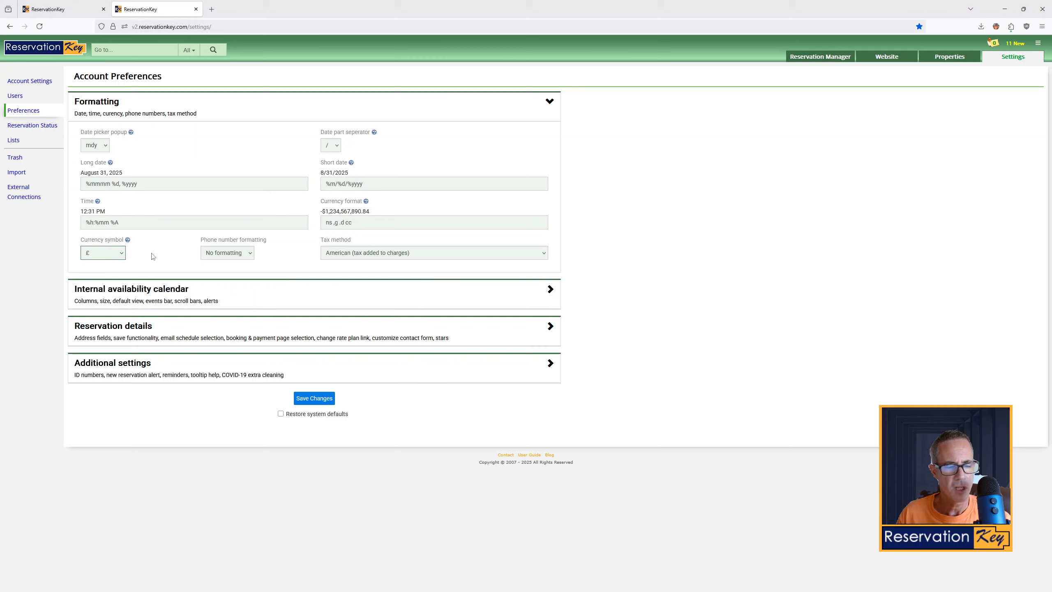
click(308, 398)
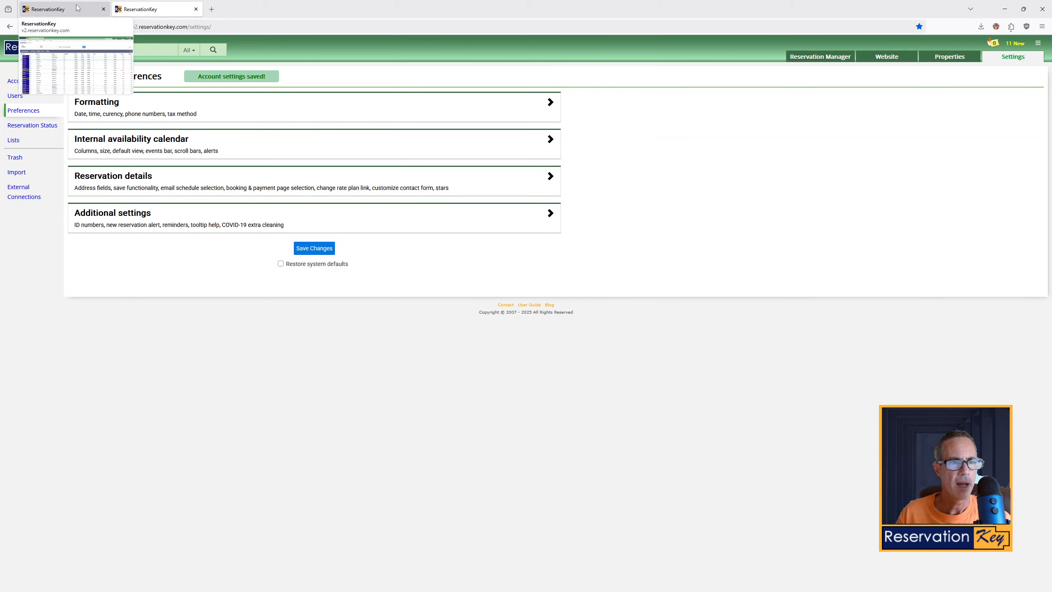
click(62, 9)
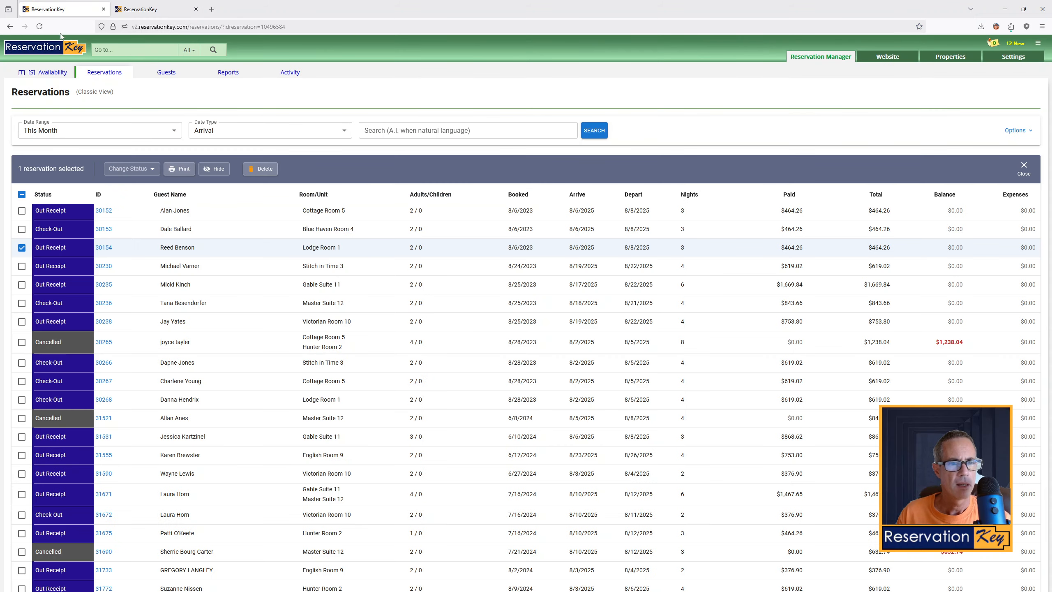
Reload the Reservations list and scroll through it to review the amounts
click(105, 75)
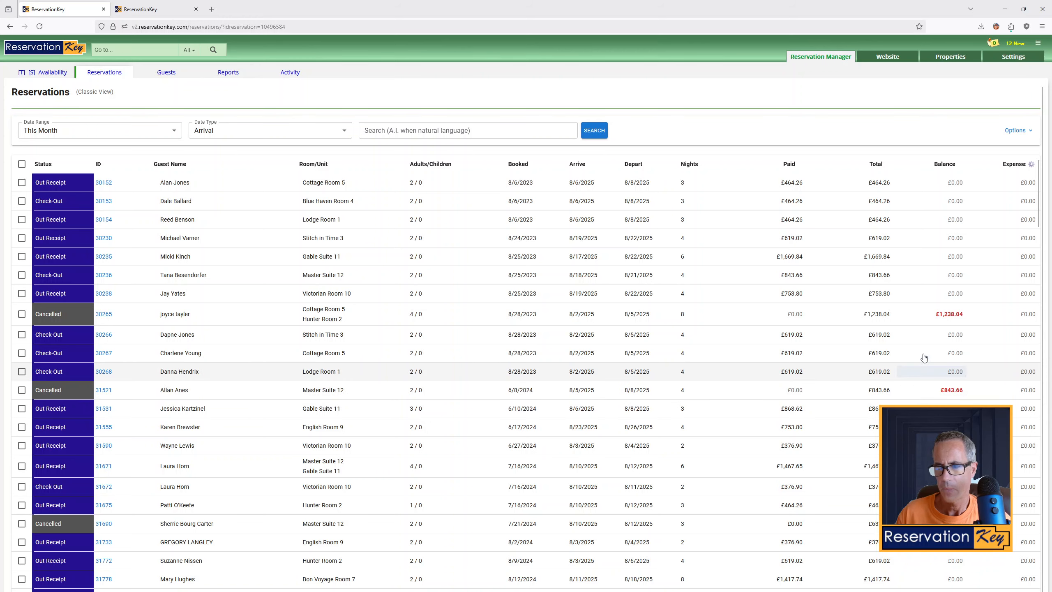
scroll(784, 538, down, 5)
scroll(456, 291, up, 5)
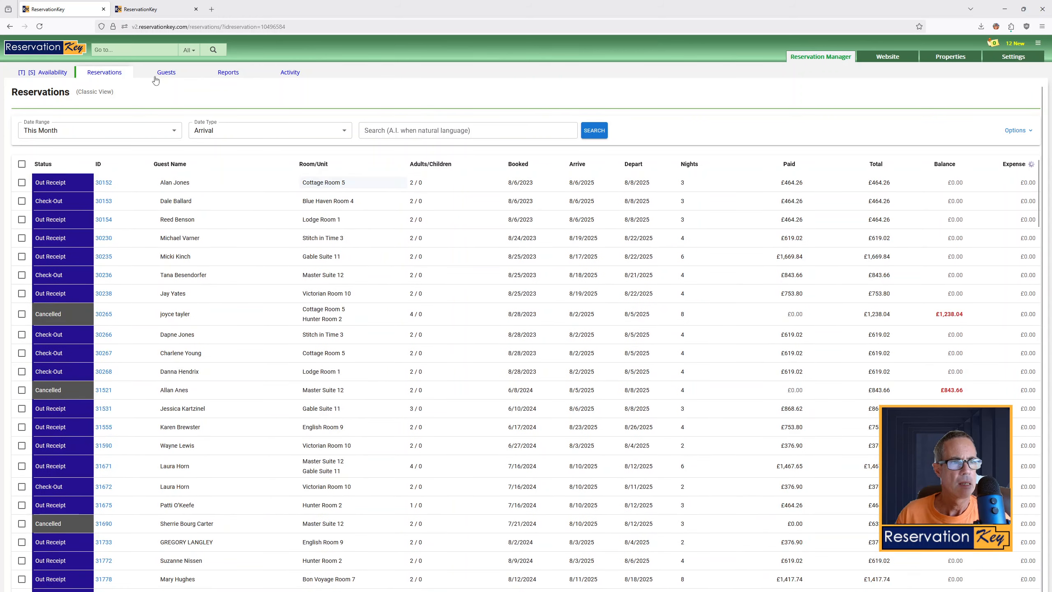
Set the account's currency symbol back to $ in Formatting preferences, save, and return to the reservations tab
click(126, 9)
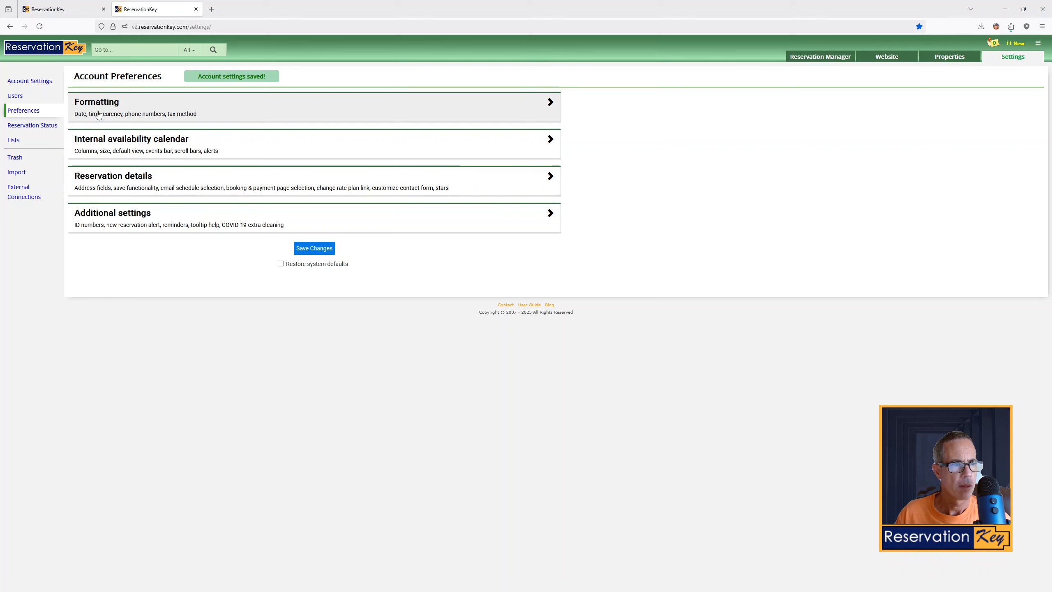
click(98, 115)
click(115, 253)
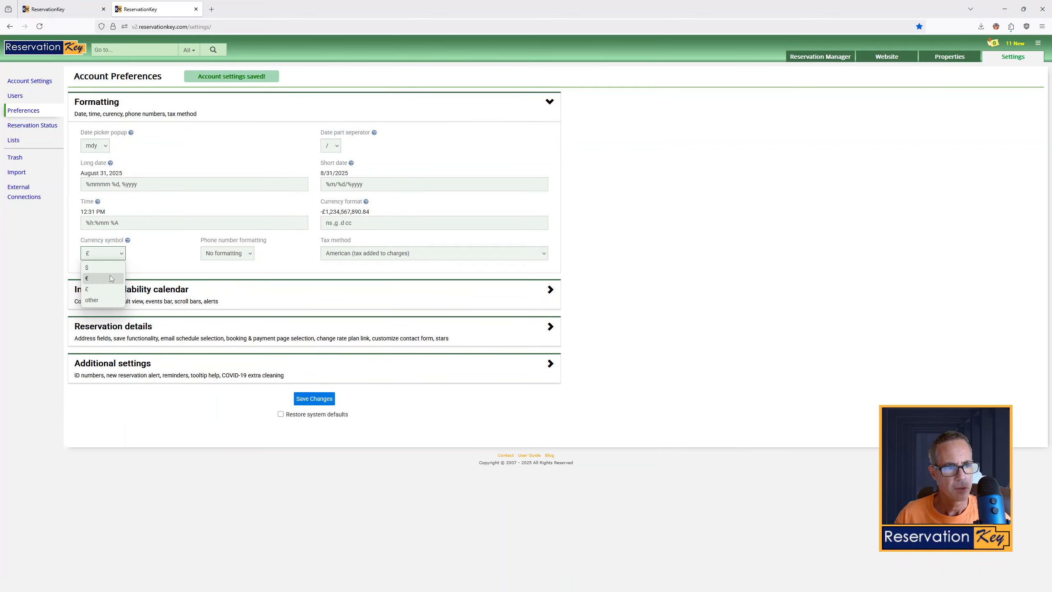
click(88, 267)
click(319, 399)
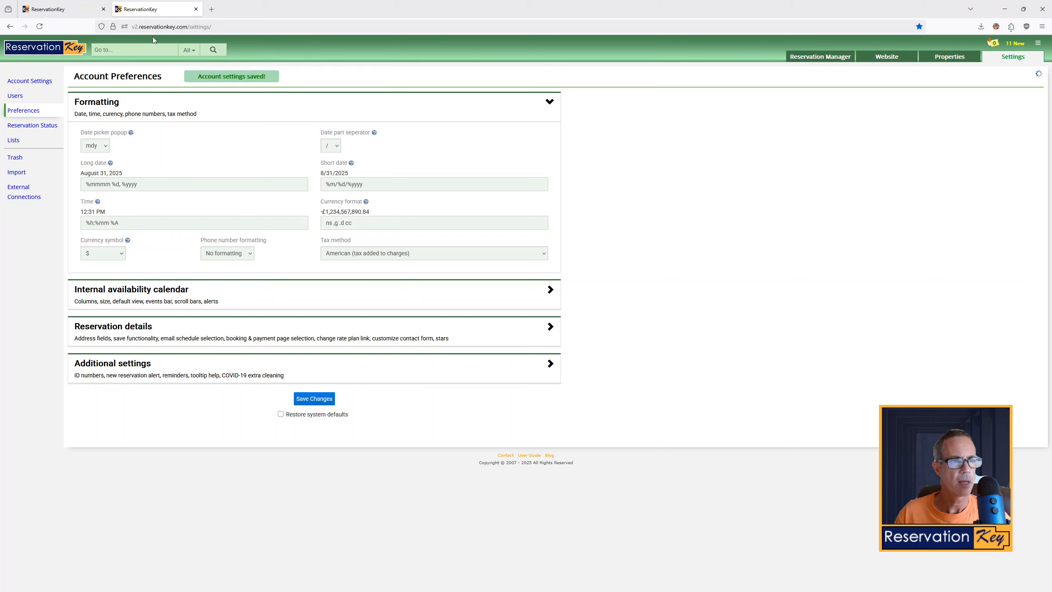
click(53, 5)
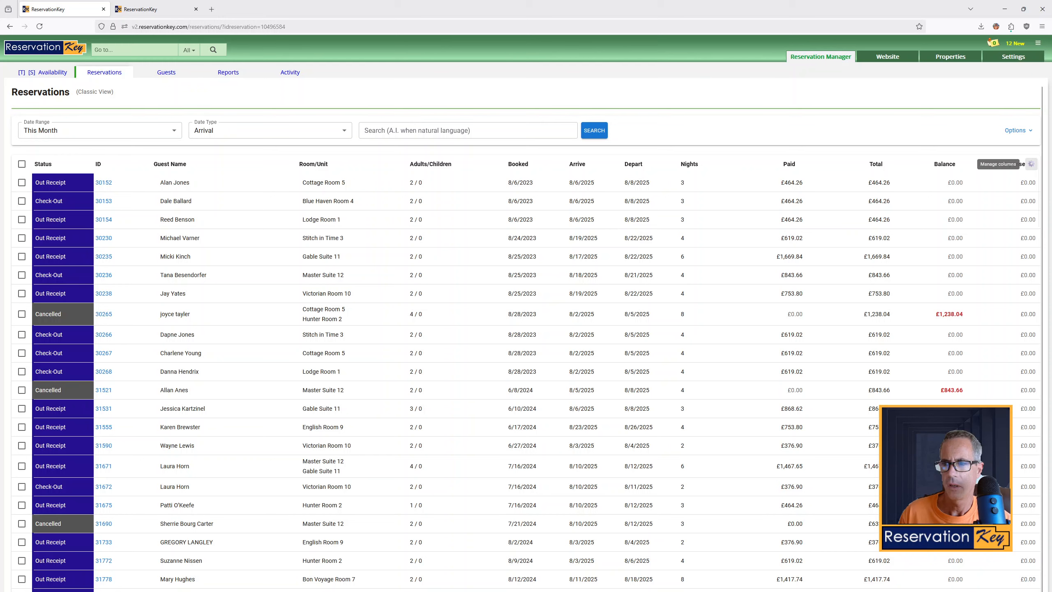
Open column management and show only Status and ID from Basic Information plus all Financial columns
click(1047, 161)
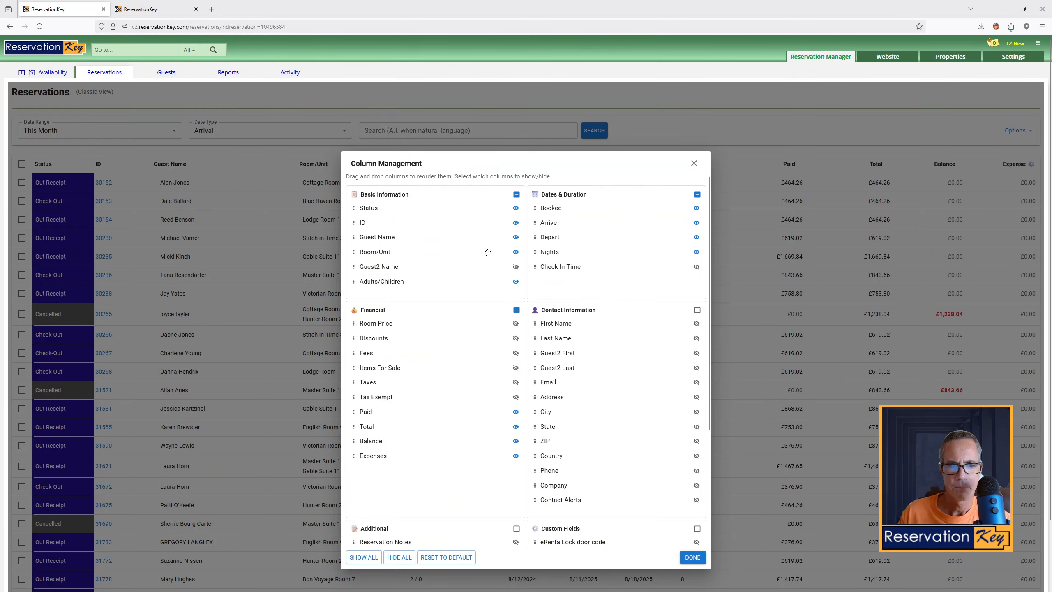
click(517, 194)
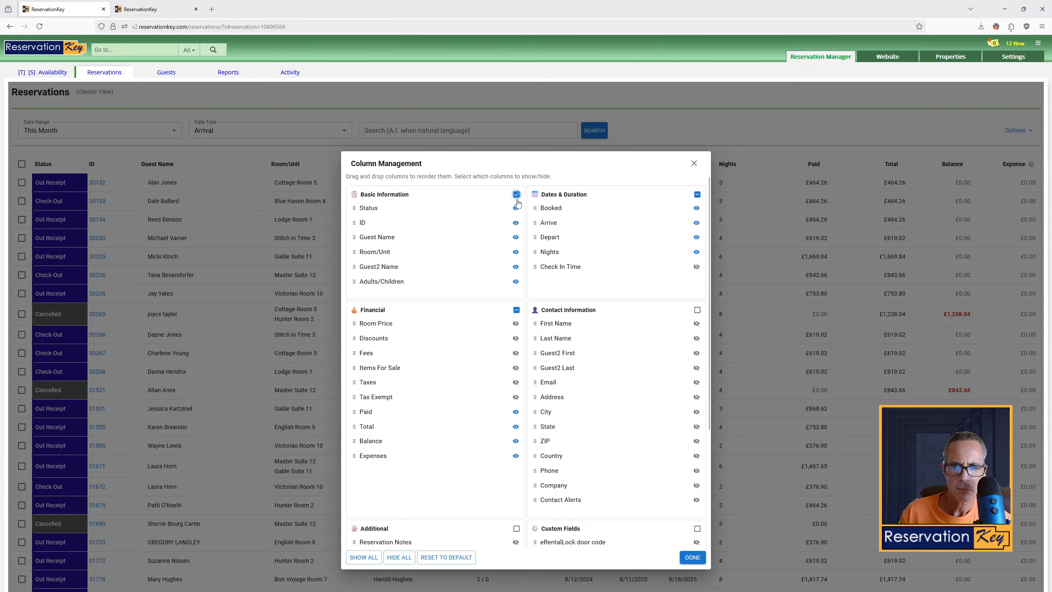
click(517, 196)
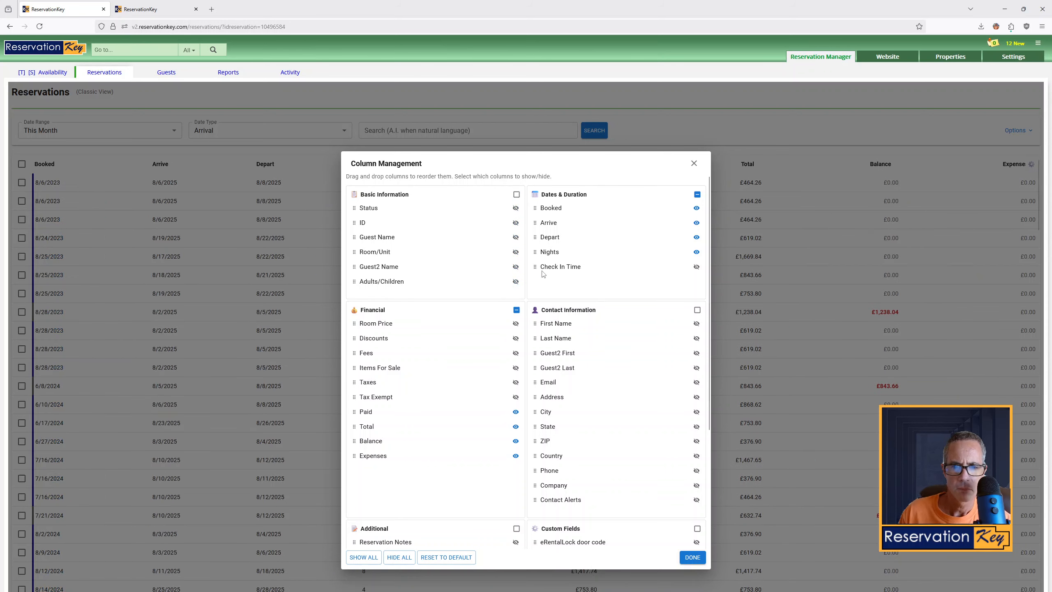
click(516, 208)
click(516, 223)
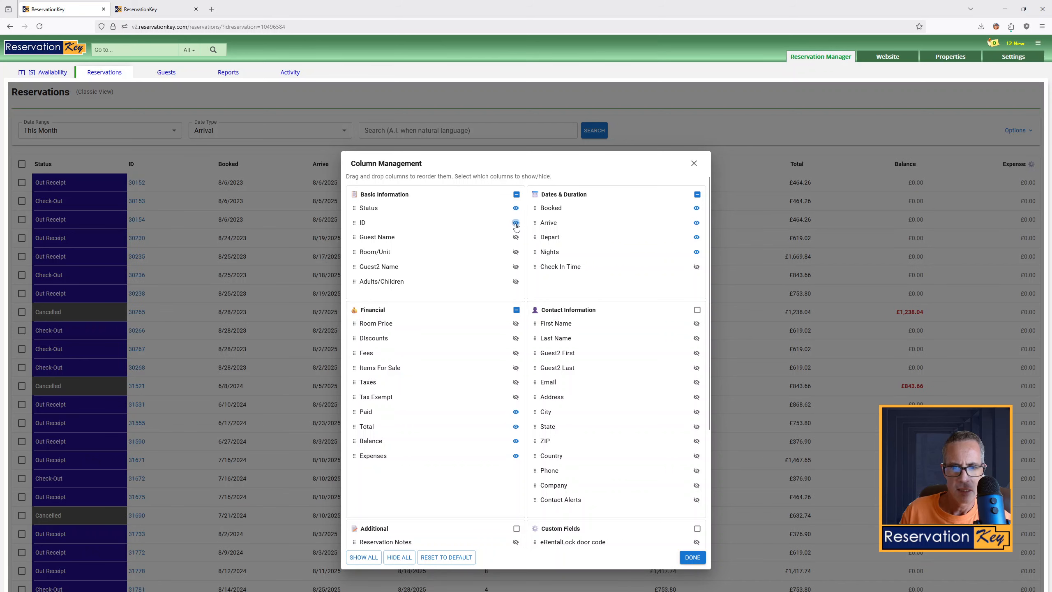
click(516, 311)
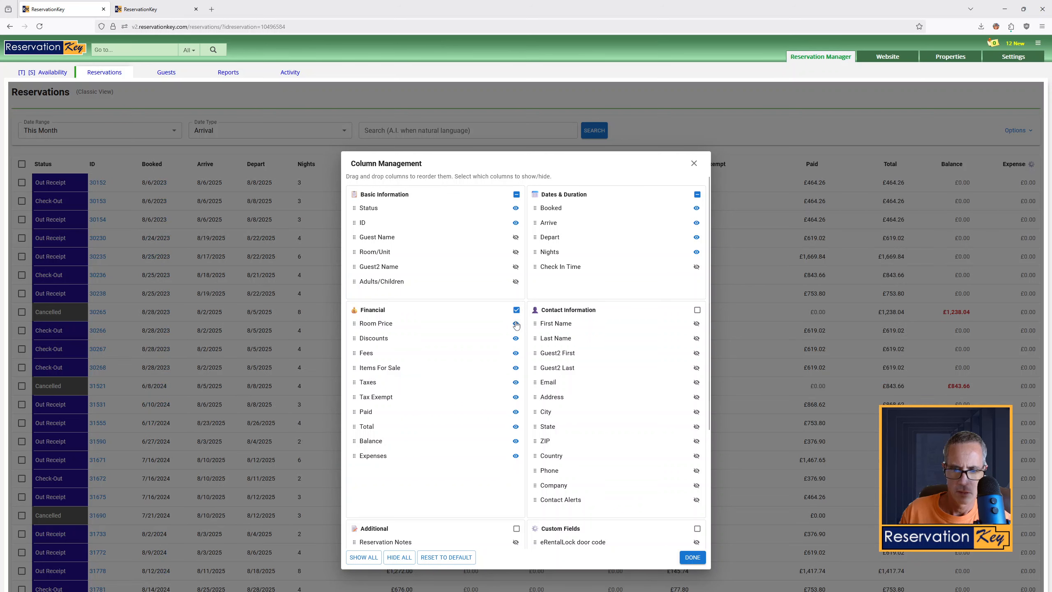
Hide the Depart, Nights and Booked columns, show Sales Tax and Room Tax, and close column management
click(697, 237)
click(697, 252)
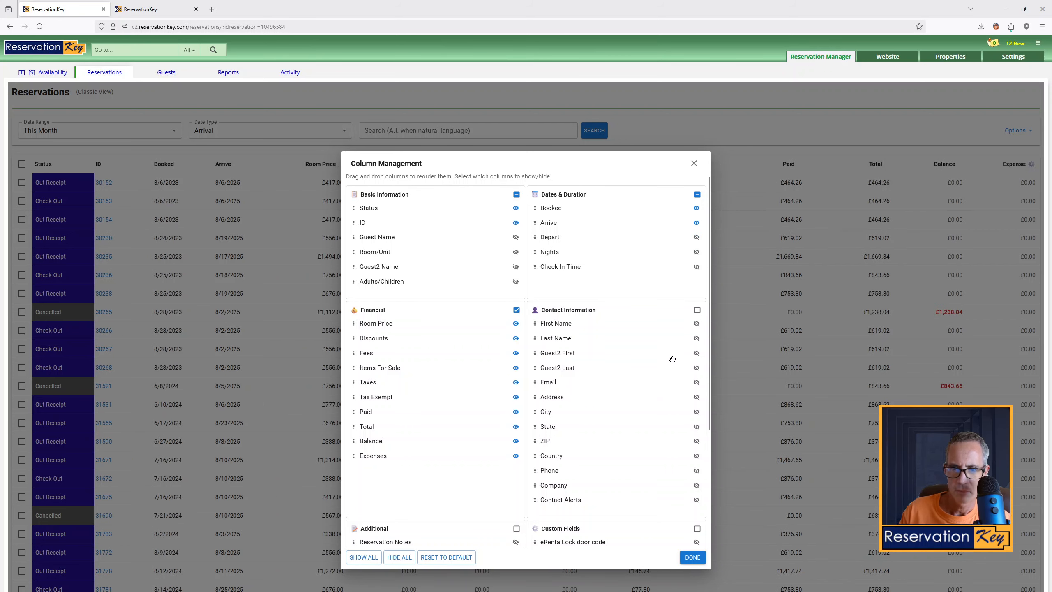
click(697, 208)
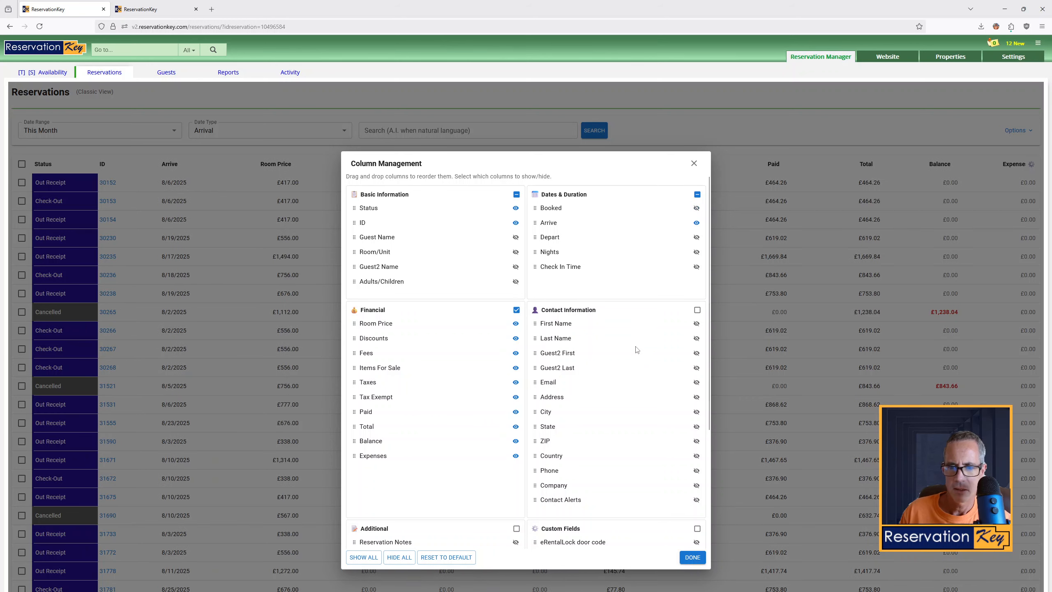
scroll(636, 350, down, 4)
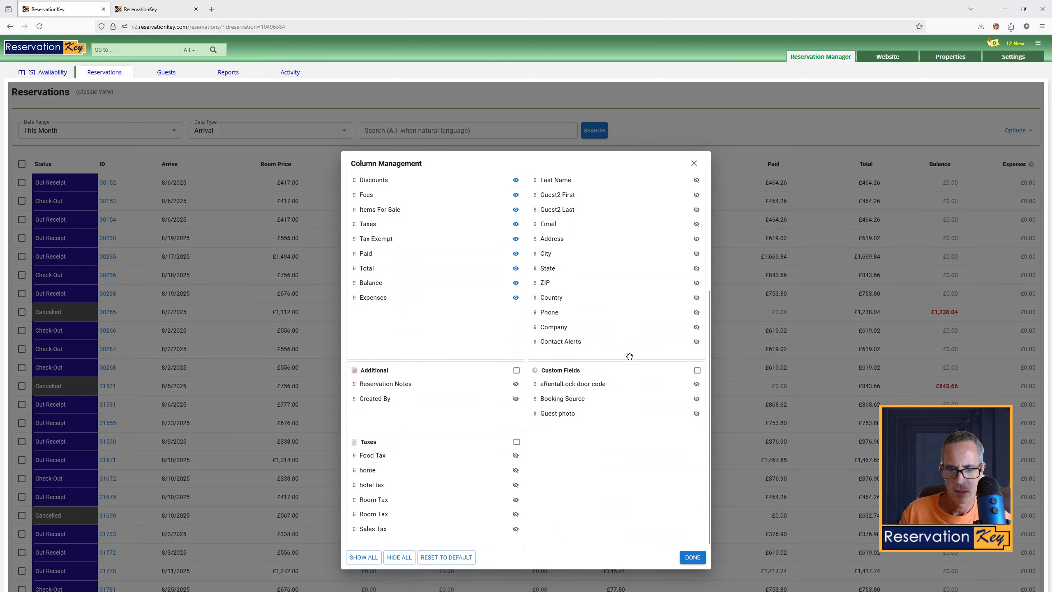
click(516, 530)
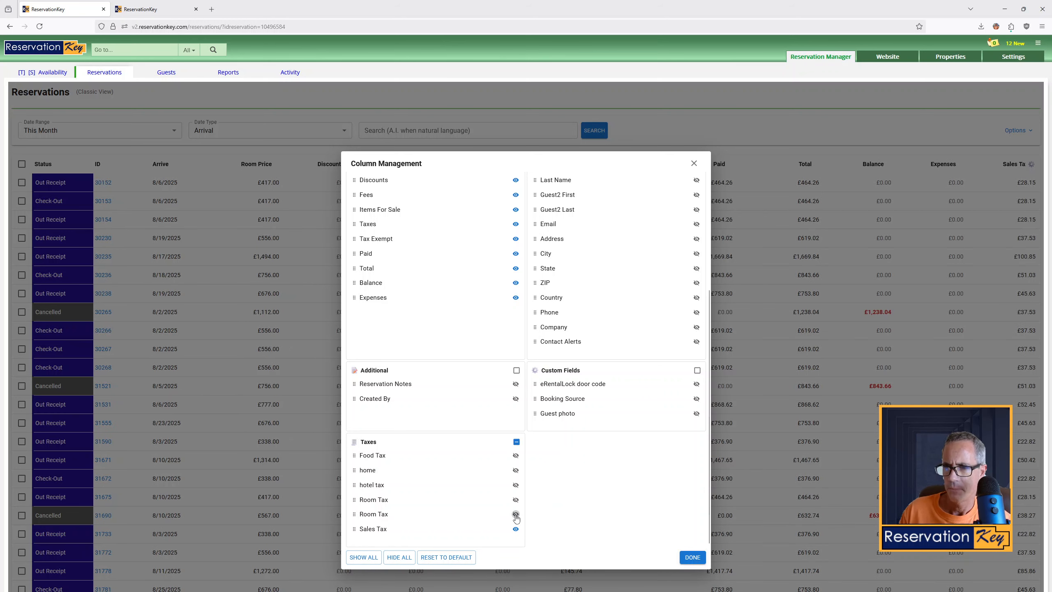
click(516, 514)
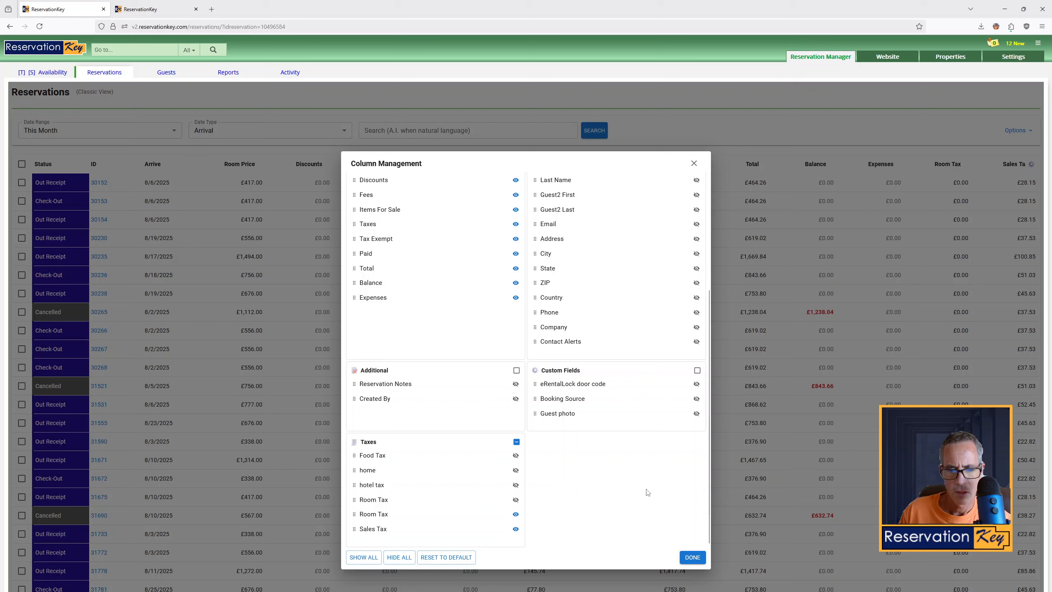
click(689, 560)
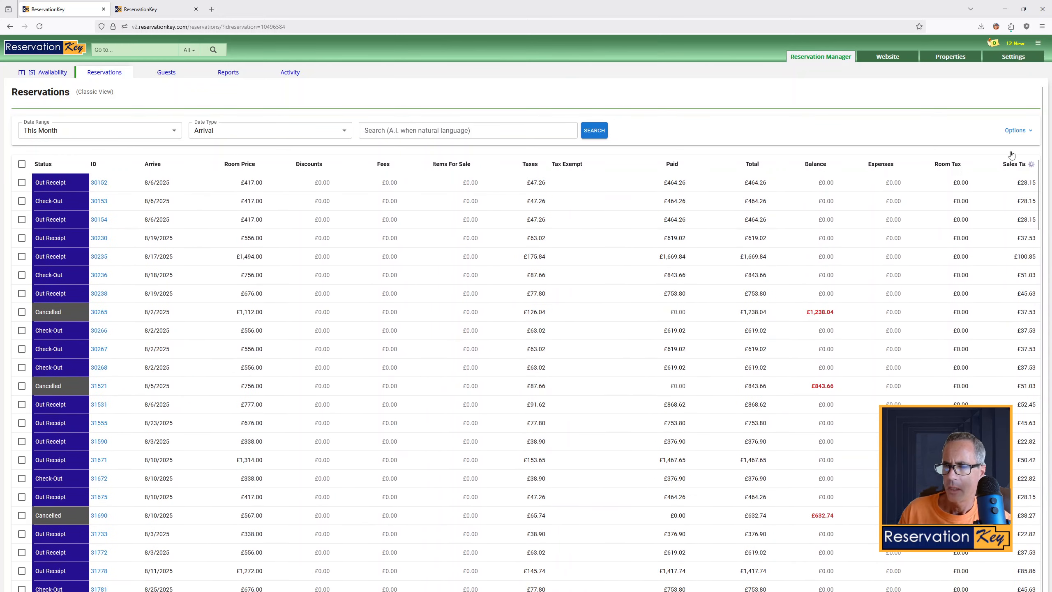
Save the current column layout as a saved view named Financials This Month
click(1017, 131)
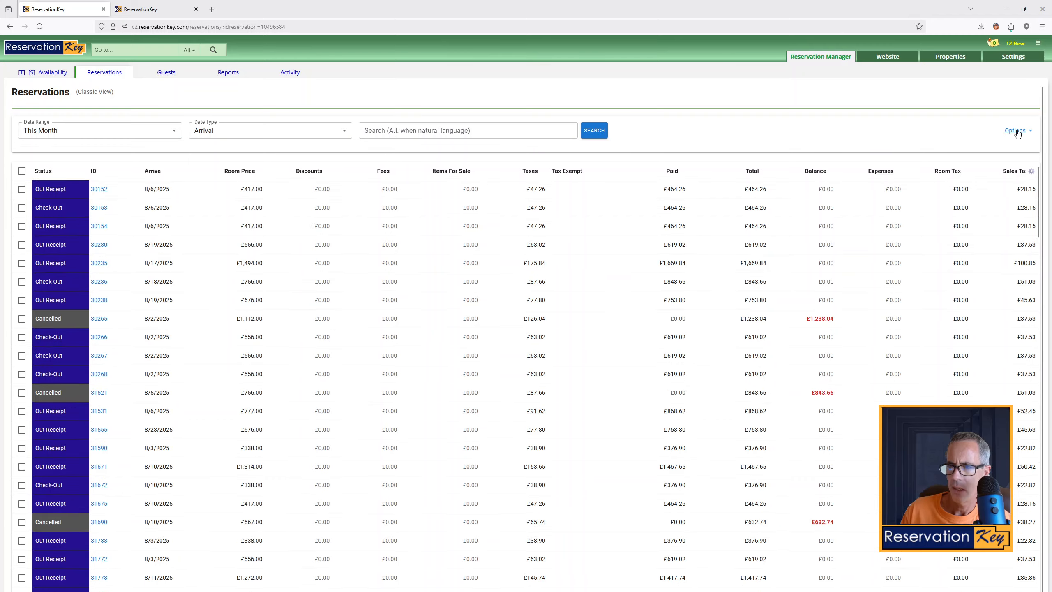
click(976, 161)
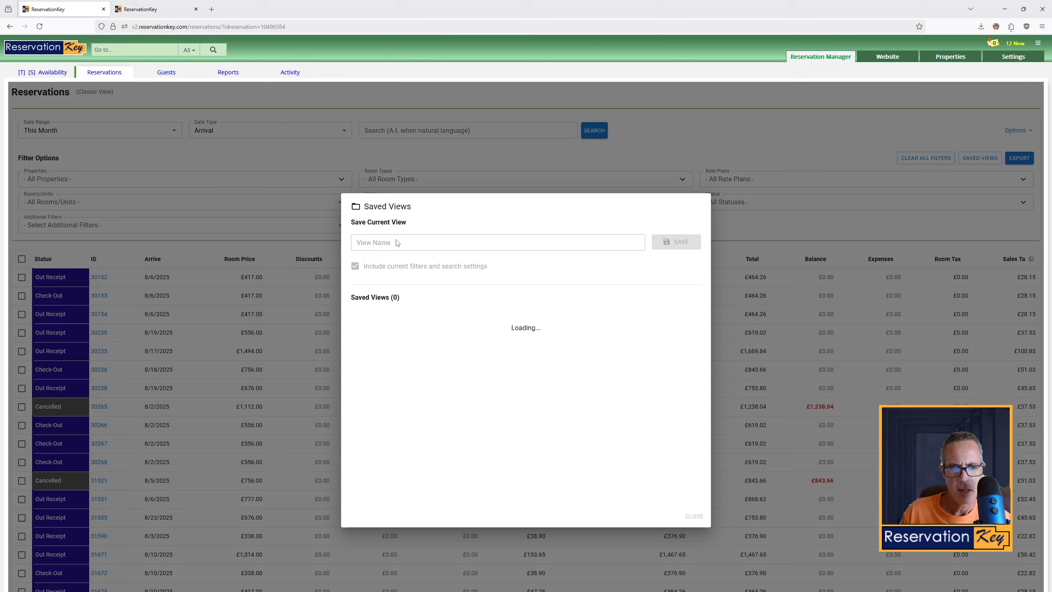
click(400, 243)
text(Financials This Month)
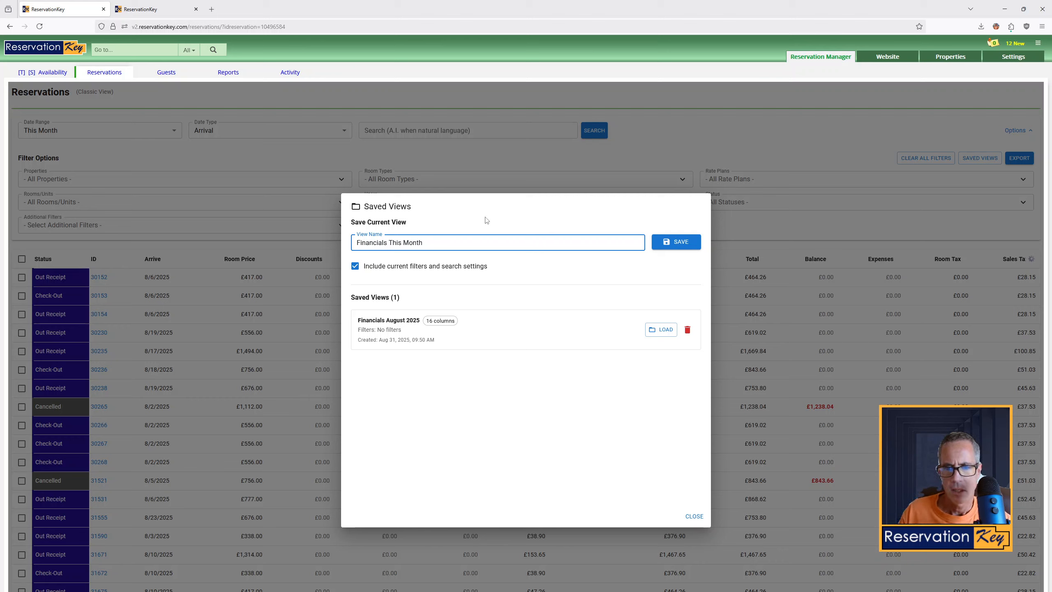
click(665, 236)
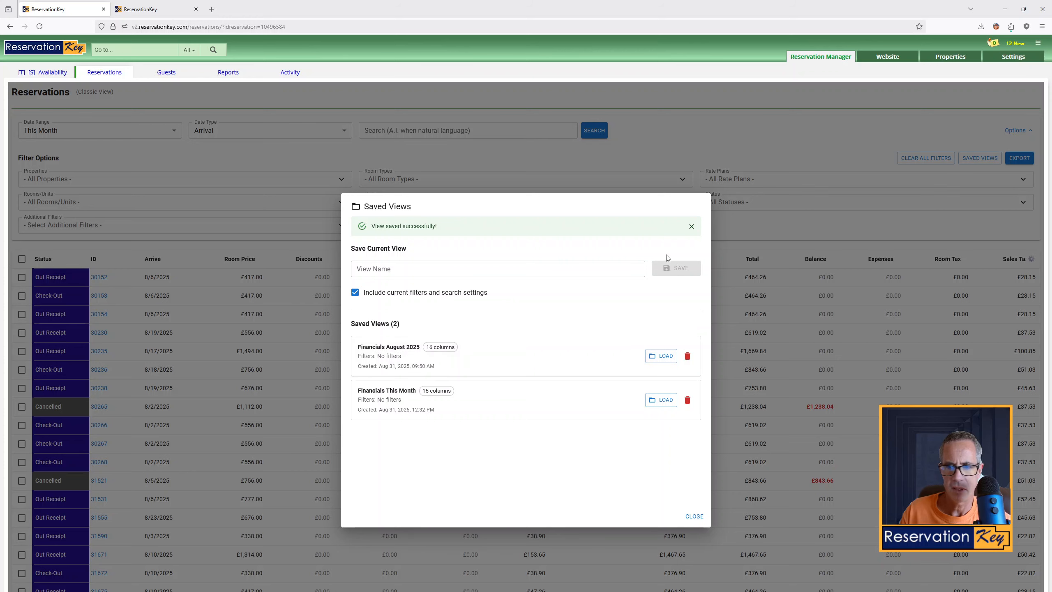
click(694, 517)
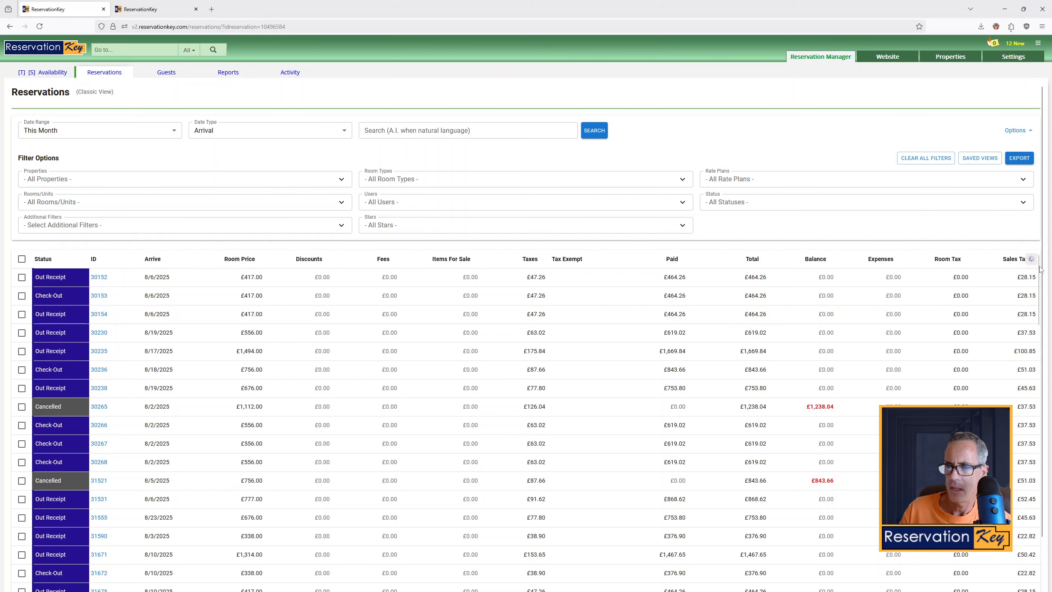
Reset the reservation list columns to their default layout
click(1030, 260)
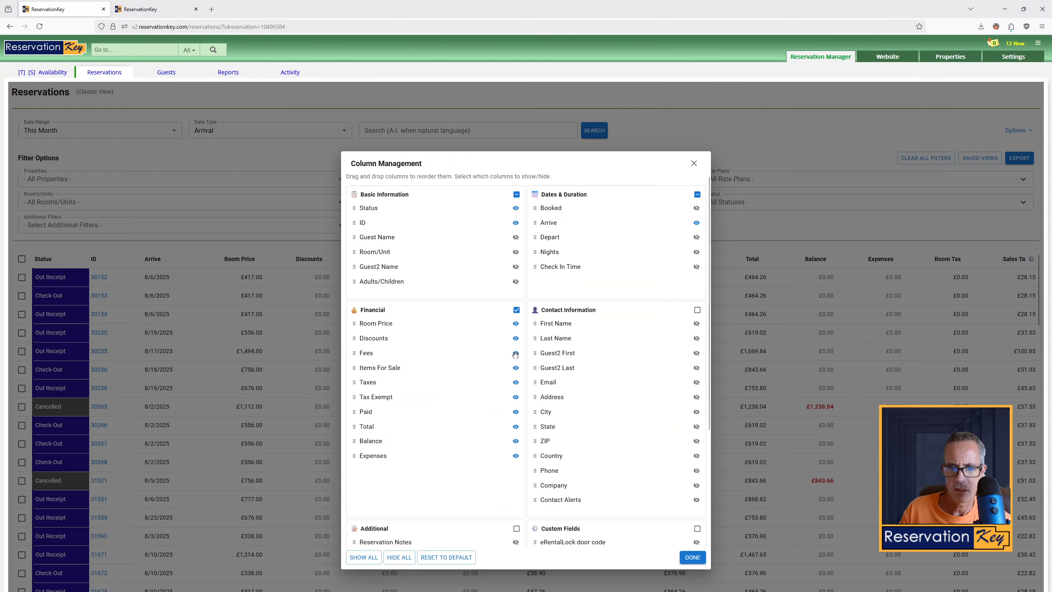
click(452, 561)
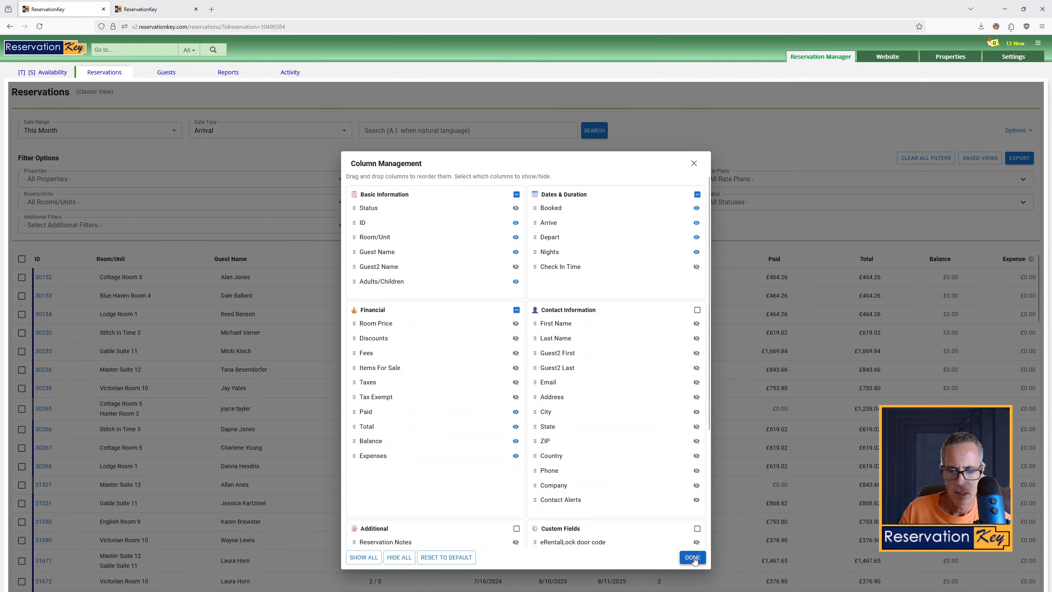
click(692, 557)
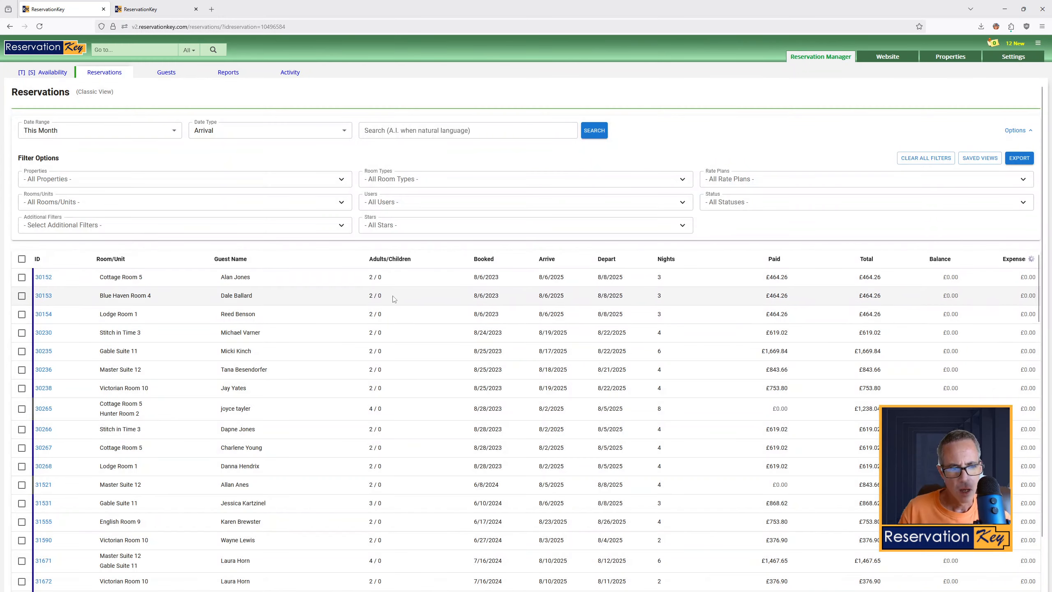
Load the Financials This Month saved view and scroll through the resulting reservation list
click(980, 157)
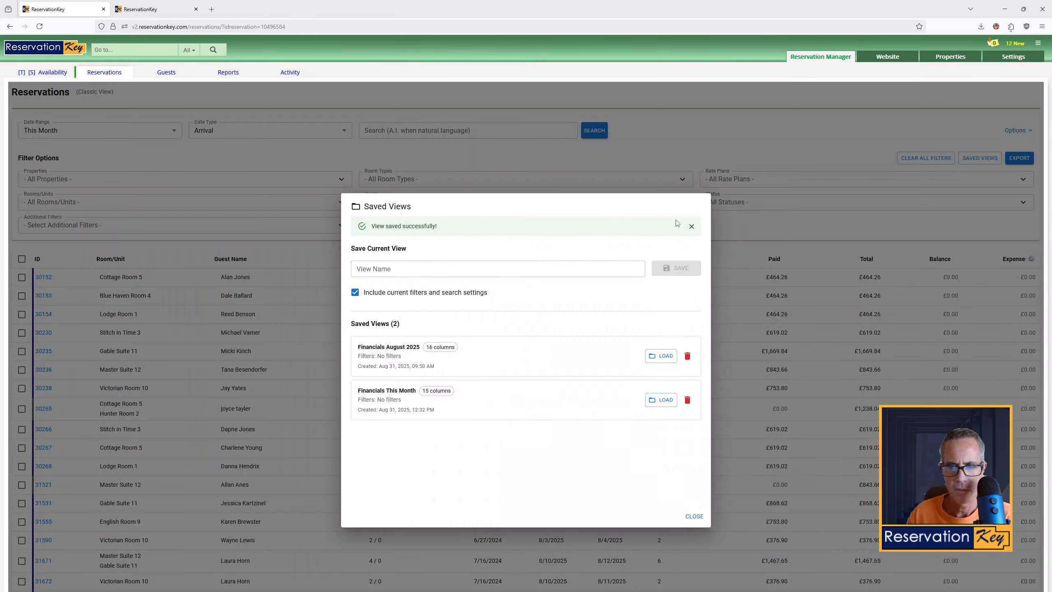
click(691, 226)
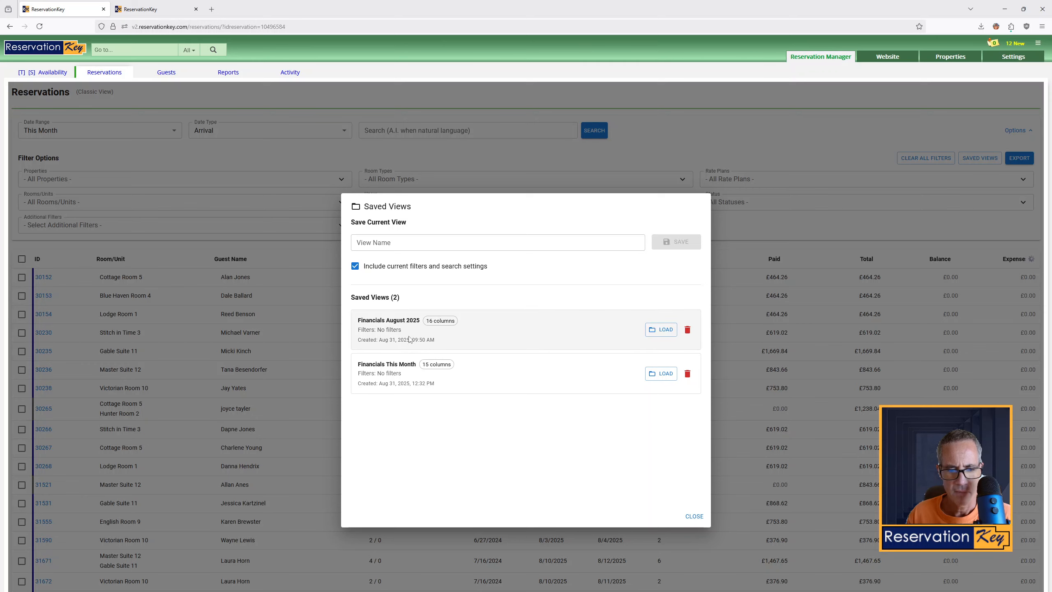
click(662, 376)
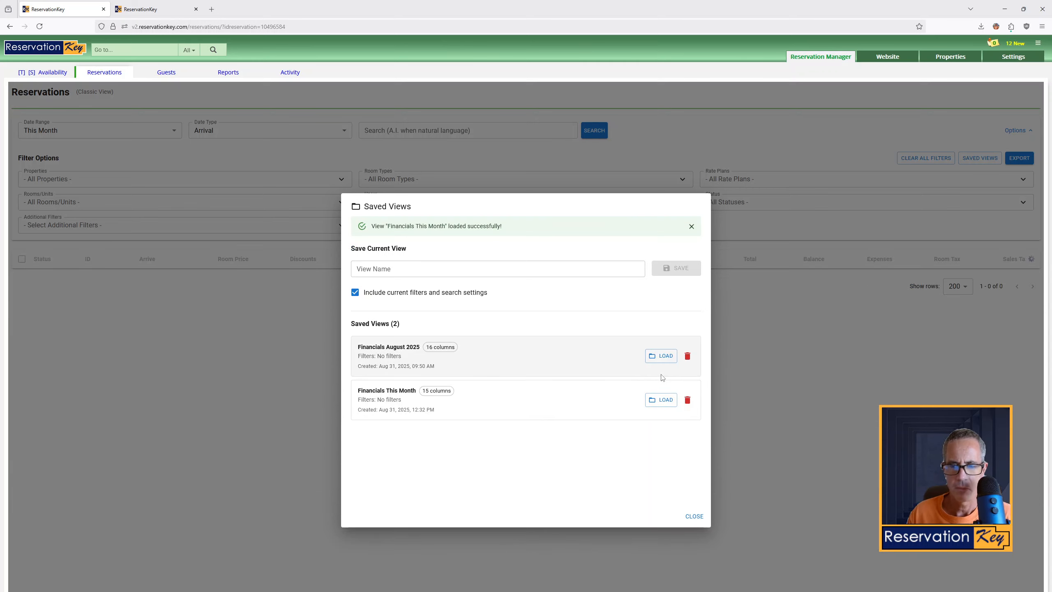
click(663, 359)
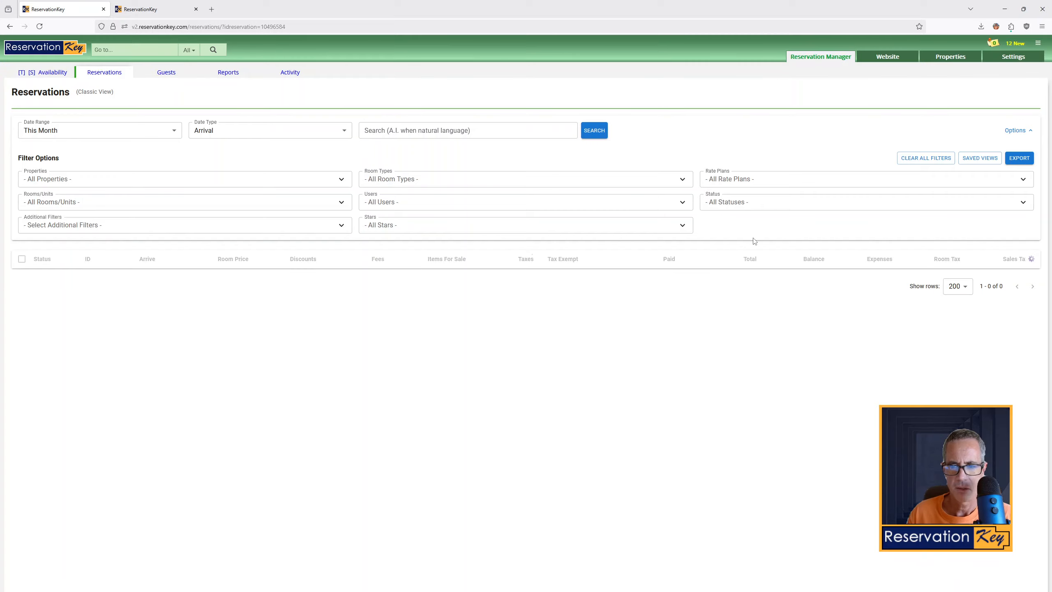
scroll(596, 352, down, 3)
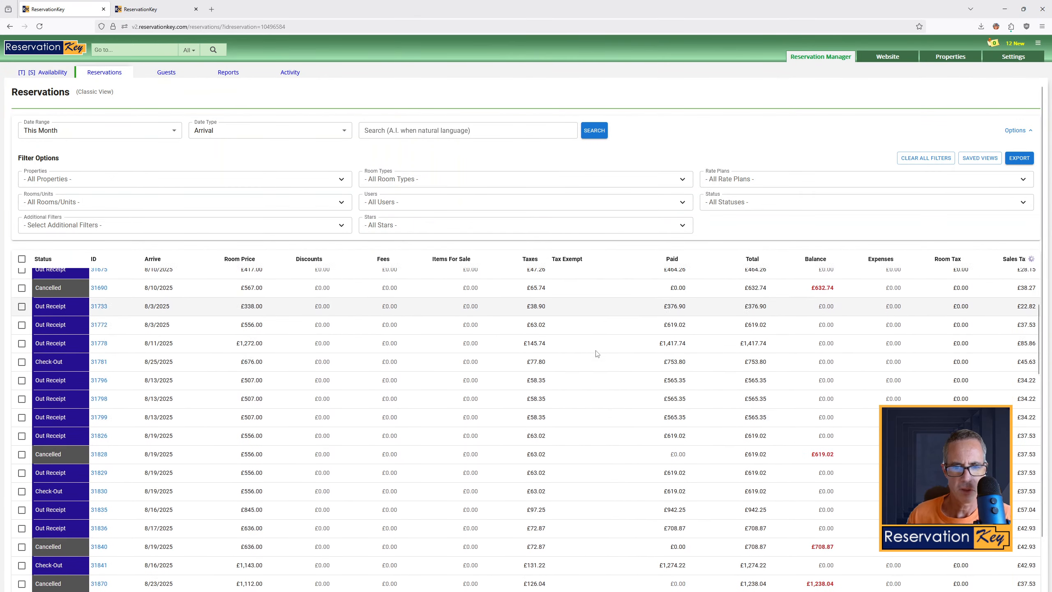
scroll(588, 354, up, 1)
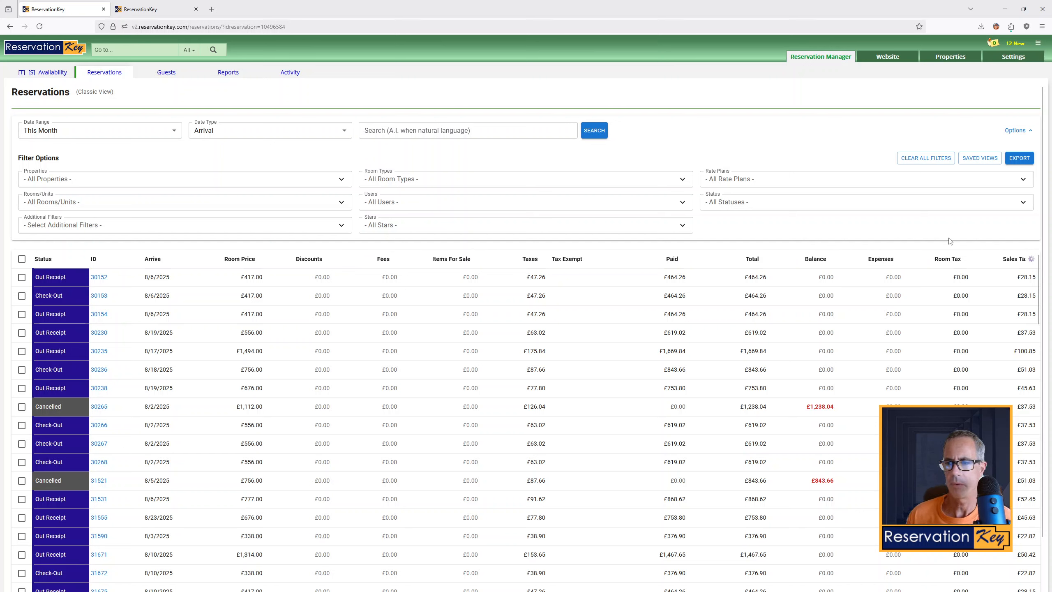
Show the filter options and browse the Properties and Rooms/Units filter lists without changing them
click(107, 72)
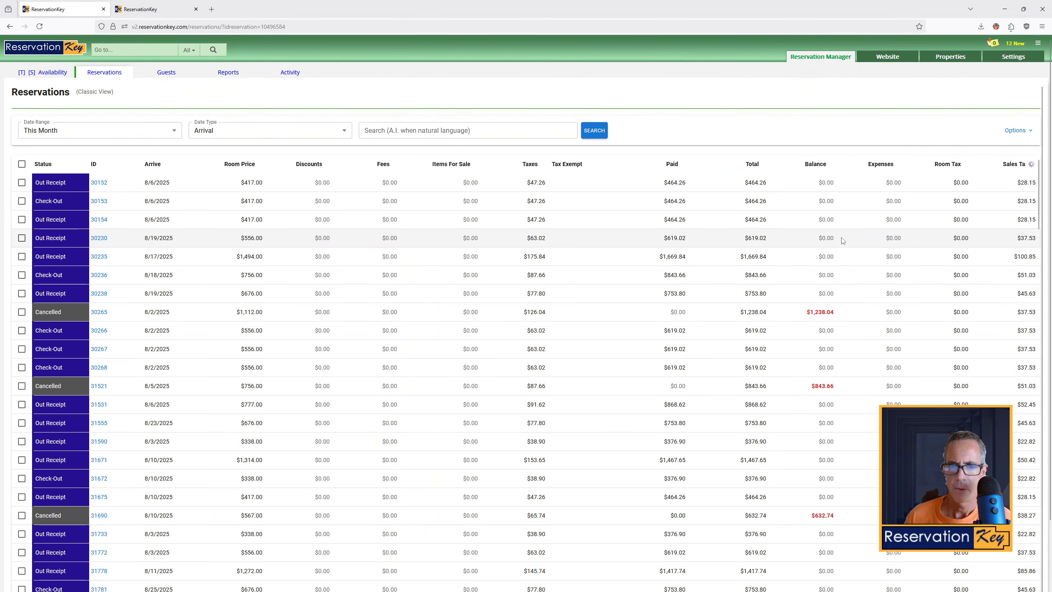
click(1016, 131)
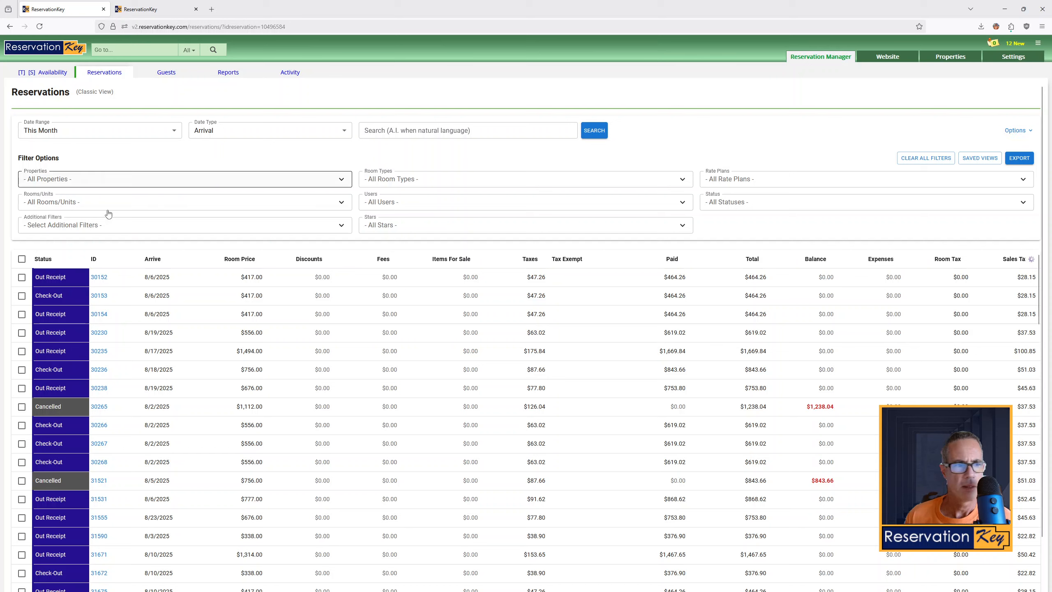
click(56, 183)
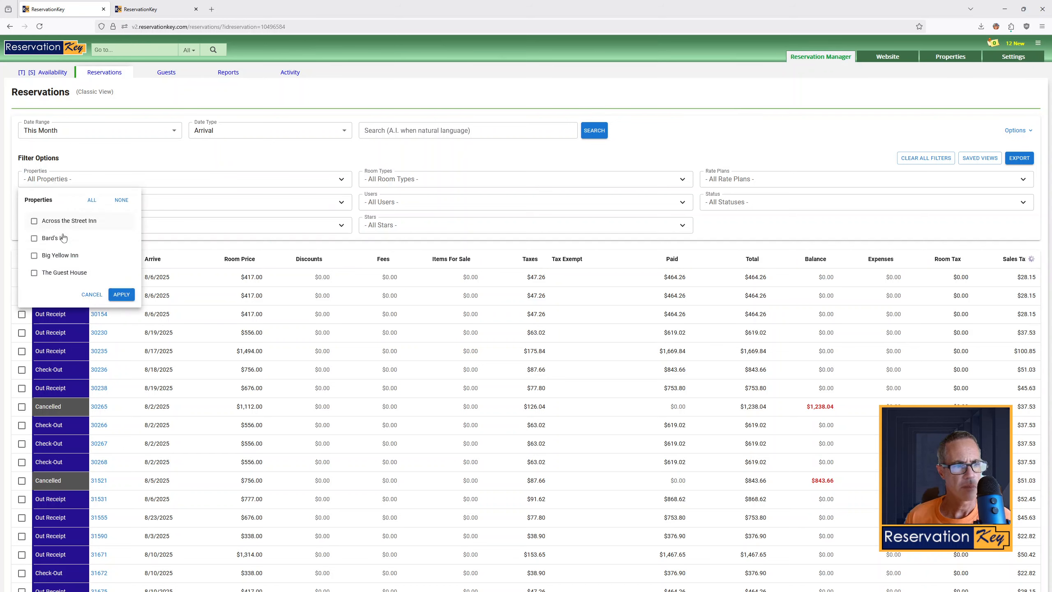
click(77, 179)
click(69, 204)
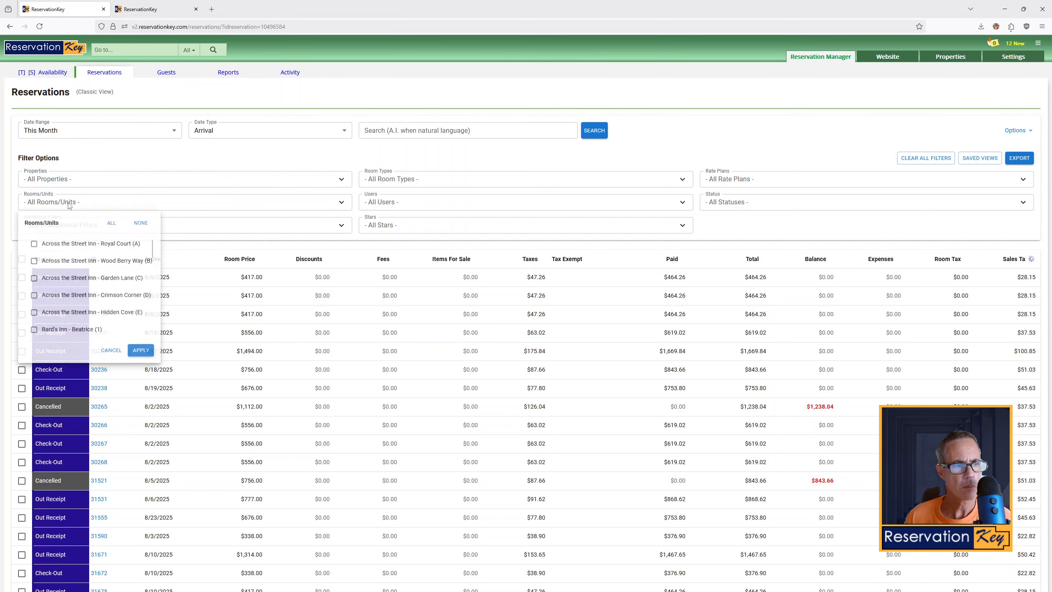
scroll(87, 296, down, 3)
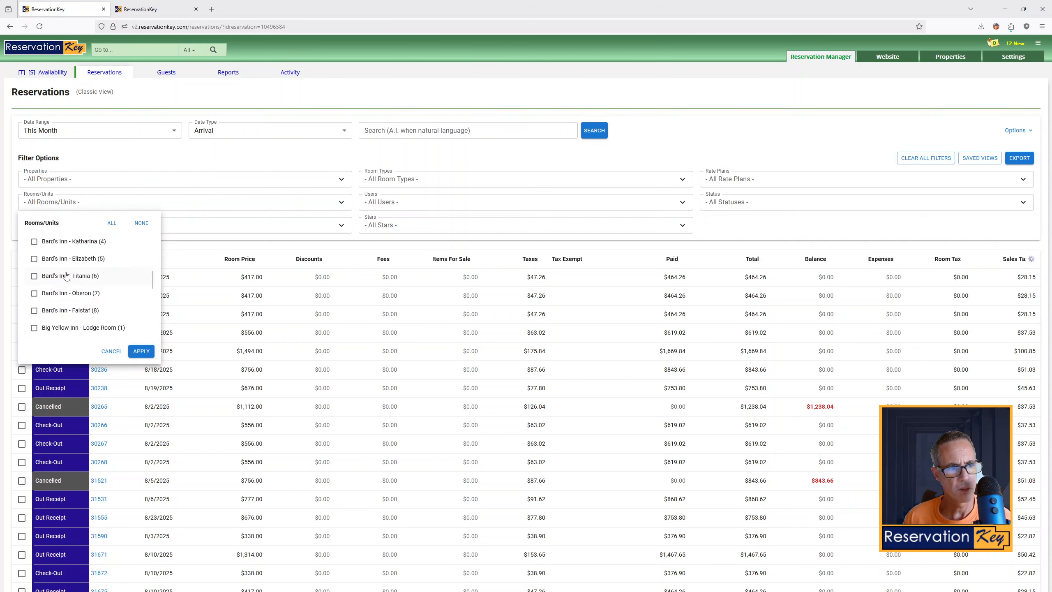
scroll(66, 278, up, 3)
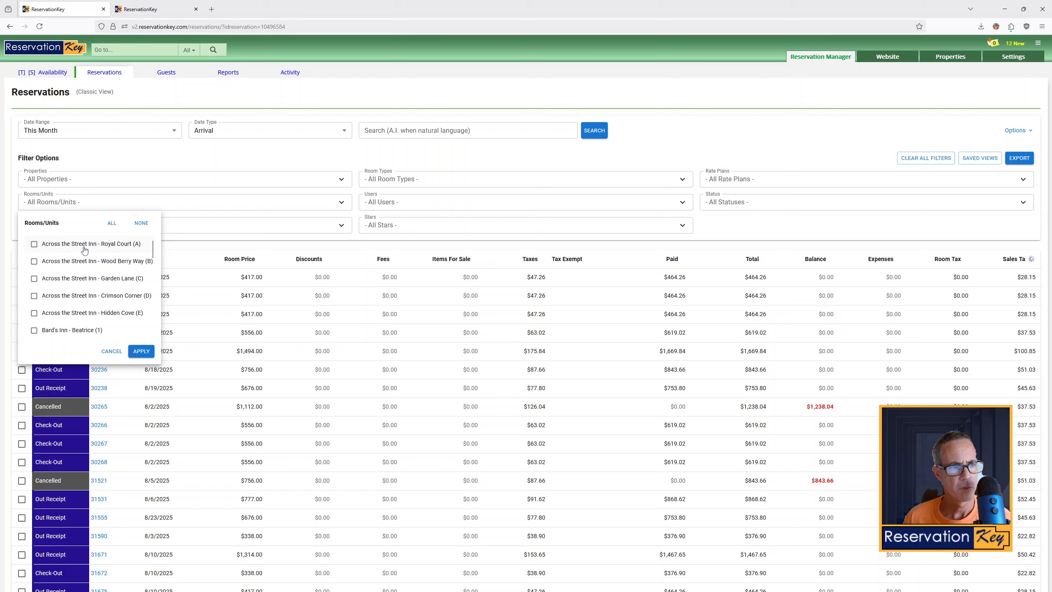
click(63, 205)
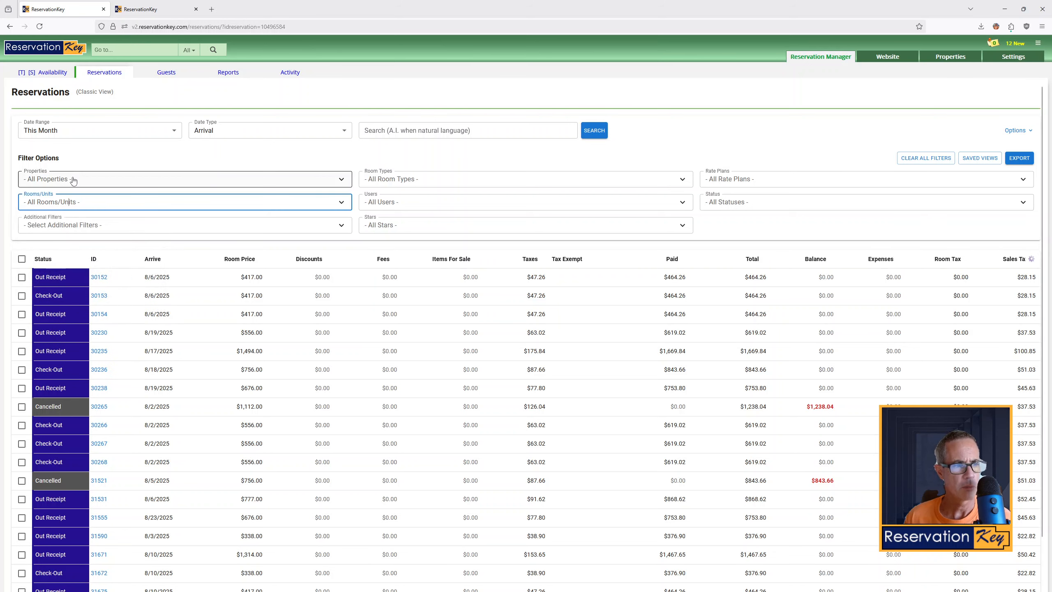
click(135, 151)
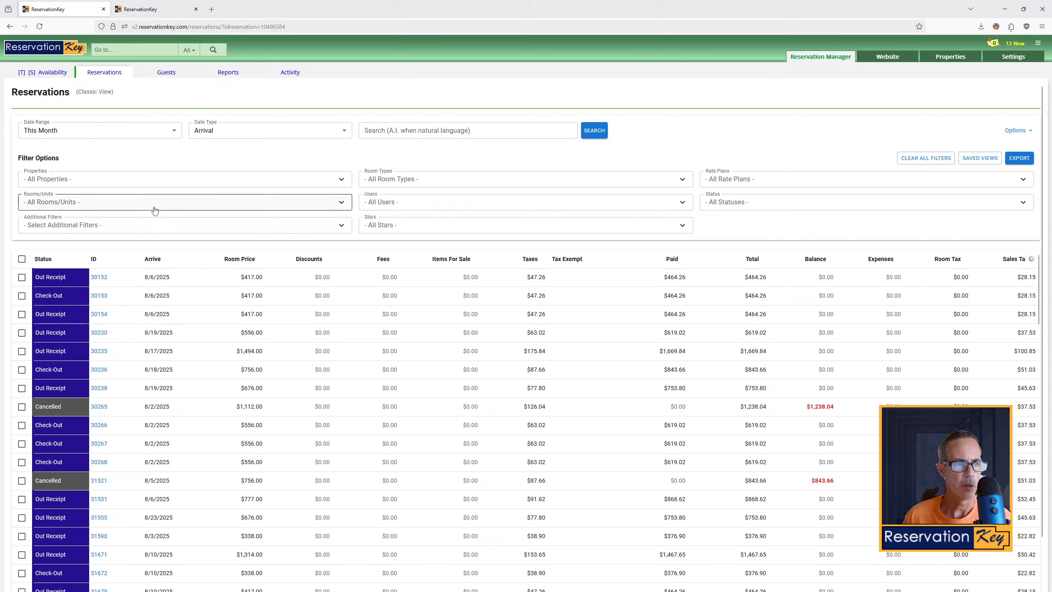
Filter the reservation list to Reservations With Outstanding Balance
click(273, 231)
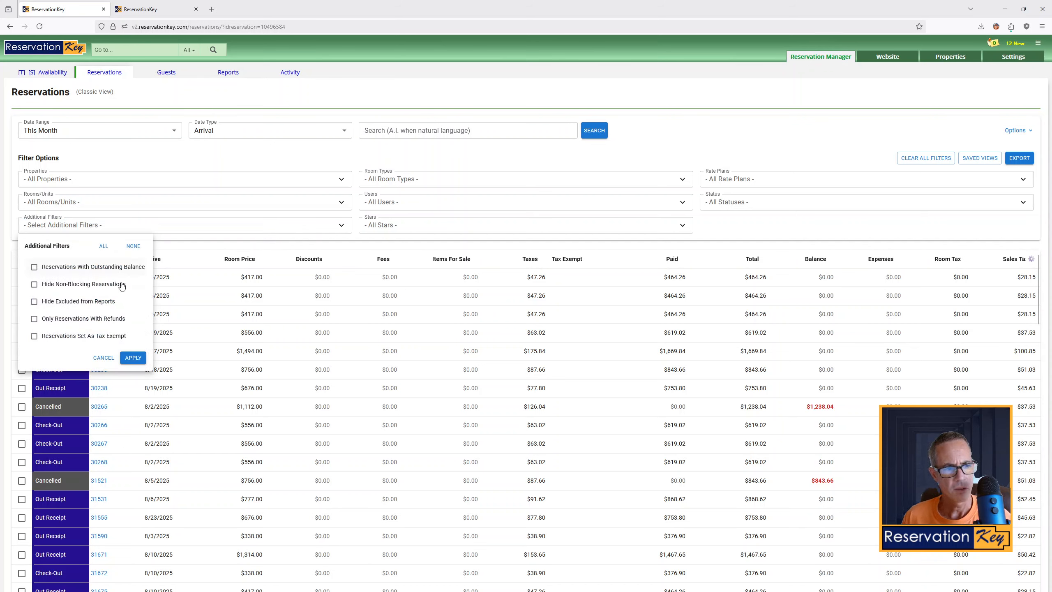
click(100, 268)
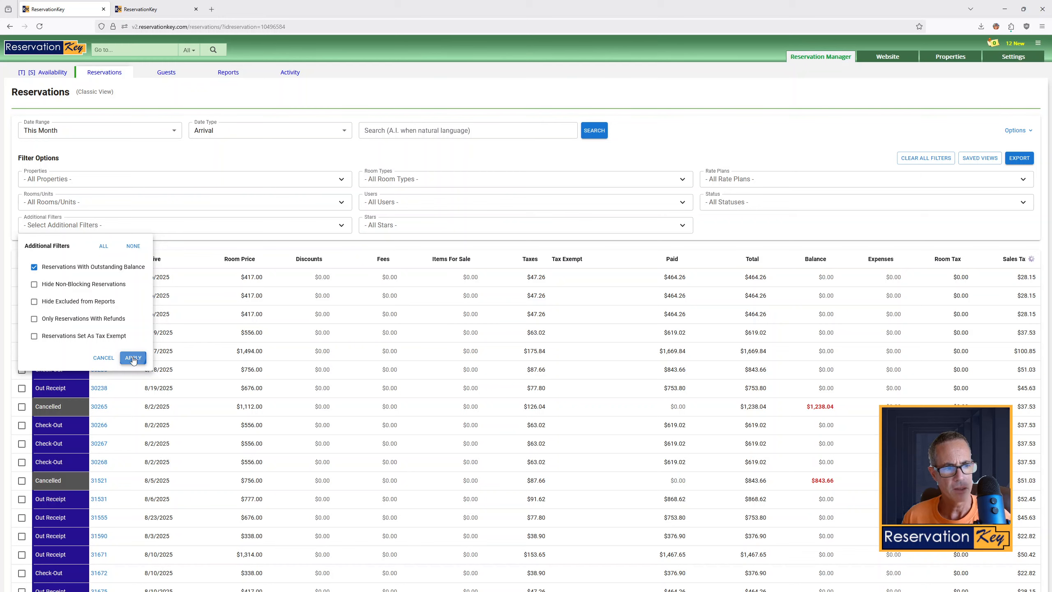
click(133, 359)
Add the Reservations Set As Tax Exempt filter alongside the outstanding-balance filter
click(328, 229)
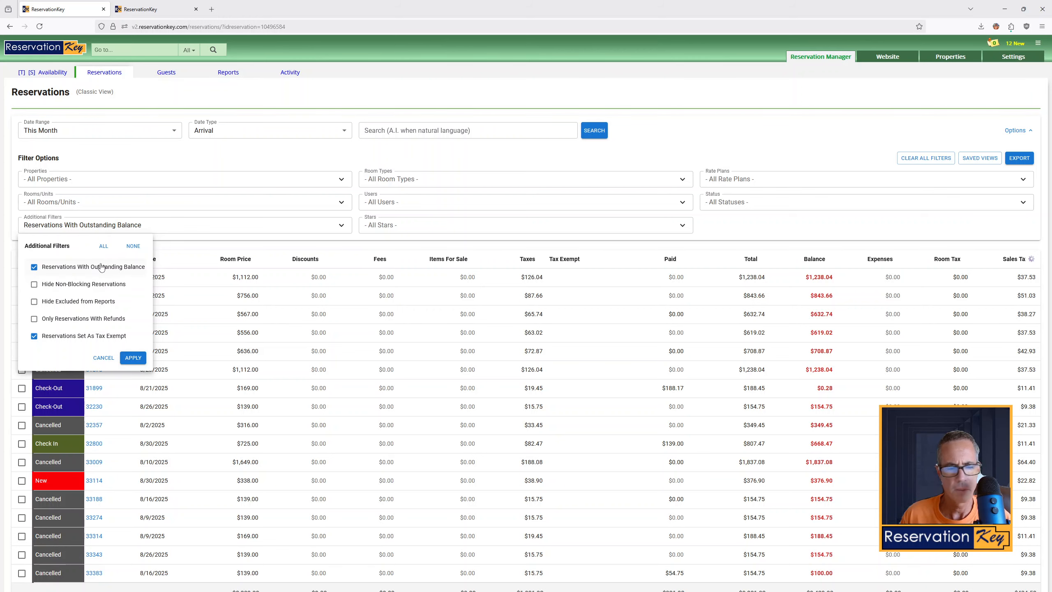
click(133, 357)
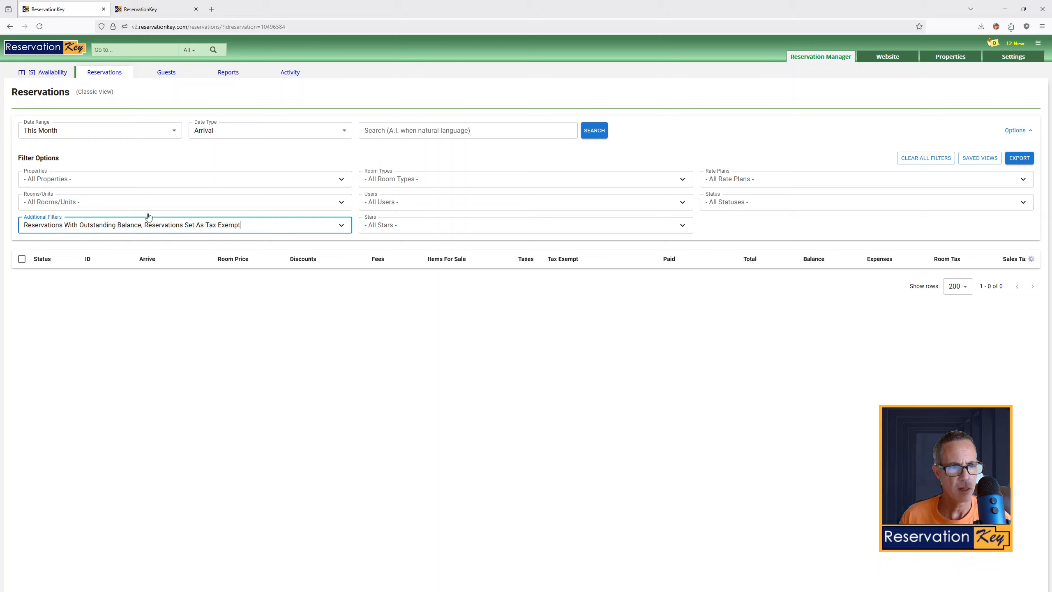
Replace the tax-exempt filter with Only Reservations With Refunds in the additional filters
click(193, 224)
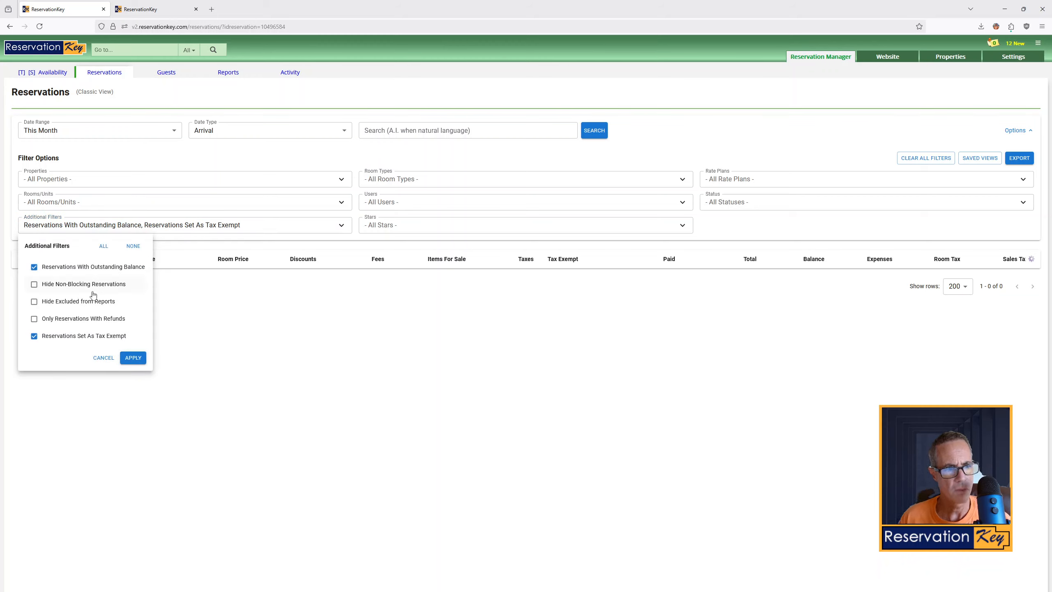
click(69, 335)
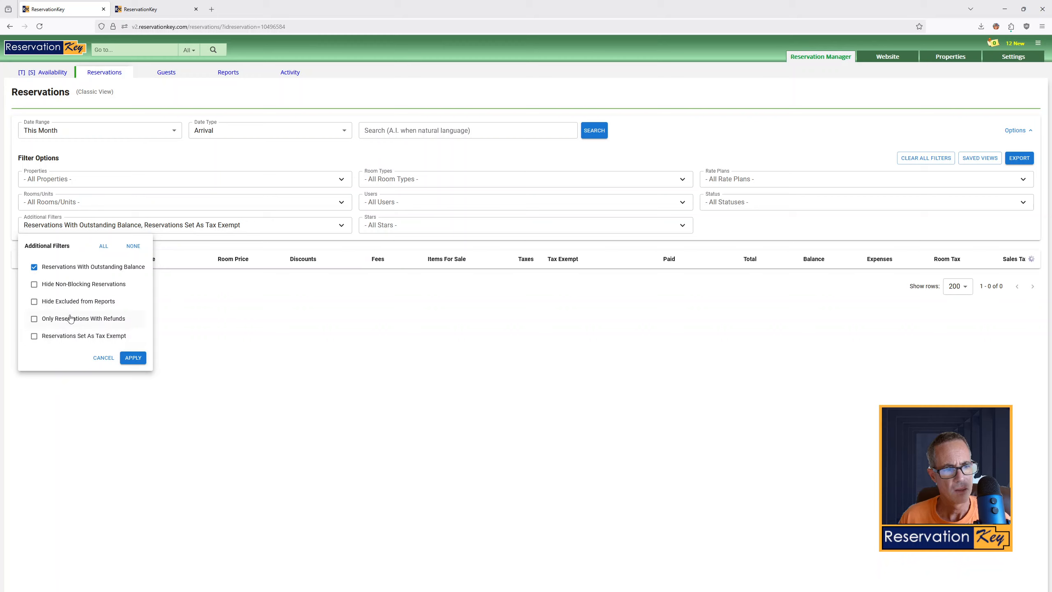
click(69, 319)
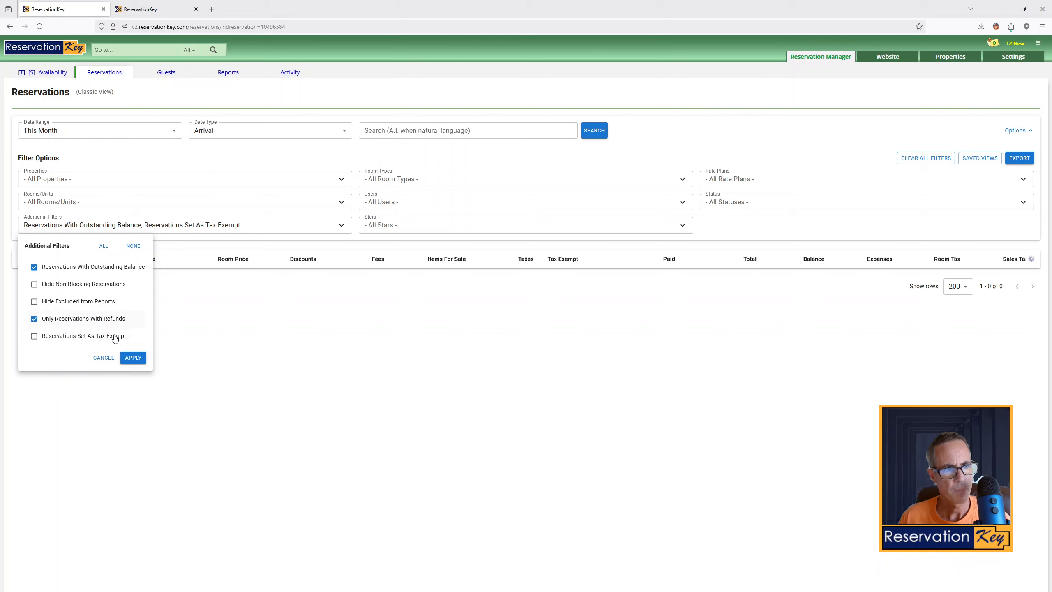
click(134, 358)
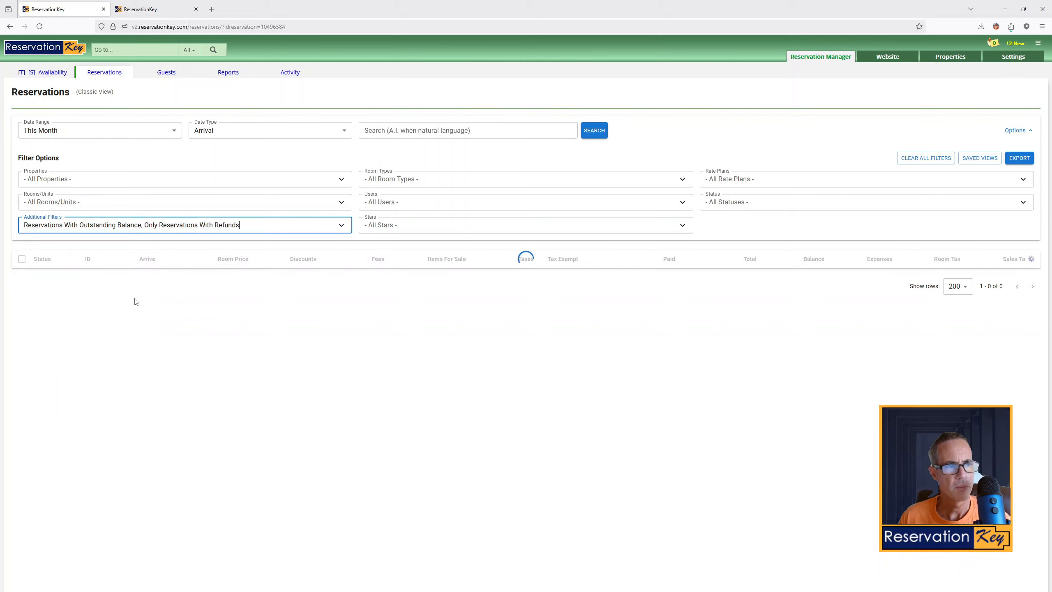
Change the date range to This Year and rerun the search
click(85, 132)
click(80, 266)
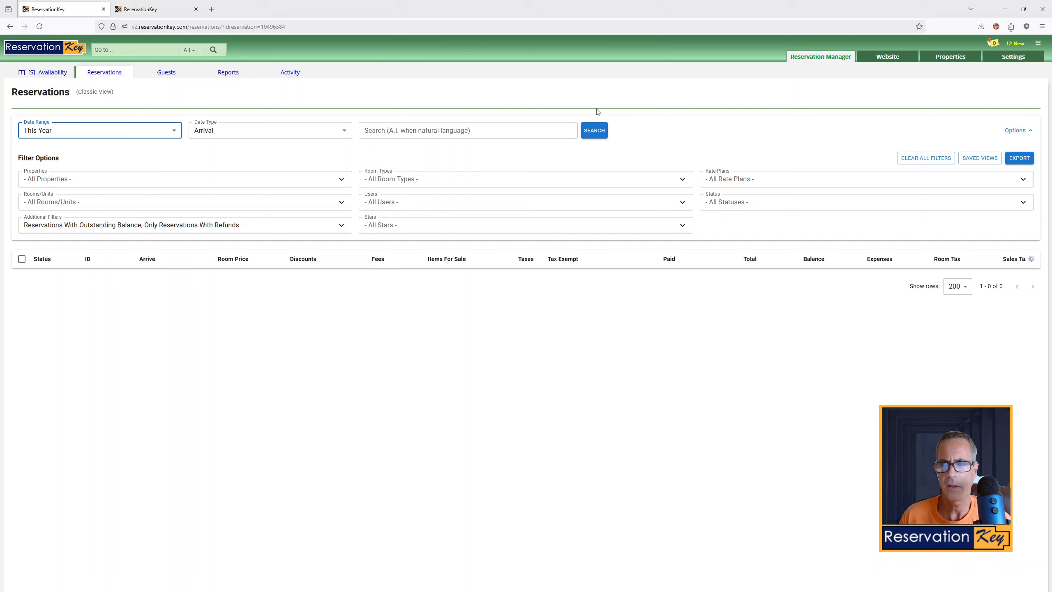
click(594, 131)
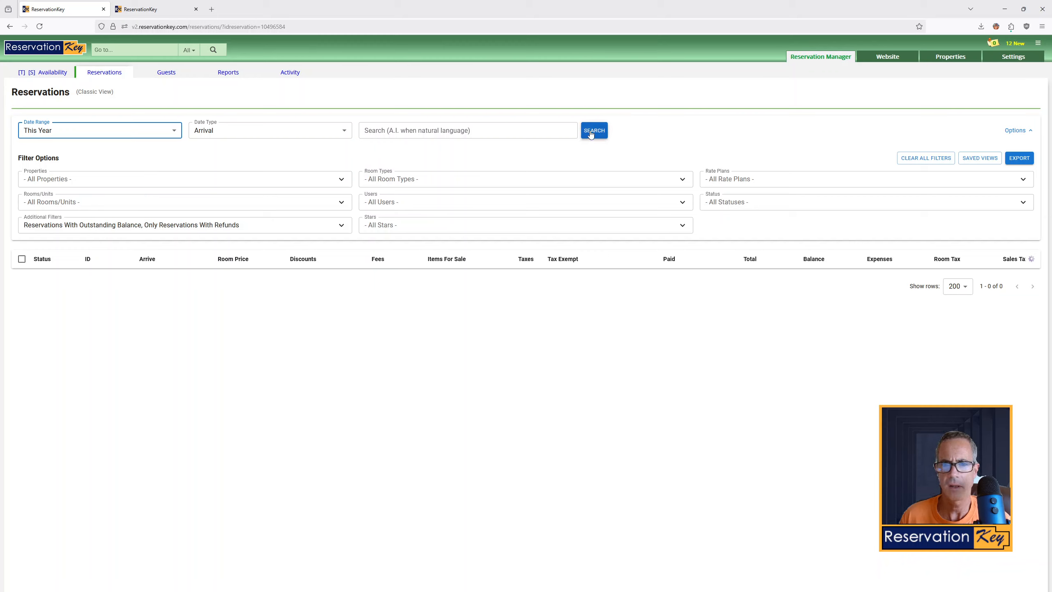
Remove the refunds filter, keeping only Reservations With Outstanding Balance
click(113, 234)
click(81, 322)
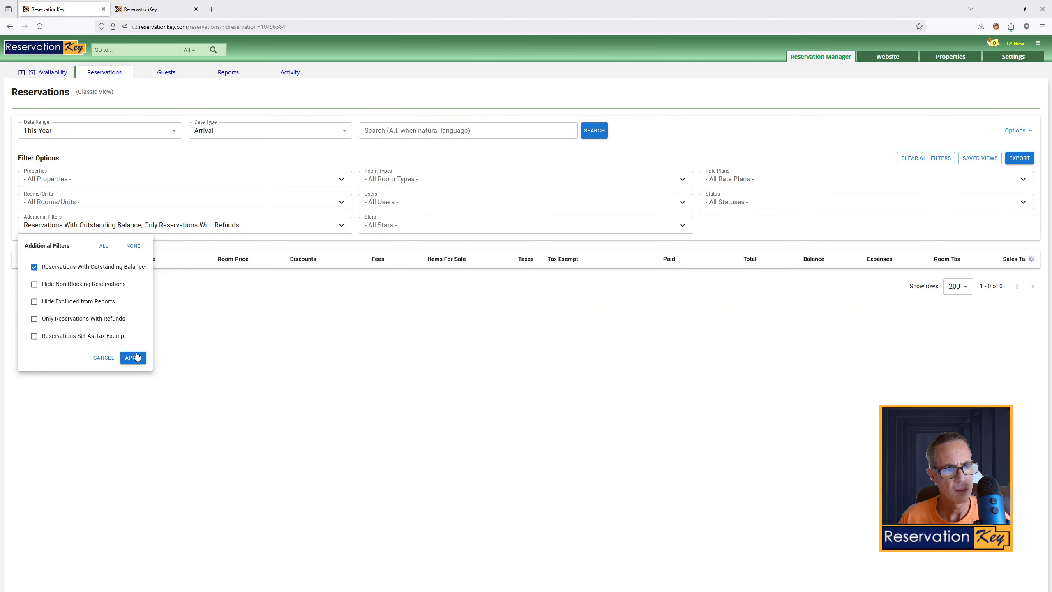
click(133, 358)
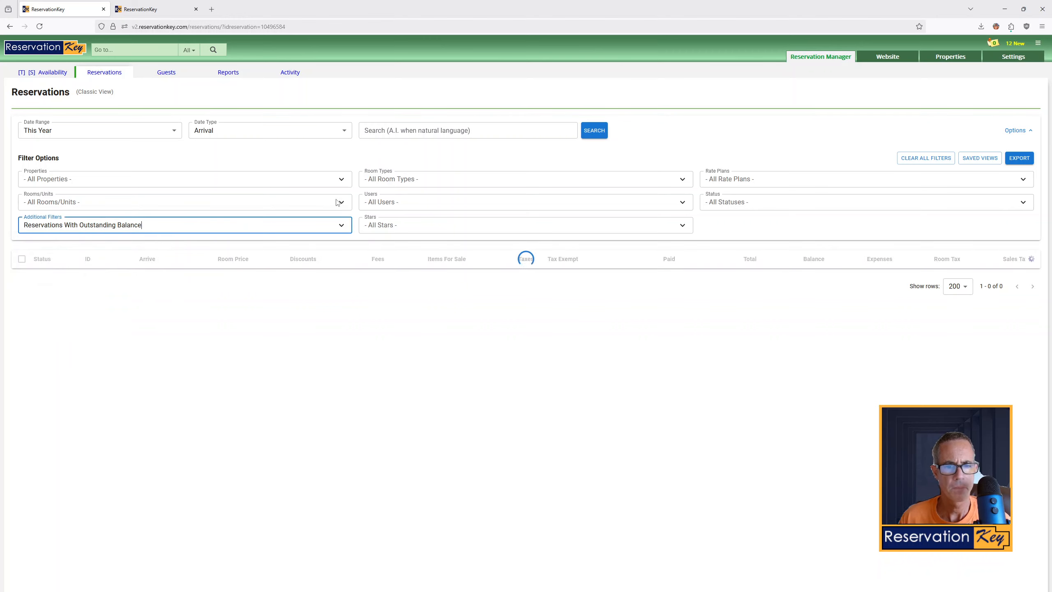
Filter reservations by the Star 1 flag
click(400, 227)
scroll(404, 321, down, 2)
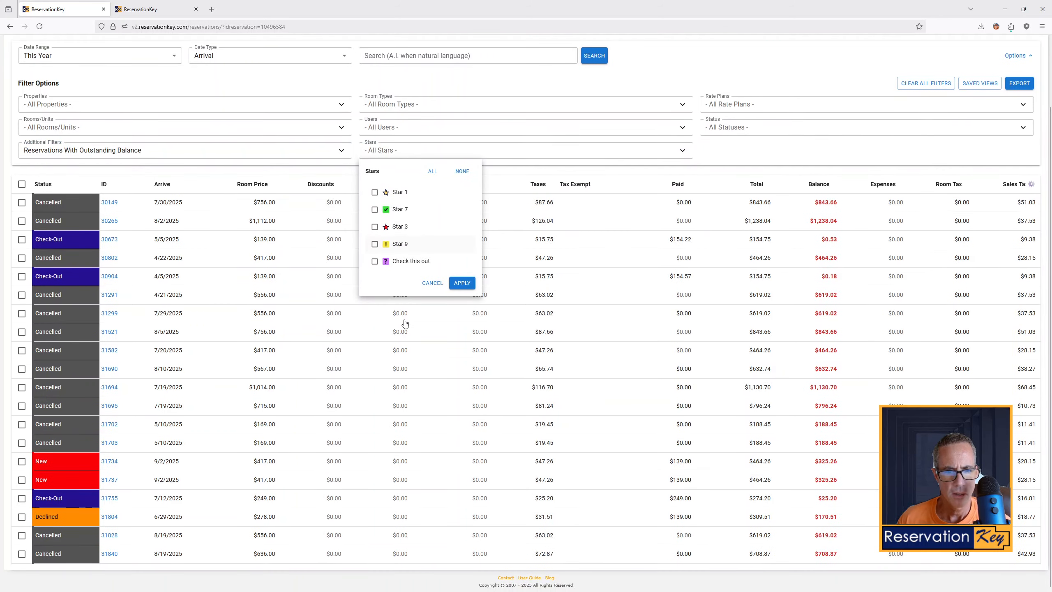
click(390, 193)
click(462, 283)
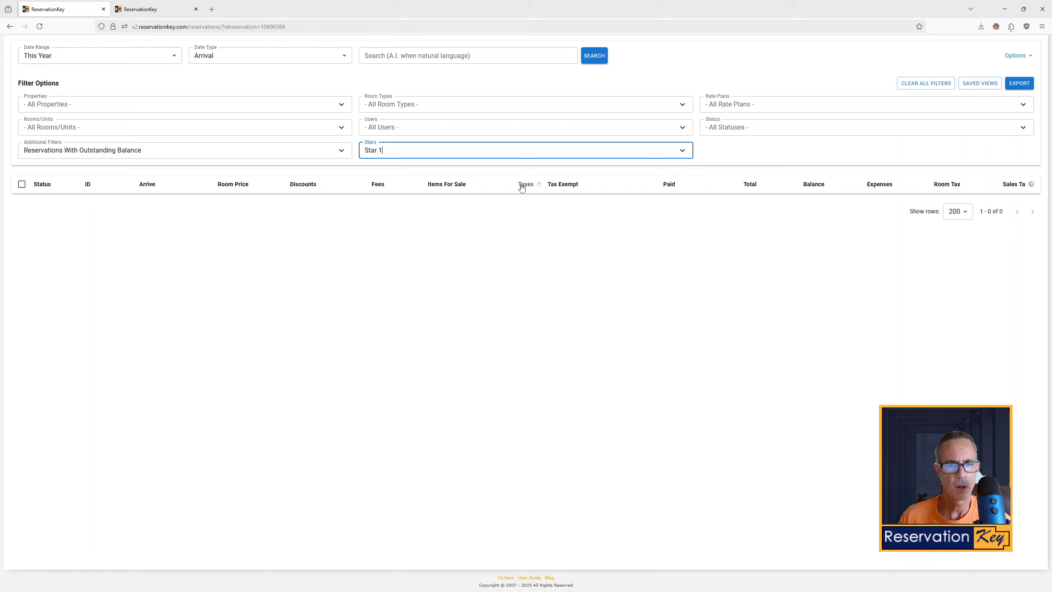
Remove the outstanding-balance additional filter
scroll(450, 264, up, 2)
click(193, 229)
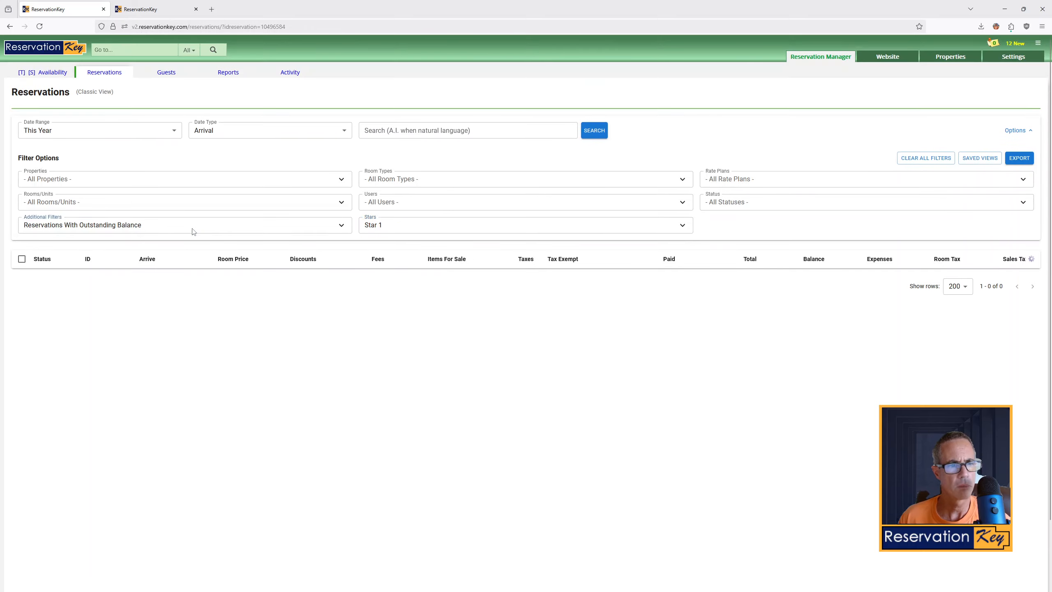
click(106, 268)
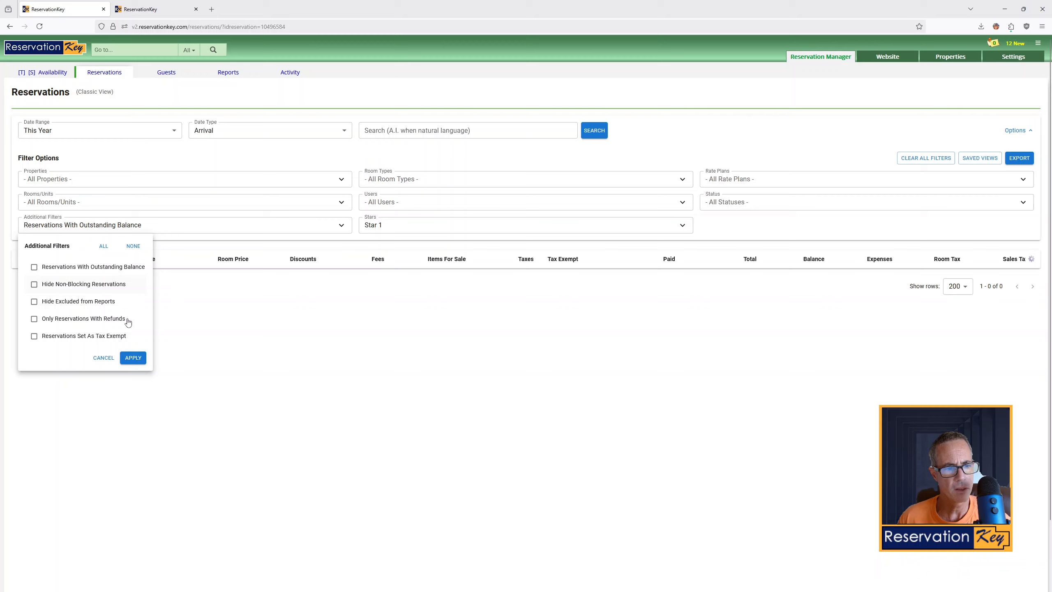
click(132, 357)
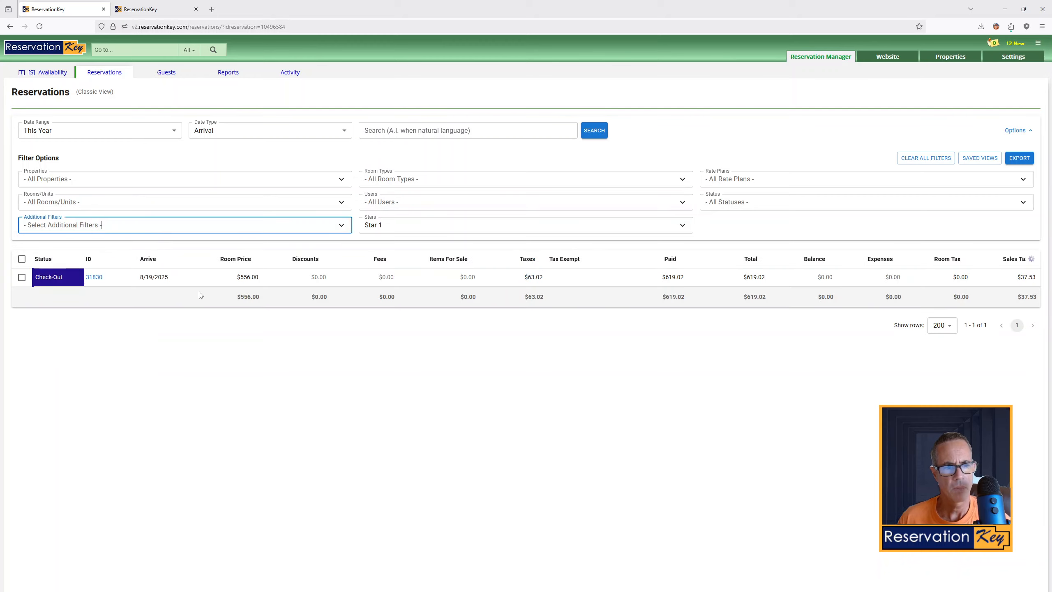
Filter the status to Out Receipt, Booking and Check-Out reservations
scroll(212, 271, down, 2)
scroll(177, 260, up, 2)
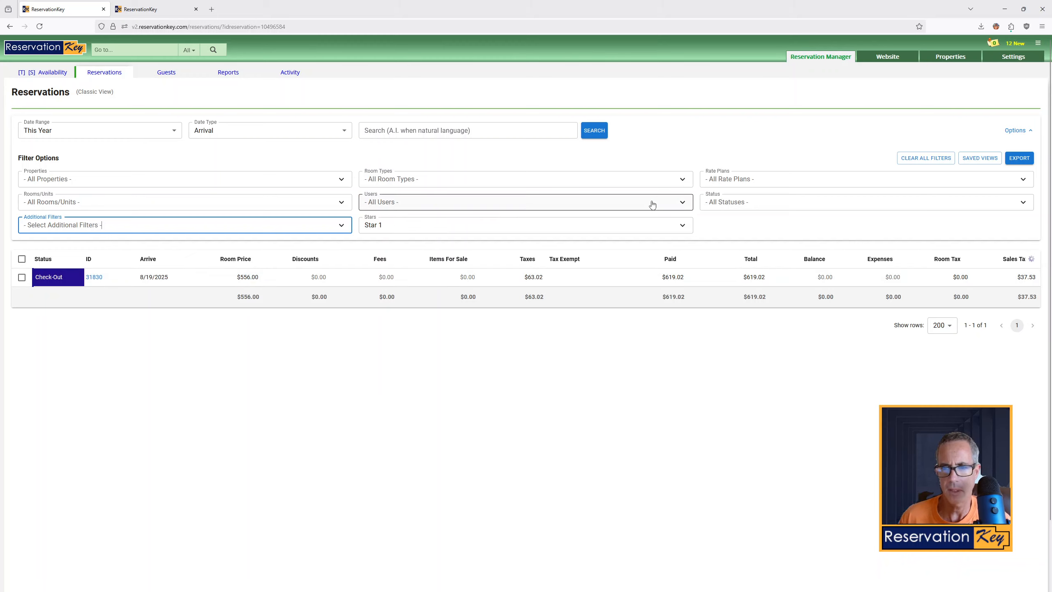
click(723, 205)
click(716, 296)
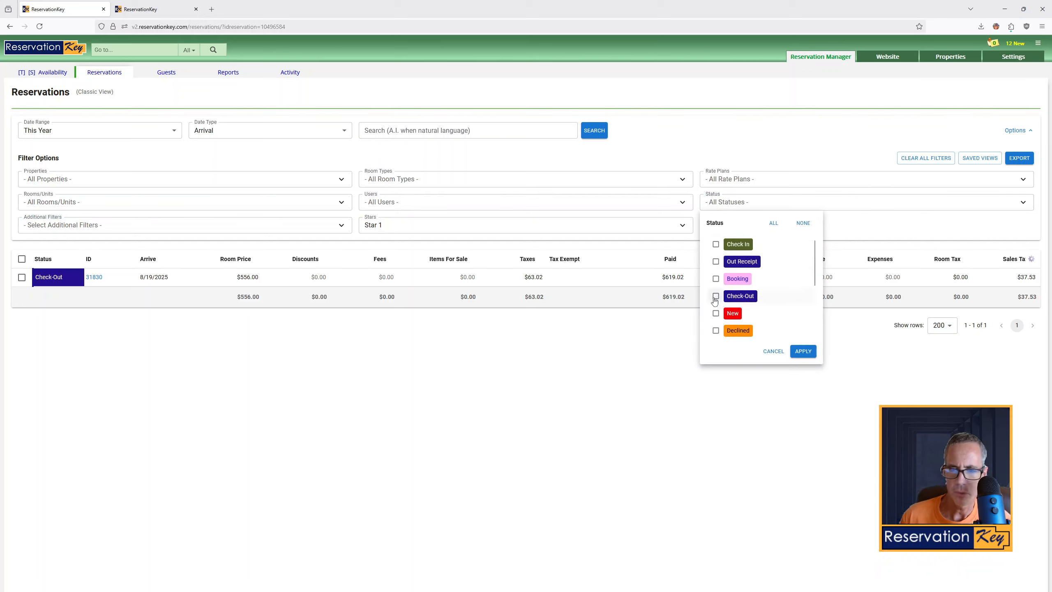
click(716, 261)
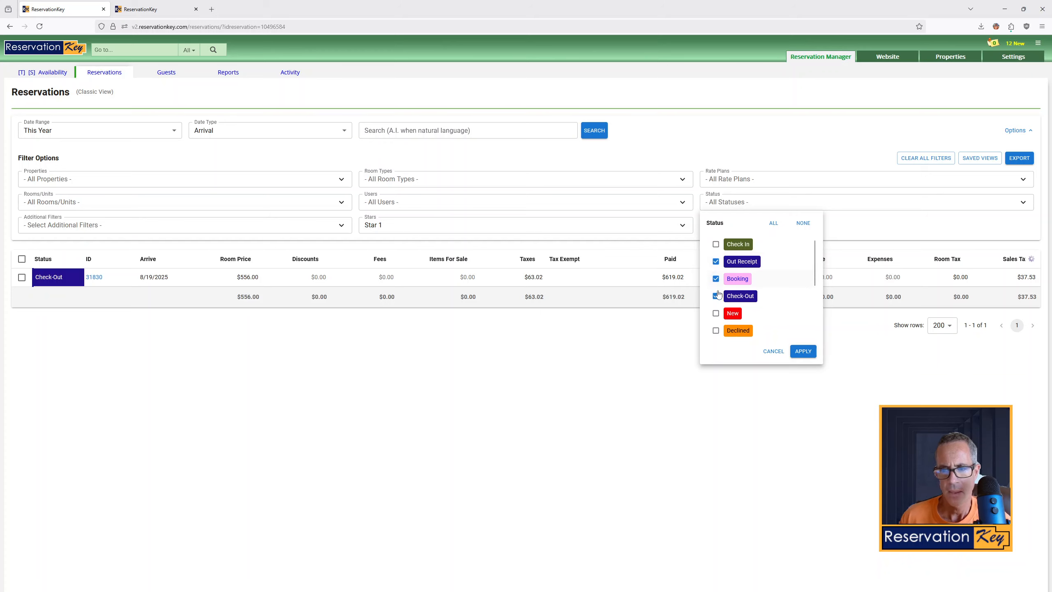
click(803, 351)
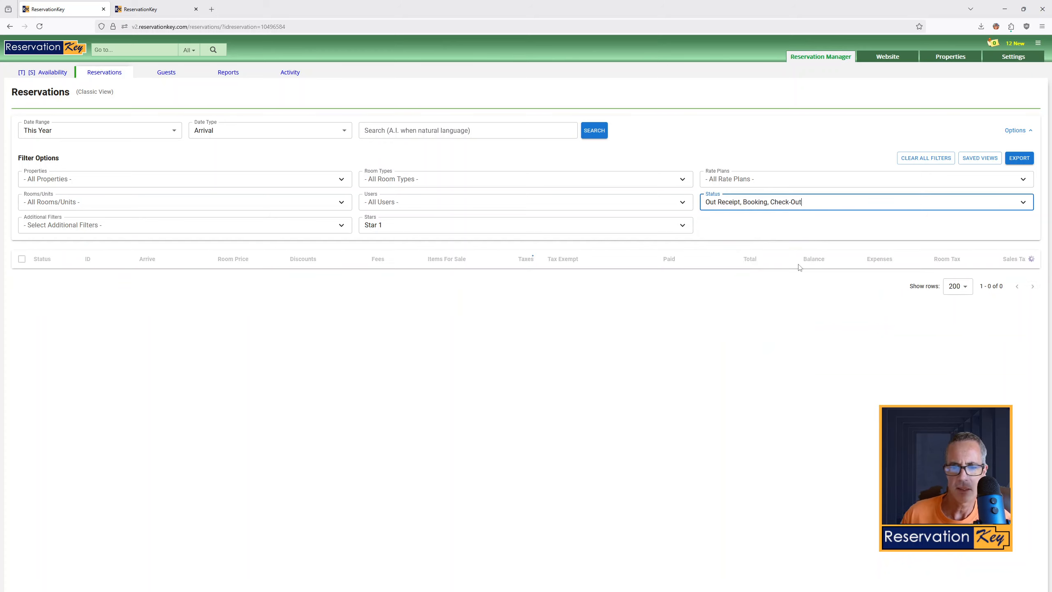
Clear all reservation filters
click(748, 181)
click(751, 183)
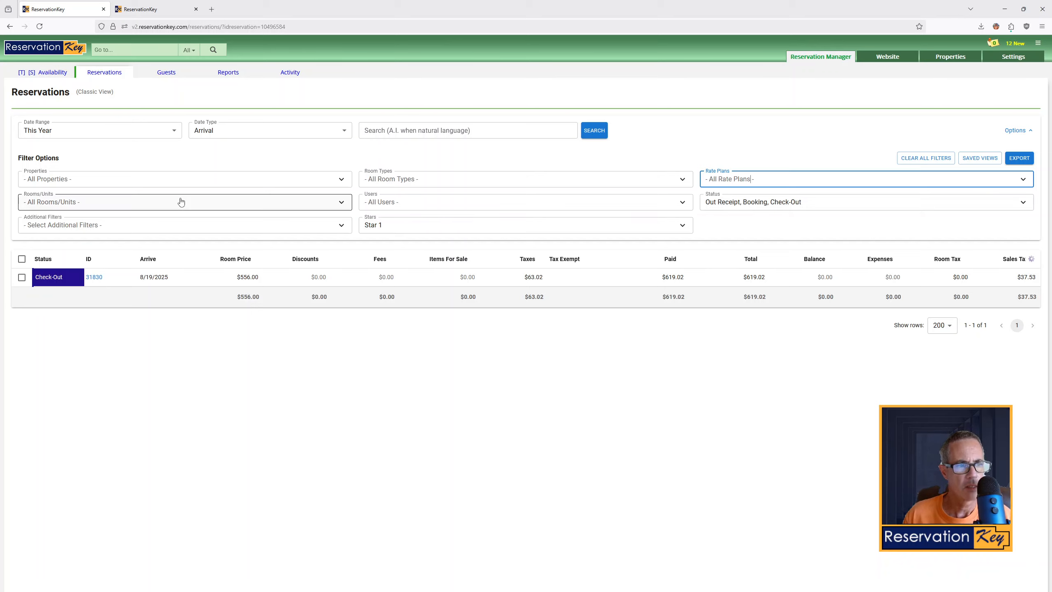
click(920, 157)
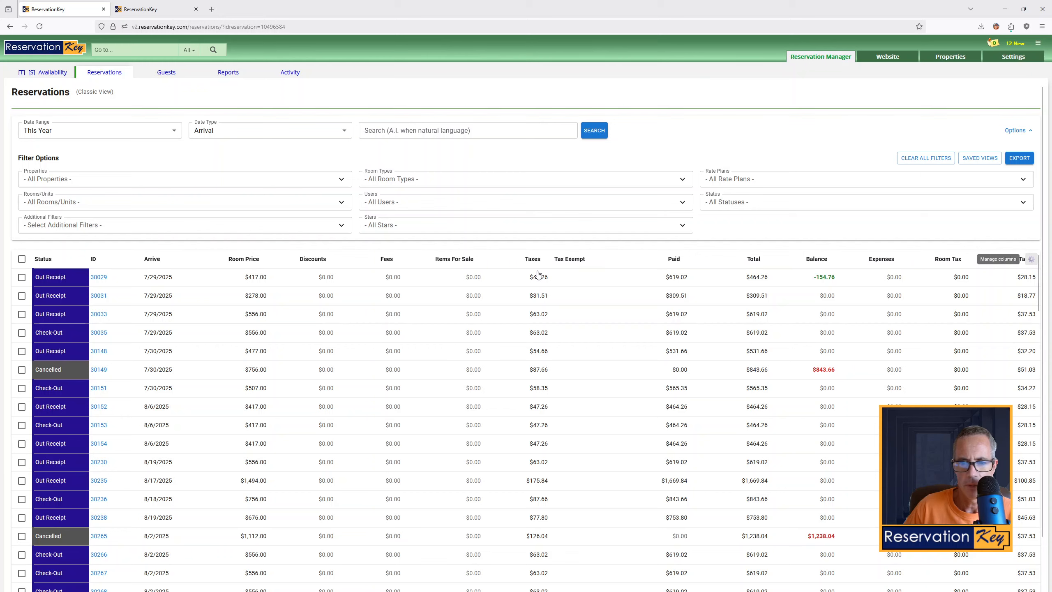
Reset the reservation list columns to their default layout and close column management
click(1032, 259)
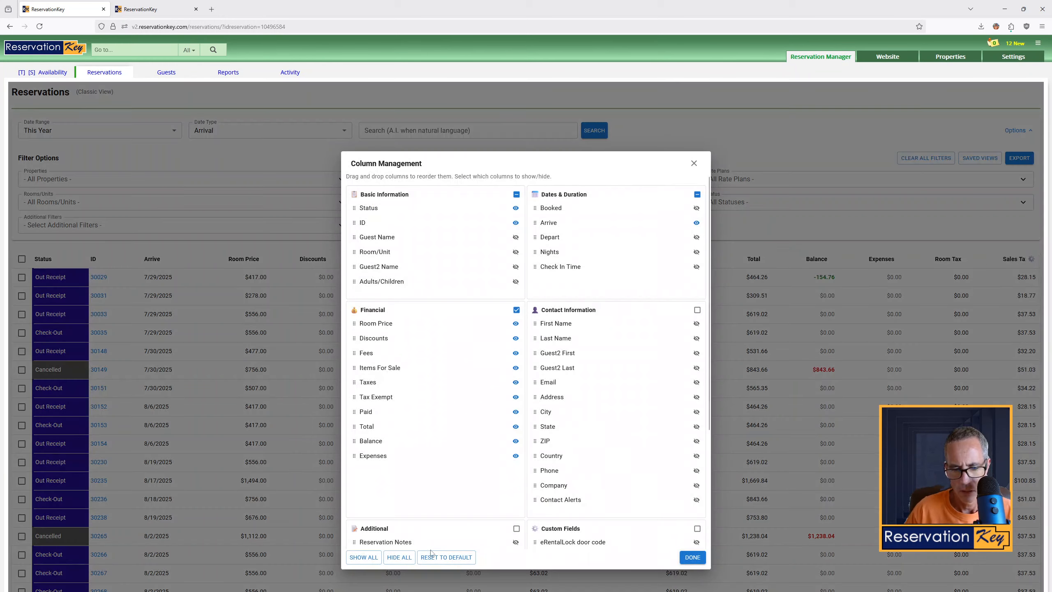
click(451, 557)
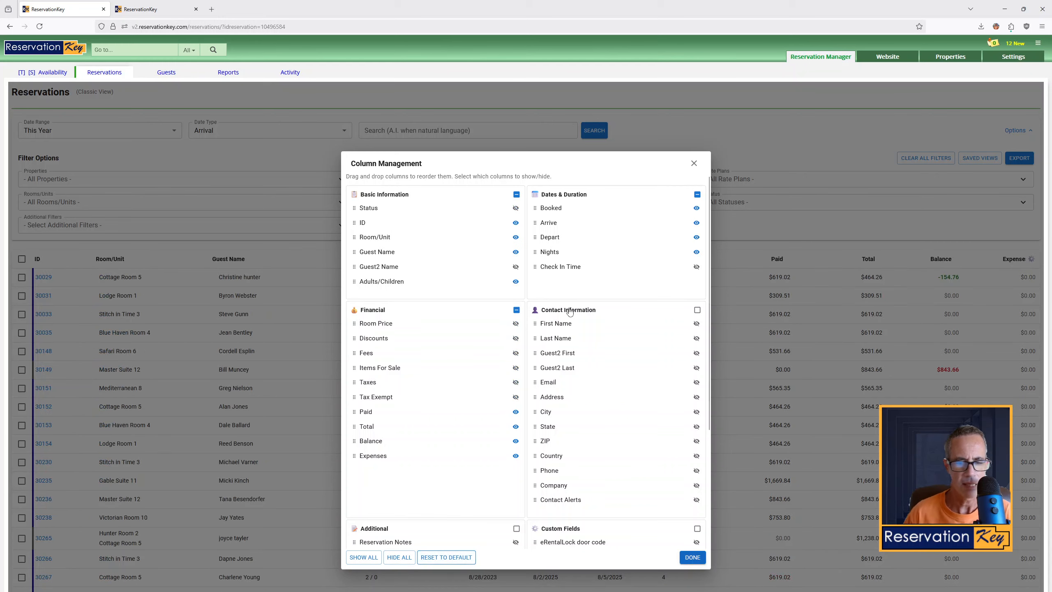
click(694, 164)
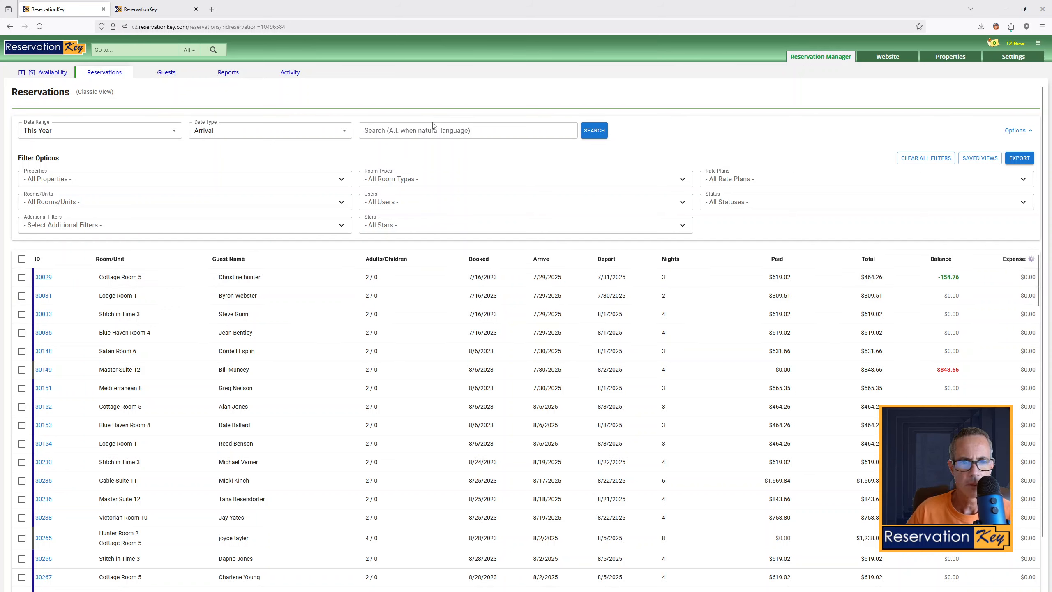
Run a natural-language A.I. search asking for a guest's reservations by surname
click(427, 134)
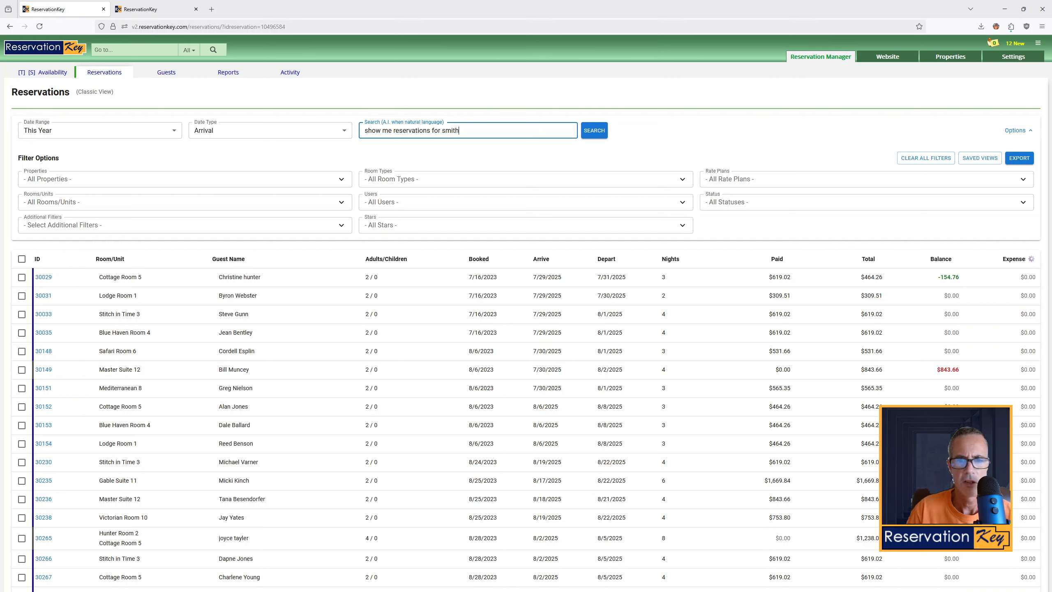
key(Return)
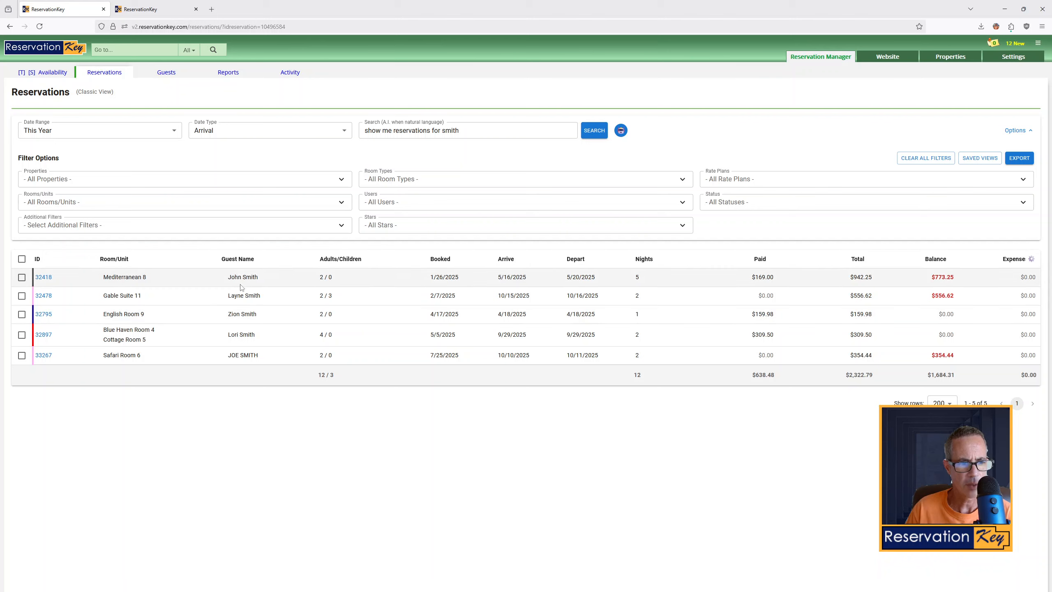
Run A.I. searches for smith's reservations in july 2022, then broaden the query to smith in 2022
click(493, 131)
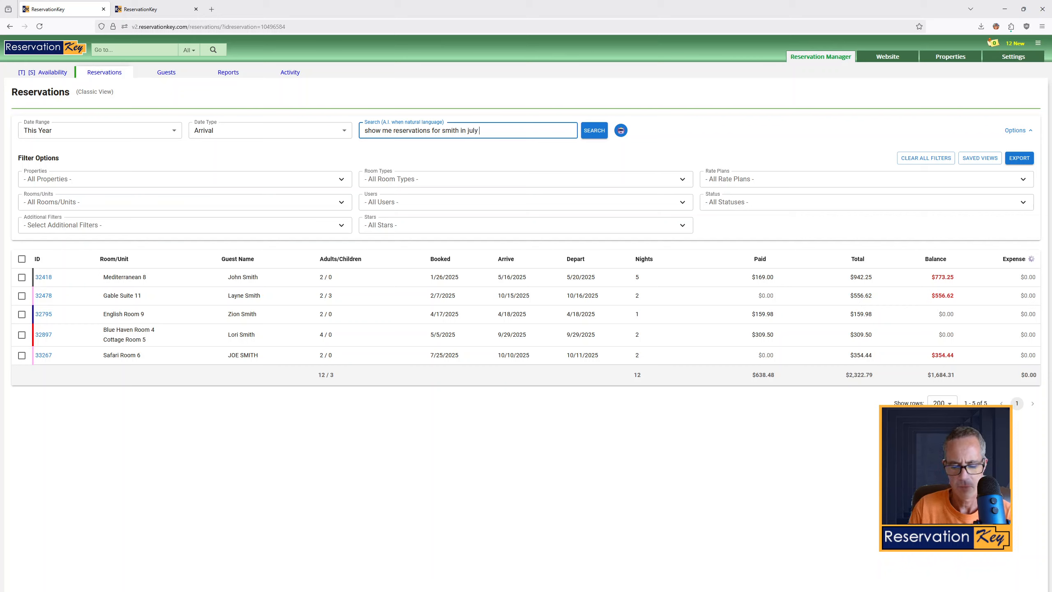
click(595, 131)
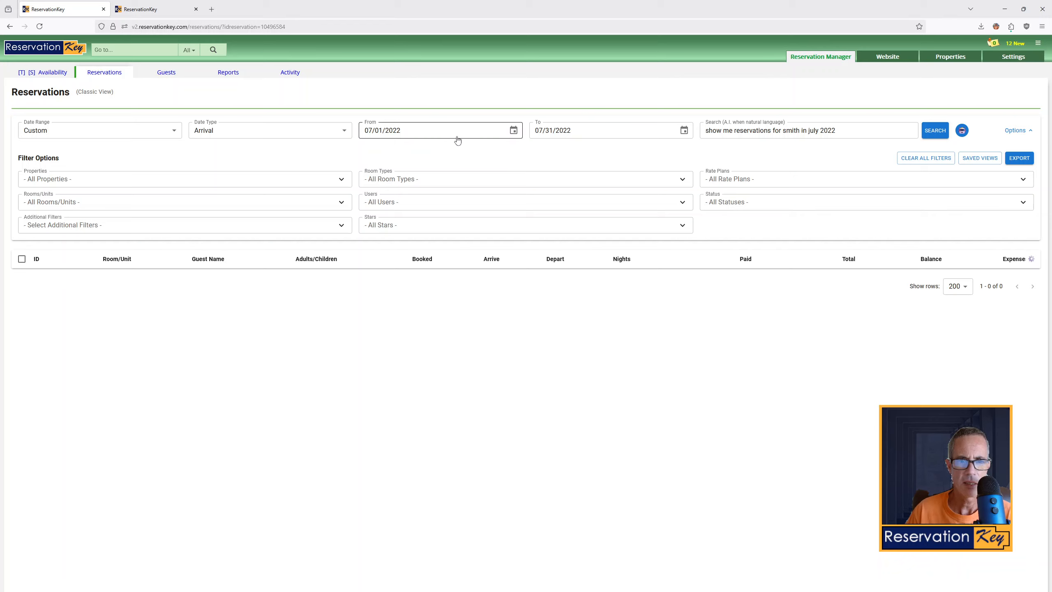
double_click(814, 130)
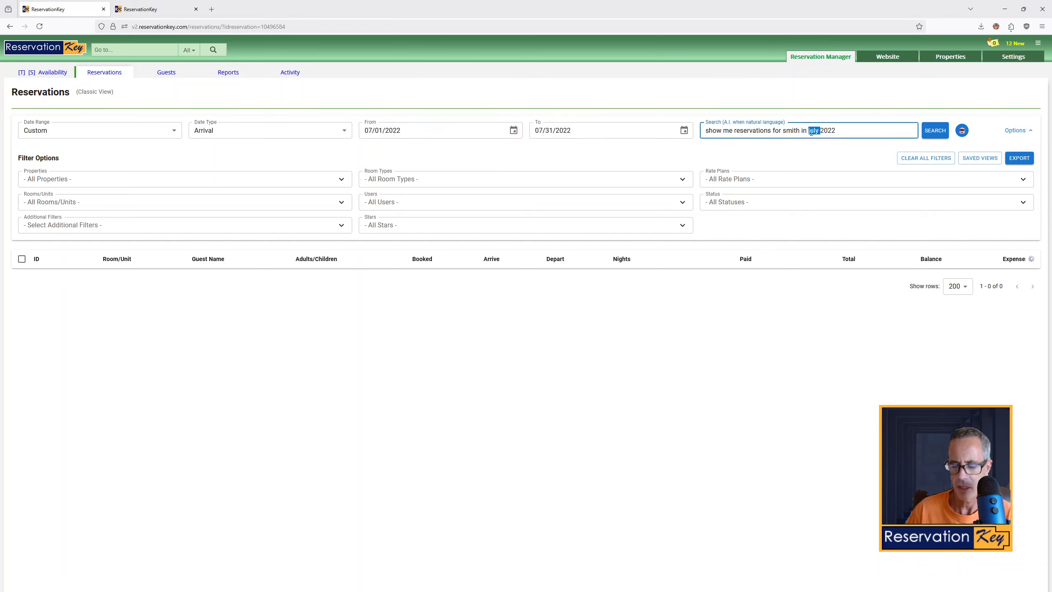
key(BackSpace)
key(Return)
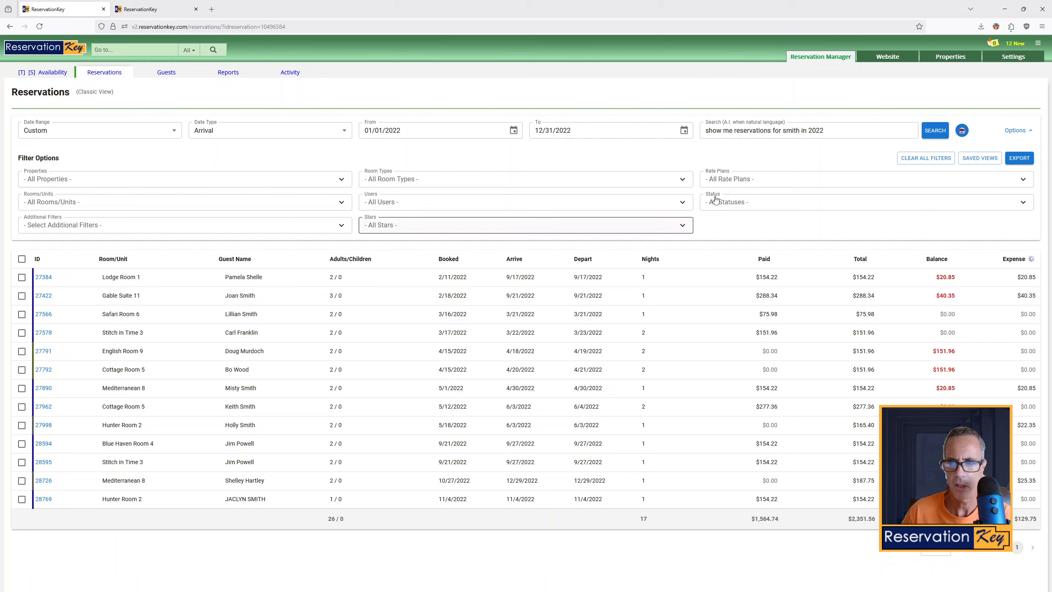
Change the A.I. search to show me reservations for jones in summer 2024 and run it
click(793, 131)
double_click(792, 130)
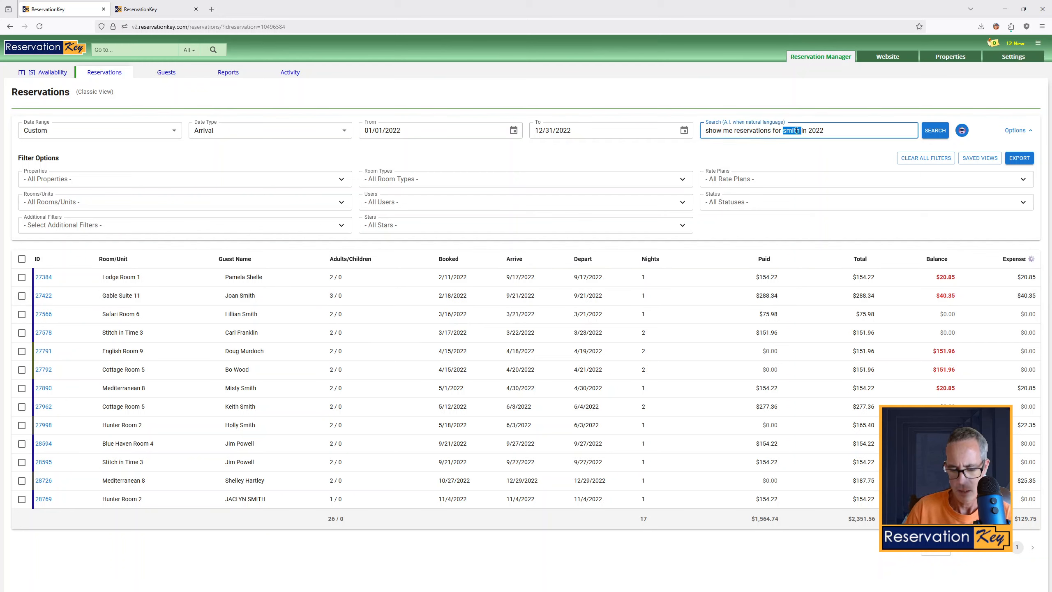
text(jones in )
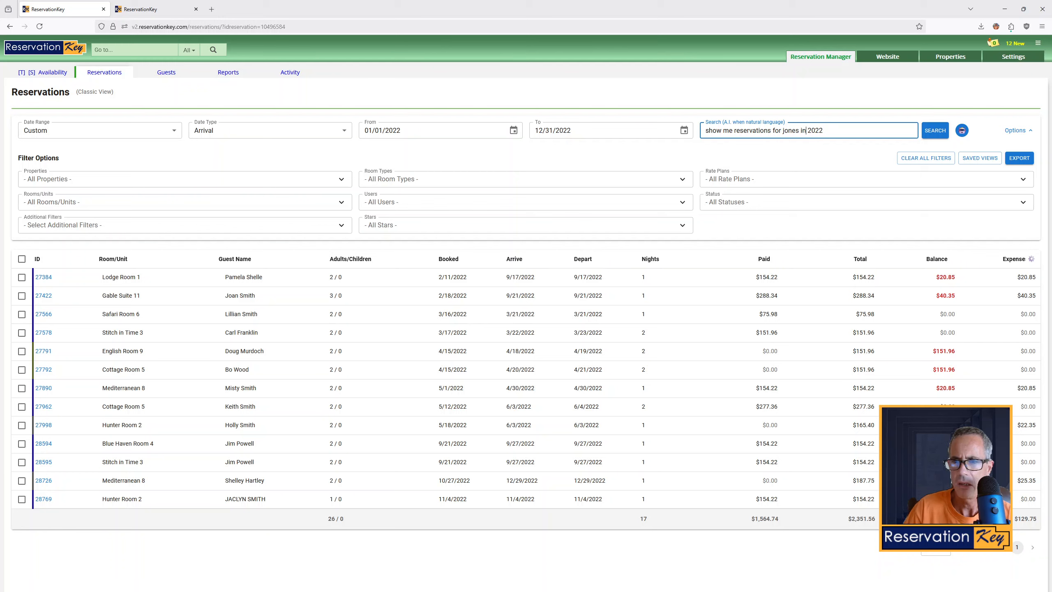
text(summer)
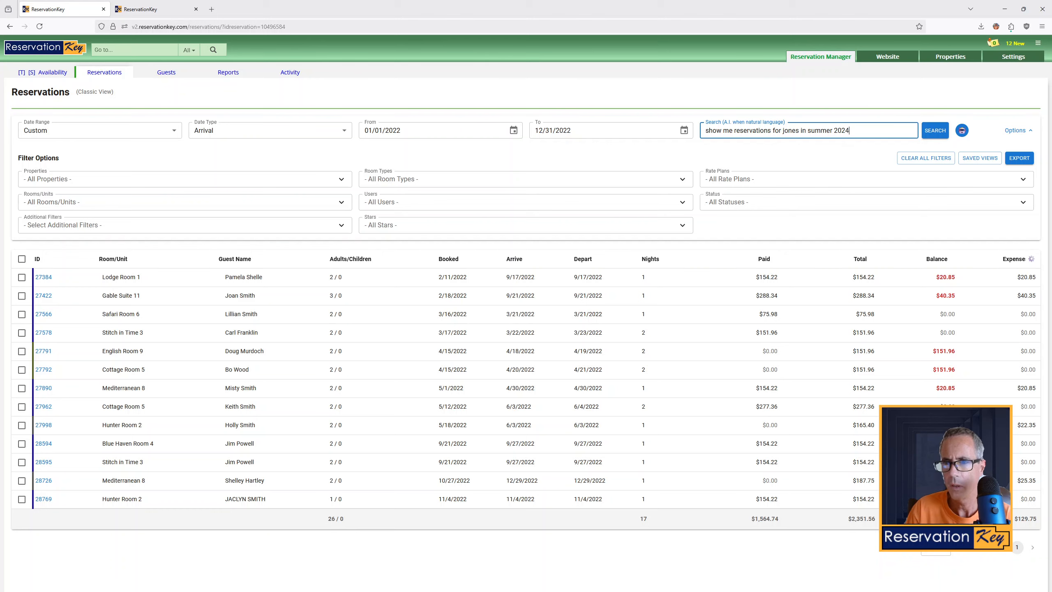
key(Return)
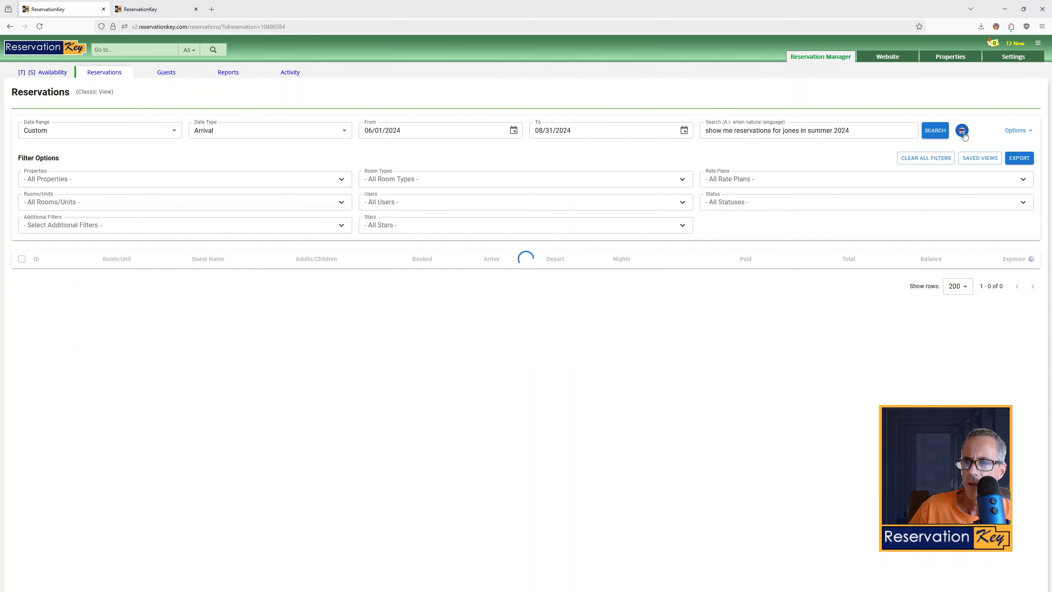
Replace the query with show me reservations with an outstanding balance and run the search
mouse_move(962, 132)
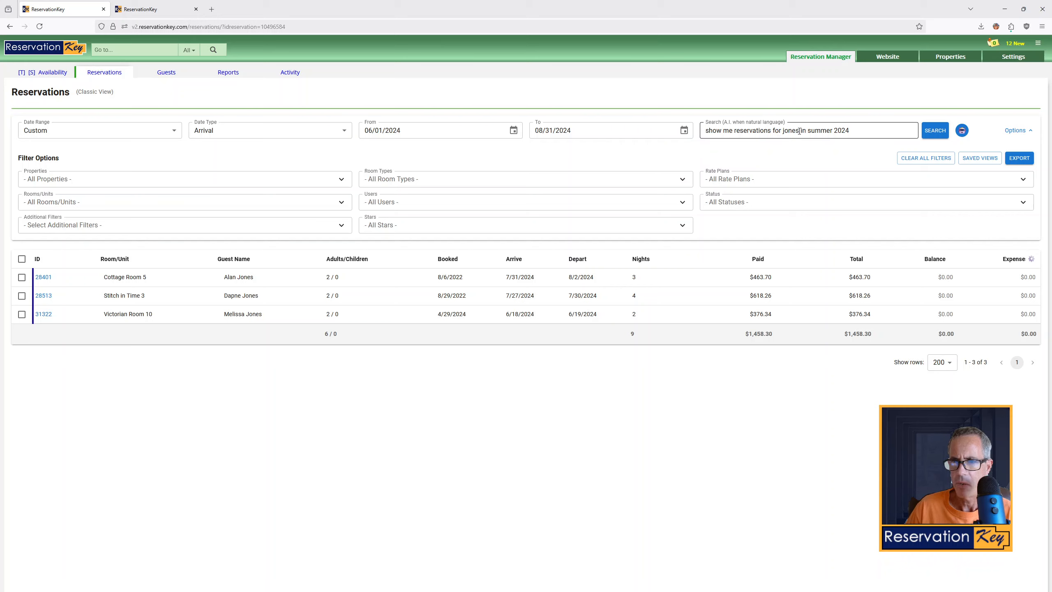
drag(858, 131, 808, 131)
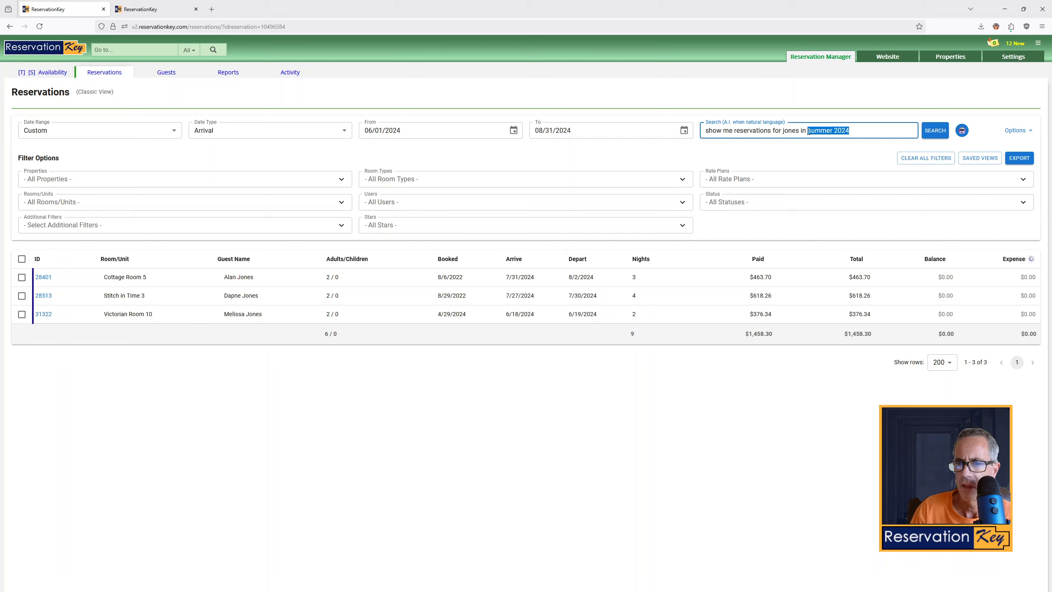
key(BackSpace)
key(BackSpace)
key(BackSpace)
key(BackSpace)
key(BackSpace)
key(BackSpace)
key(BackSpace)
key(BackSpace)
key(BackSpace)
key(BackSpace)
key(BackSpace)
key(BackSpace)
key(BackSpace)
key(BackSpace)
key(BackSpace)
key(BackSpace)
key(BackSpace)
key(BackSpace)
key(BackSpace)
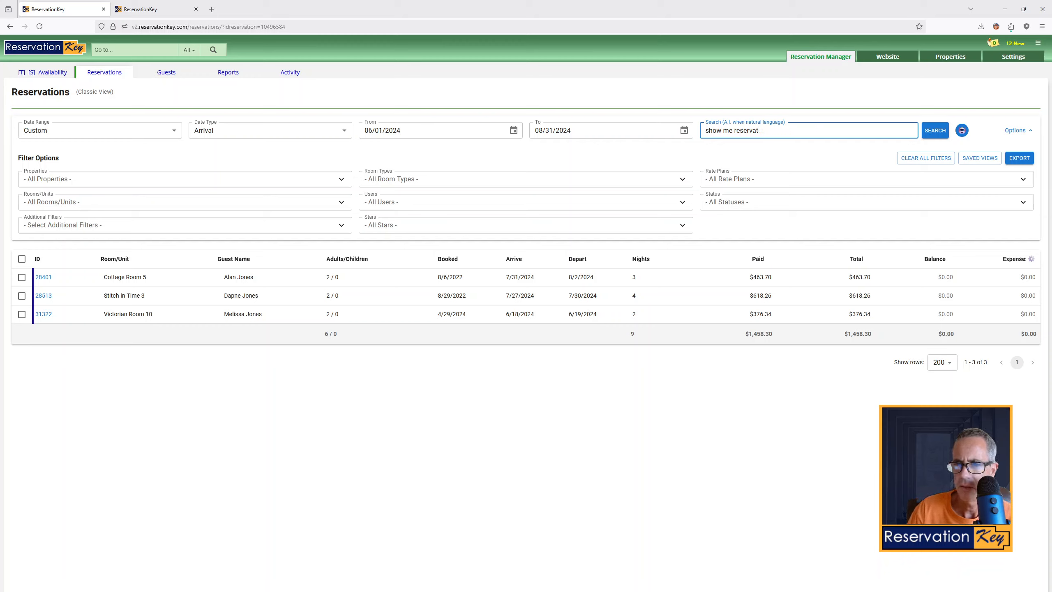
text(ions with an outs)
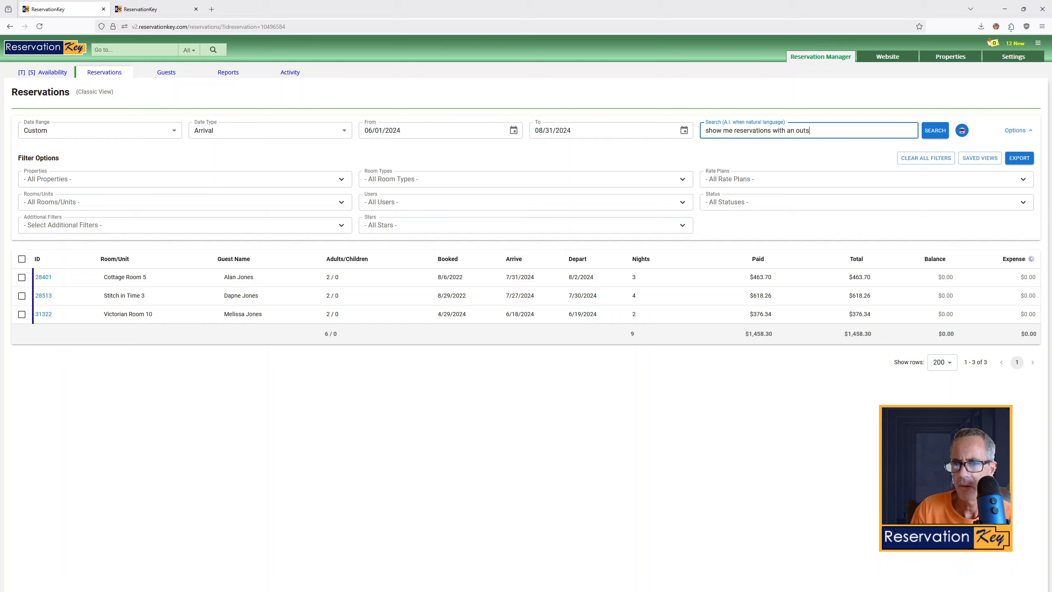
text(tanding balance)
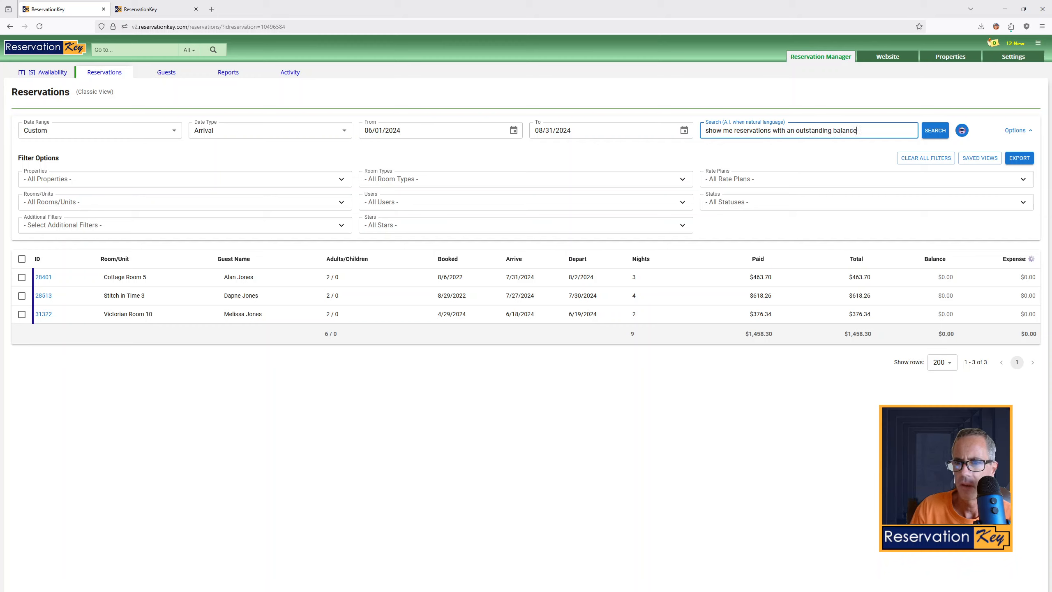
key(Return)
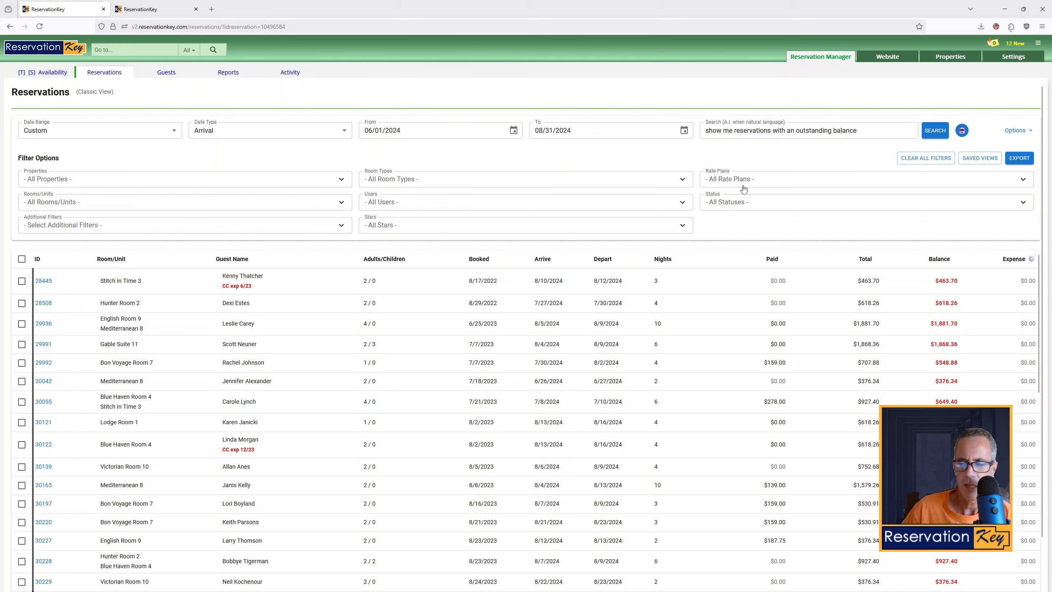
Extend the query to an outstanding balance greater than $500 and search again
click(875, 128)
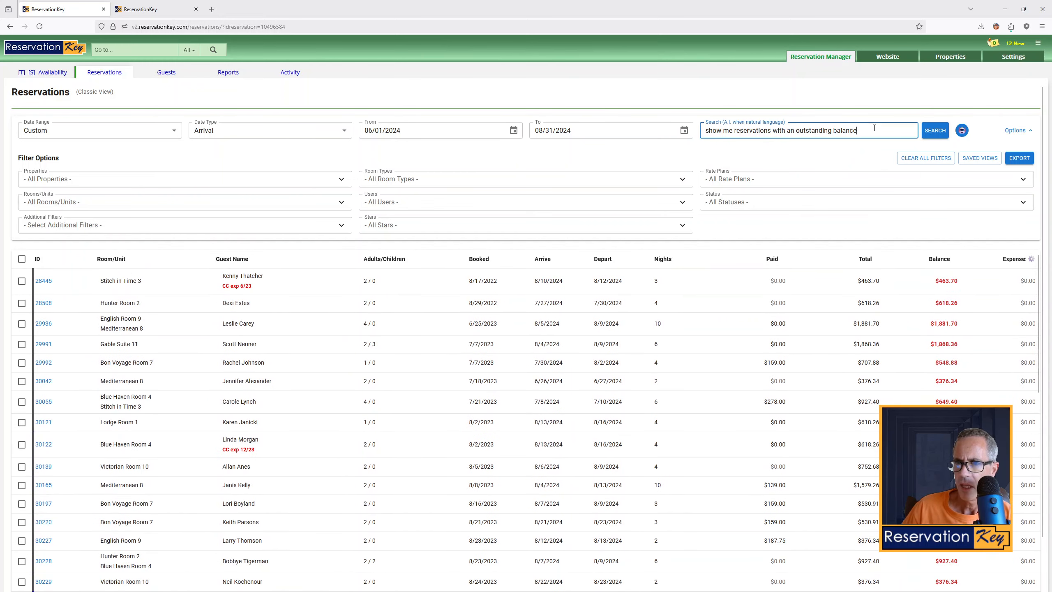
text(greater)
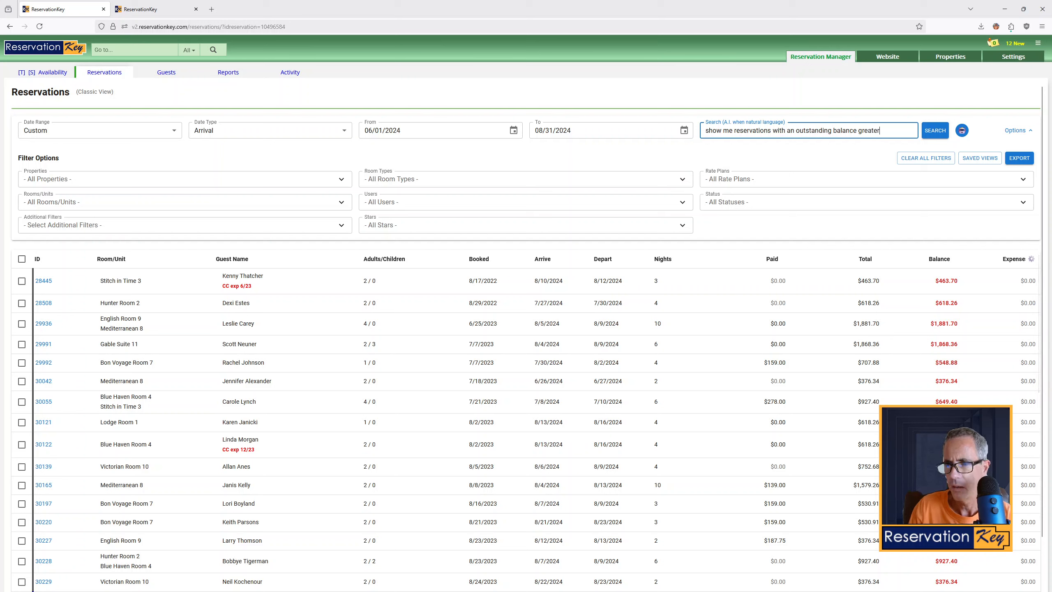
text( than $)
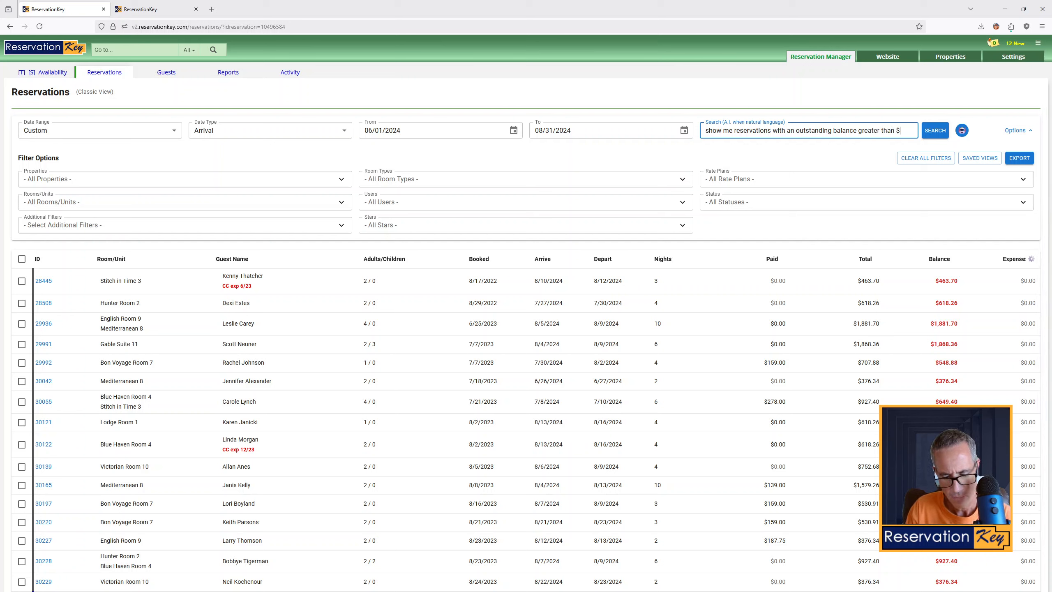
text(500)
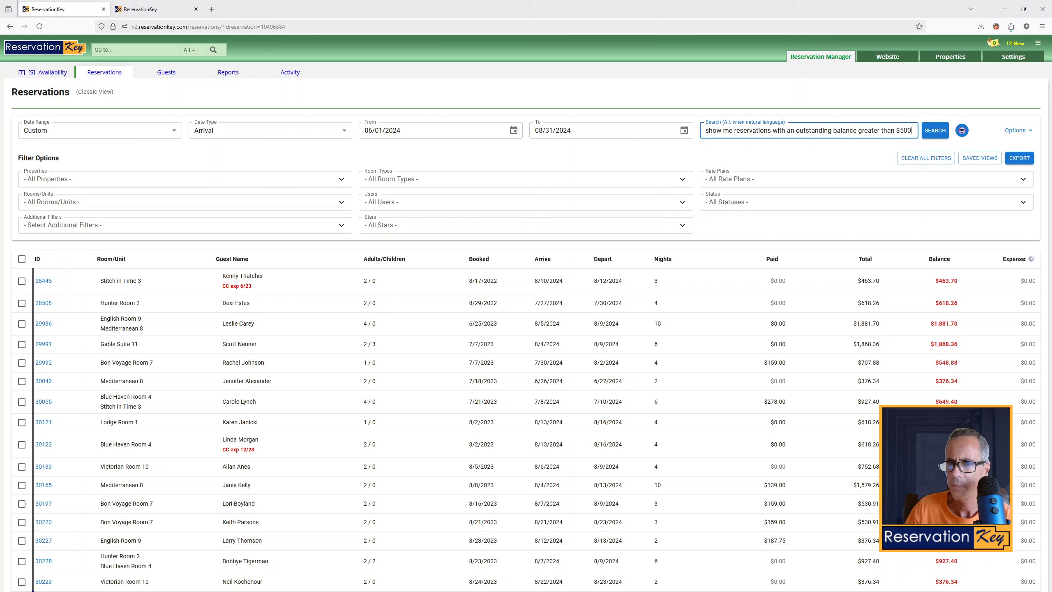
key(Return)
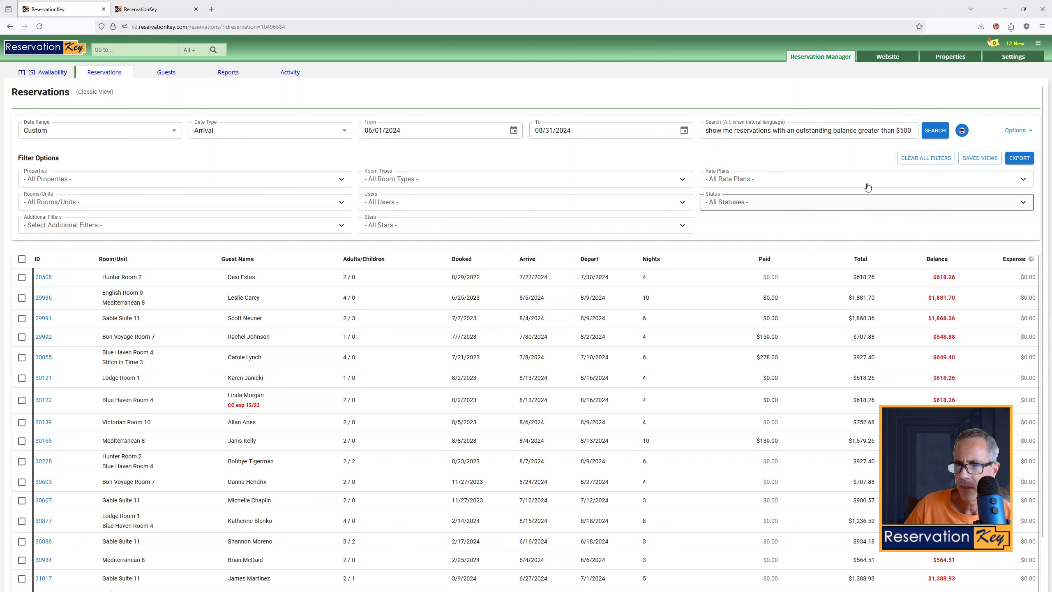
Change the balance condition to between $500 to $700 and run the search
double_click(870, 131)
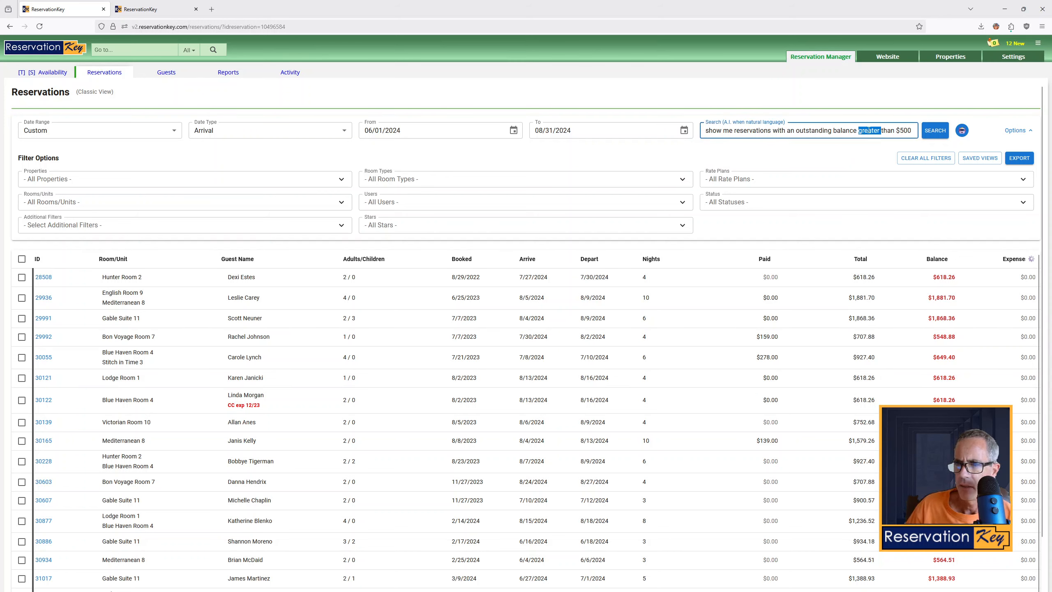
text(between)
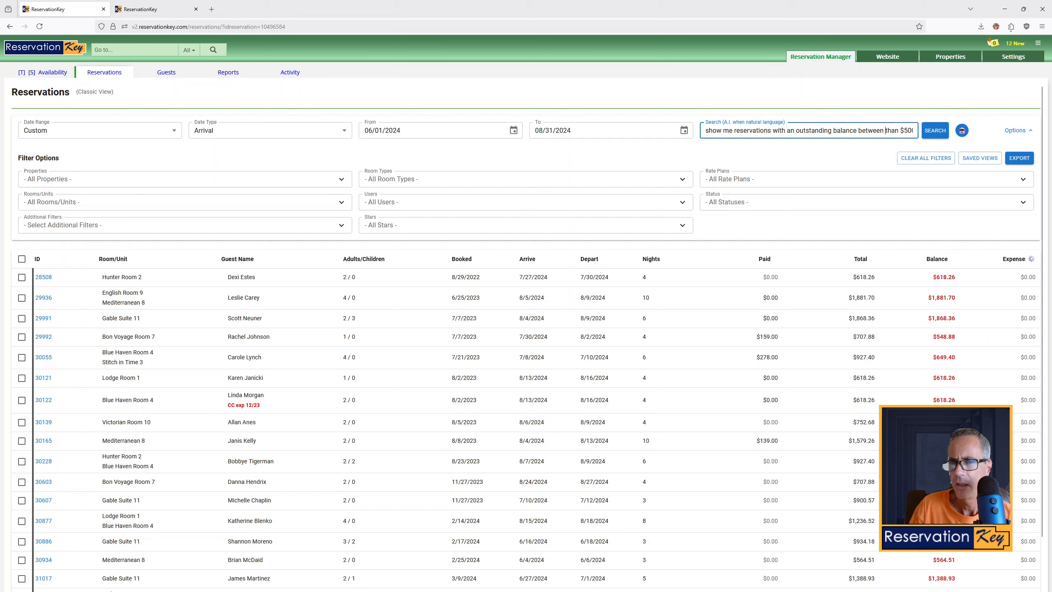
key(Delete)
key(Delete)
key(Delete)
key(Delete)
key(Delete)
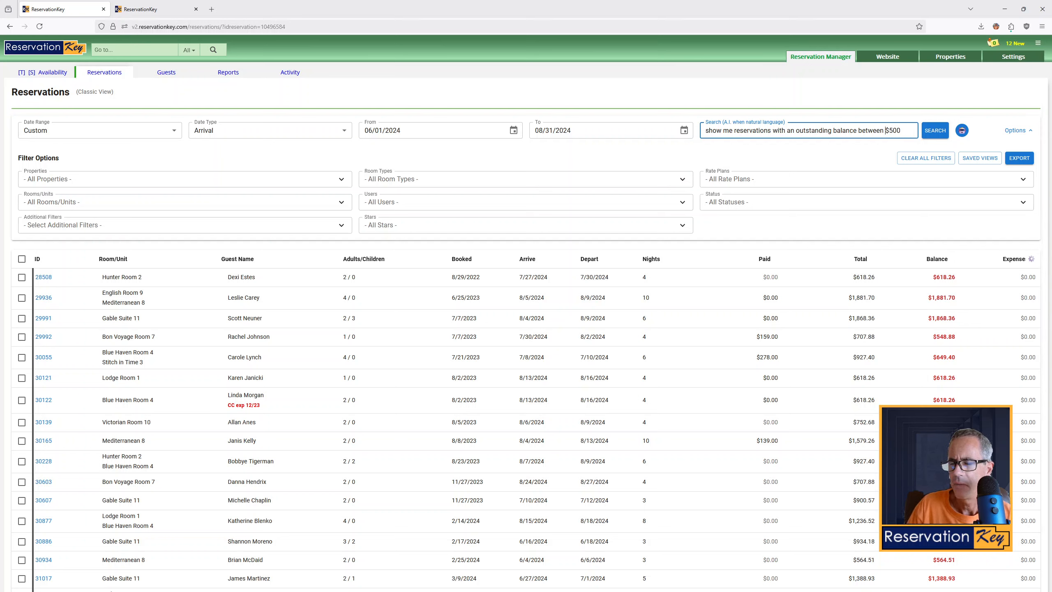
text(to $)
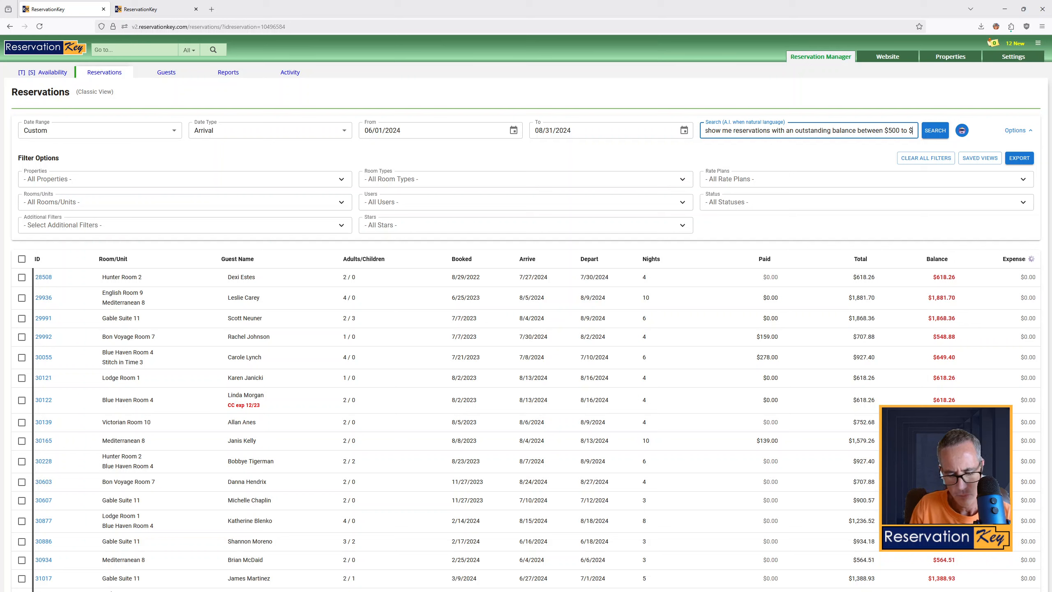
text(700)
key(Return)
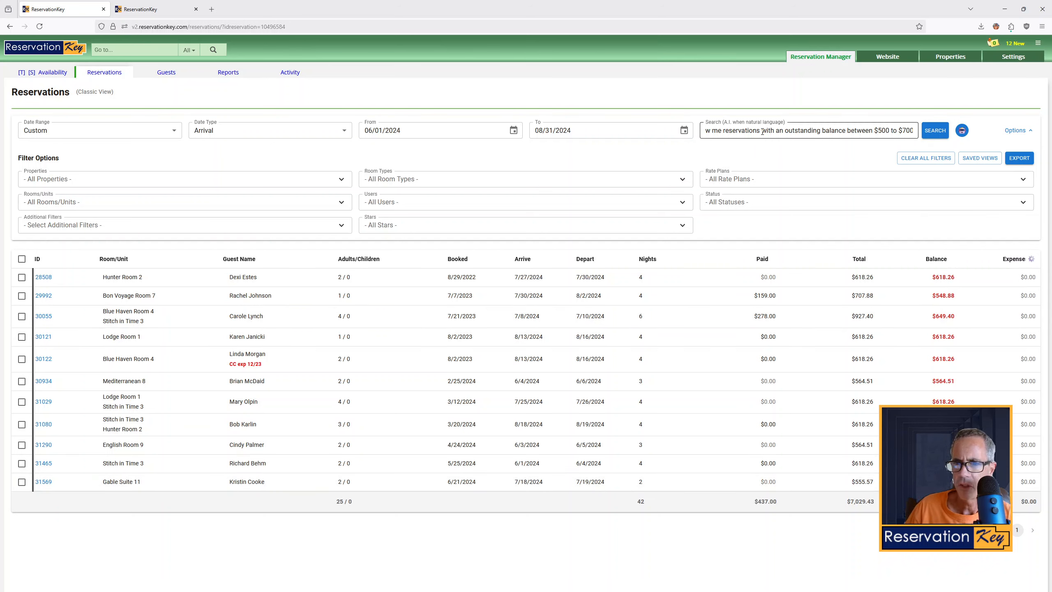
Replace the query with show me reservations with children and search
drag(762, 131, 947, 144)
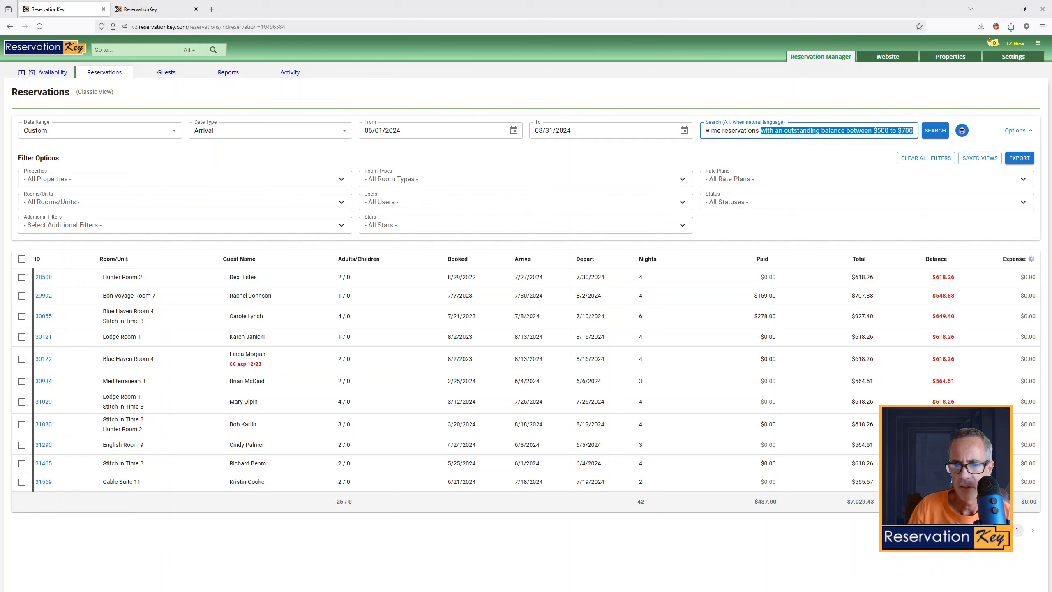
text(with children)
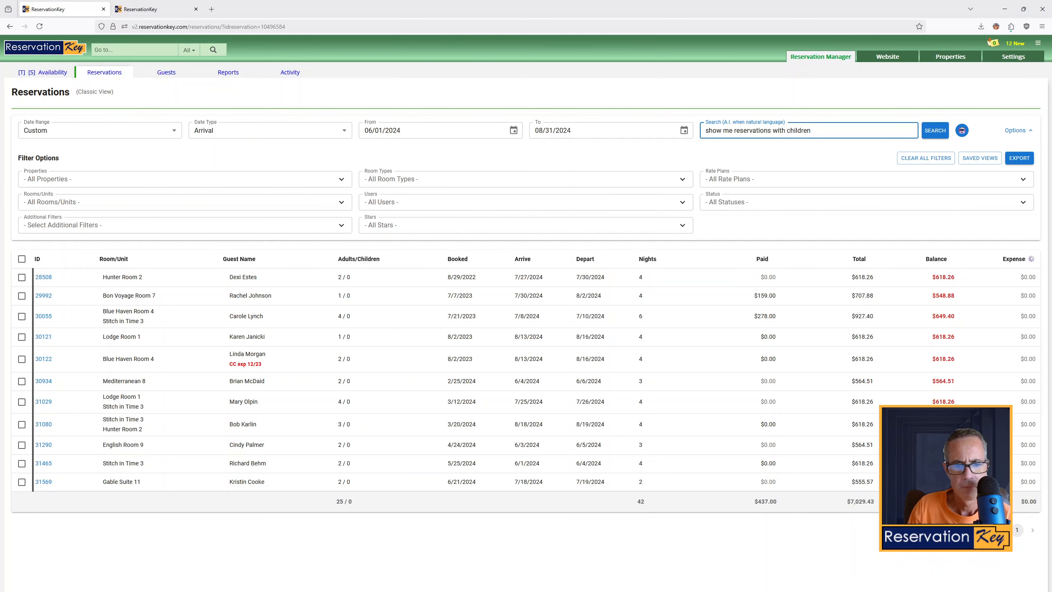
key(Return)
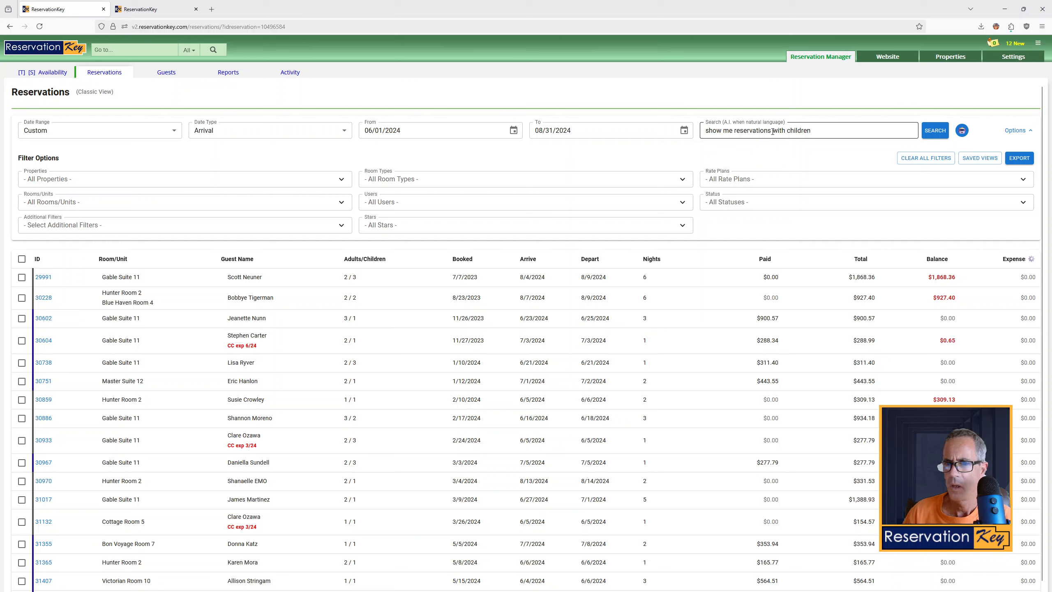
Change the query to show me reservations with more than 2 children and search
drag(773, 131, 911, 138)
key(BackSpace)
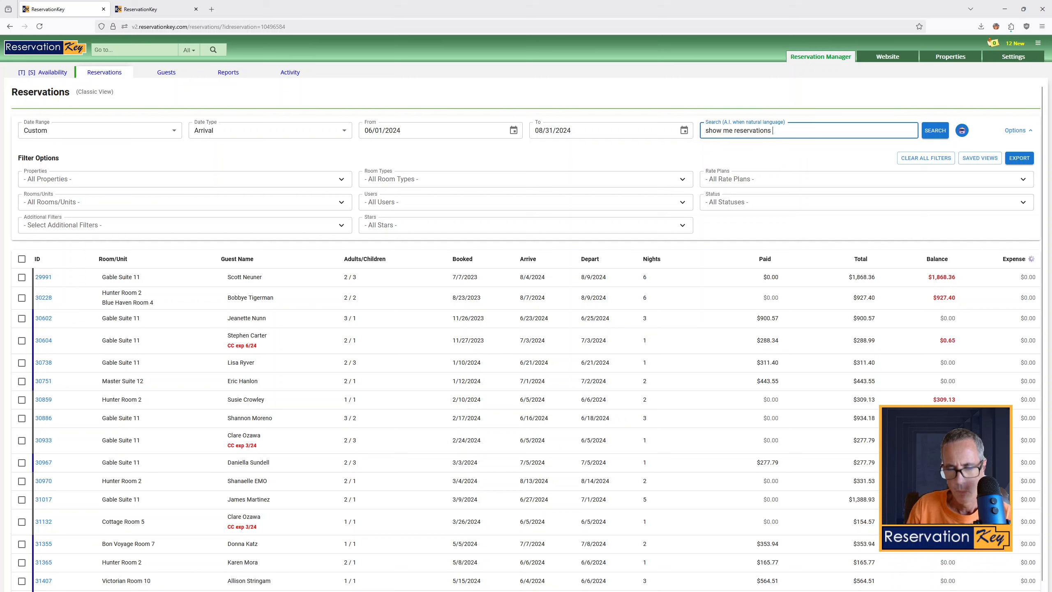
text(with a)
key(BackSpace)
text(more than )
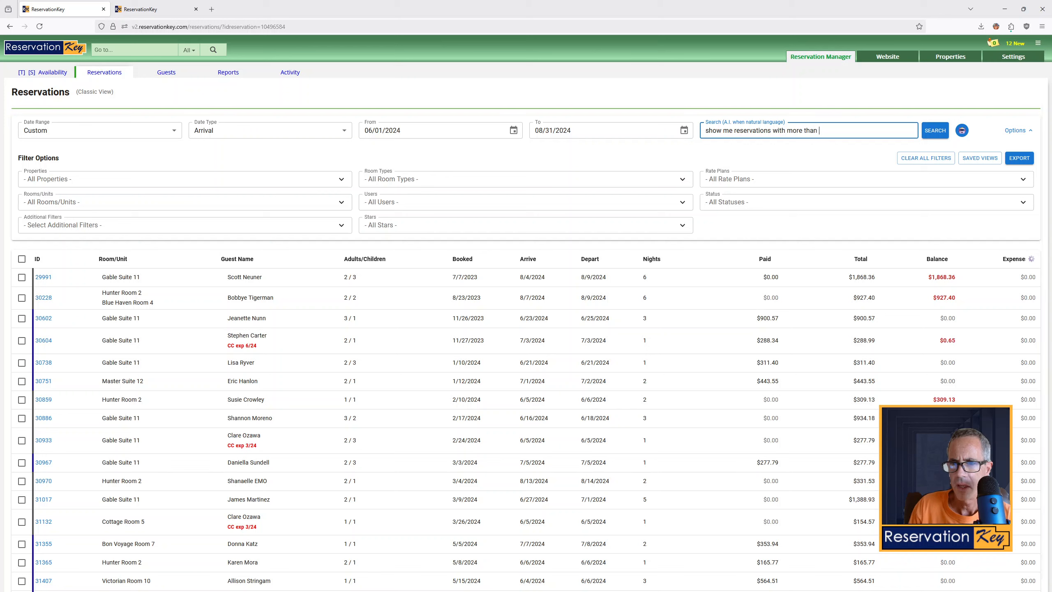
text(2 children)
key(Return)
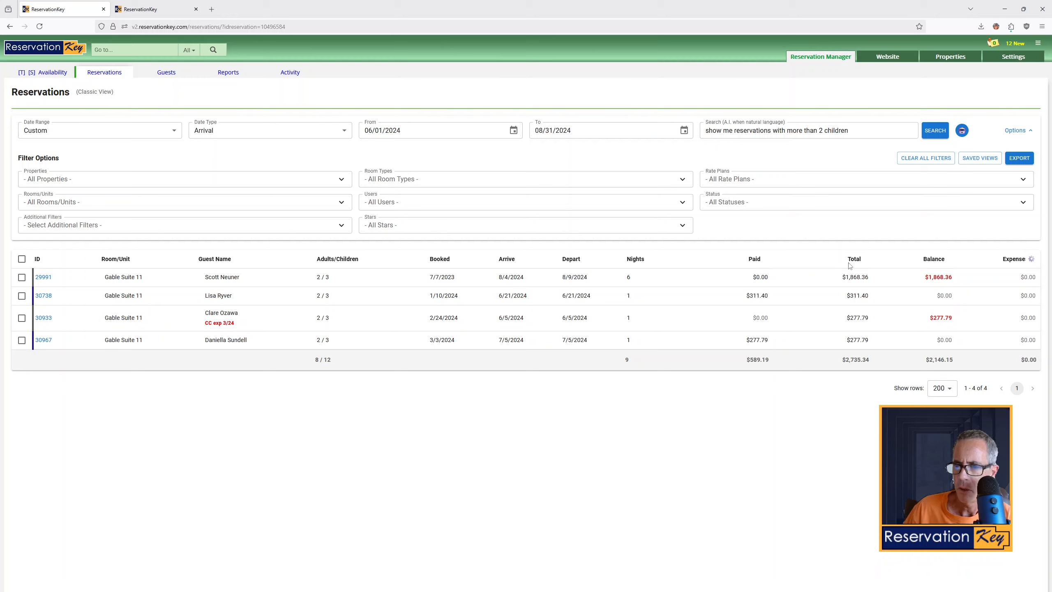
Change the query to show me reservations where total price was more than $1000 and search
drag(857, 131, 773, 131)
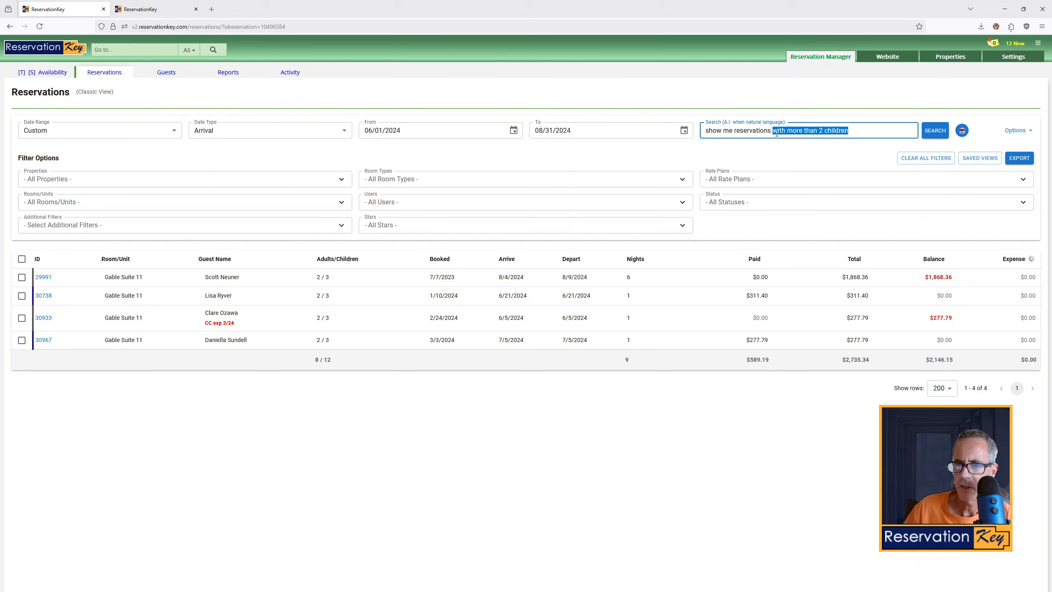
text(where total pri)
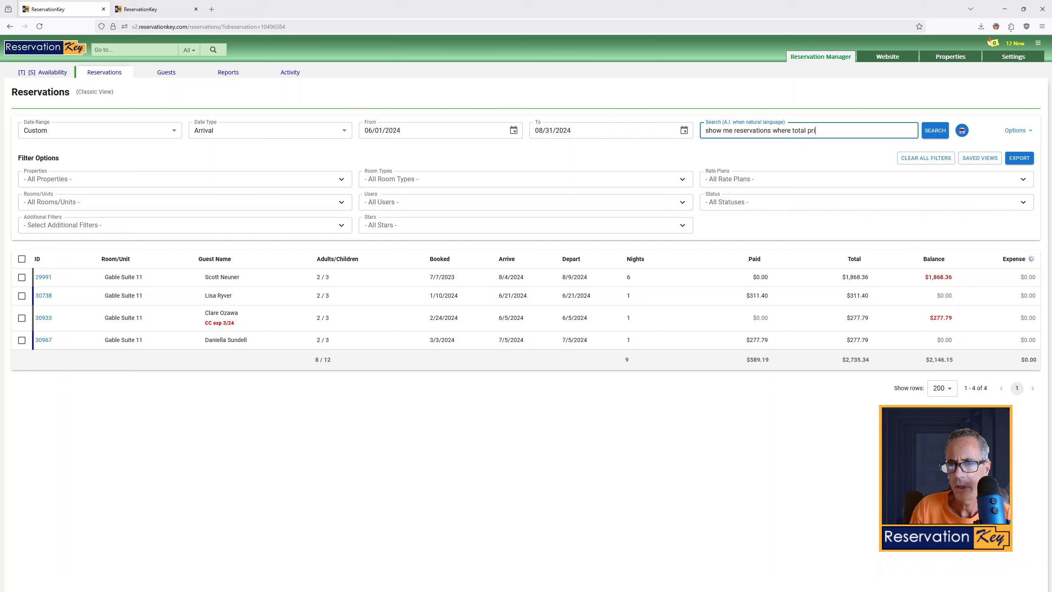
text(ce was more than)
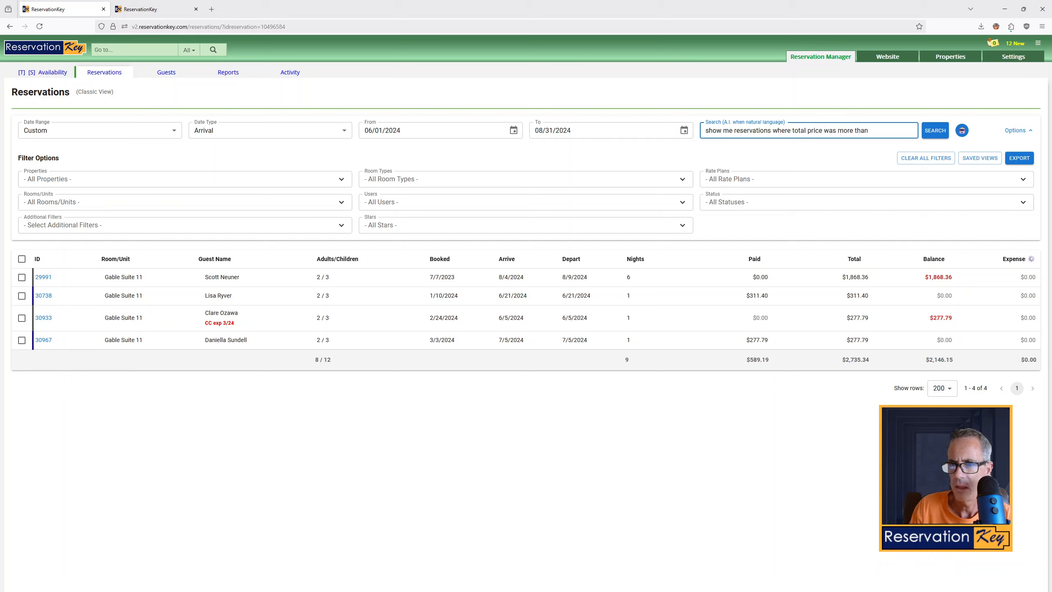
text( $1000)
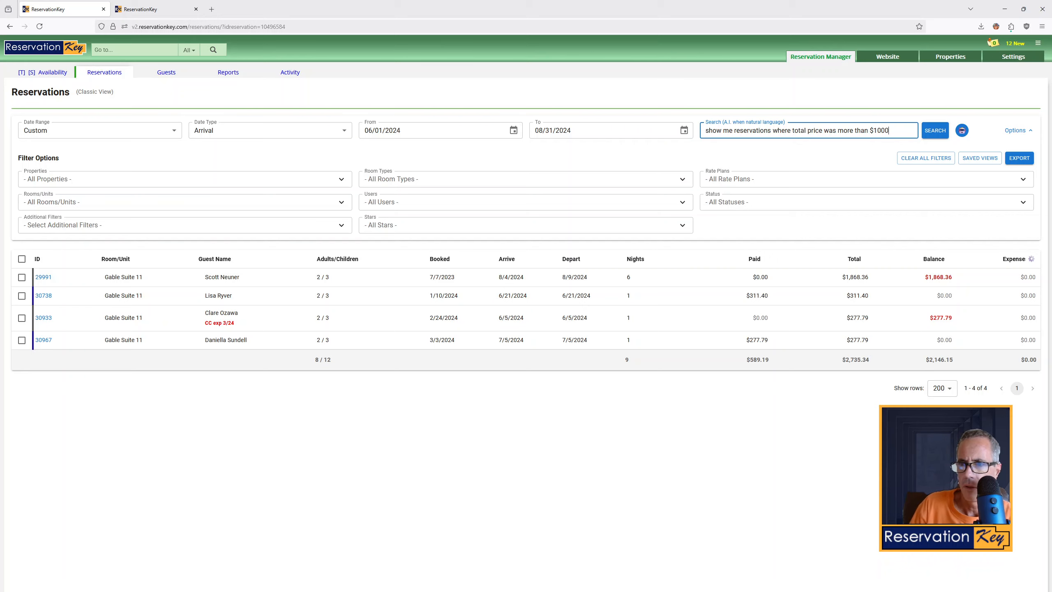
key(Return)
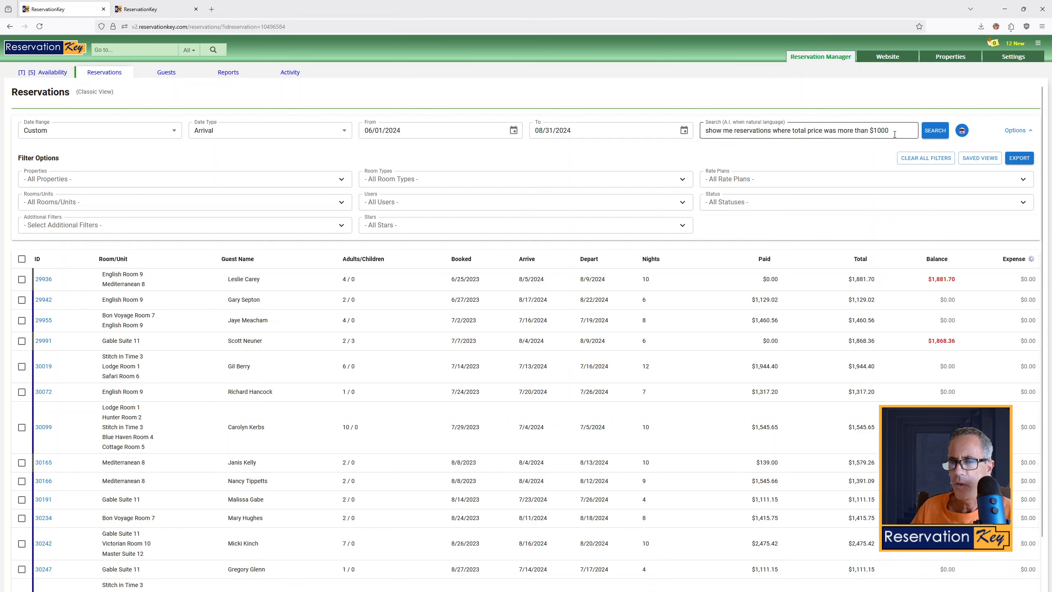
Clear the natural-language search query and collapse the filter options panel
drag(895, 135, 703, 132)
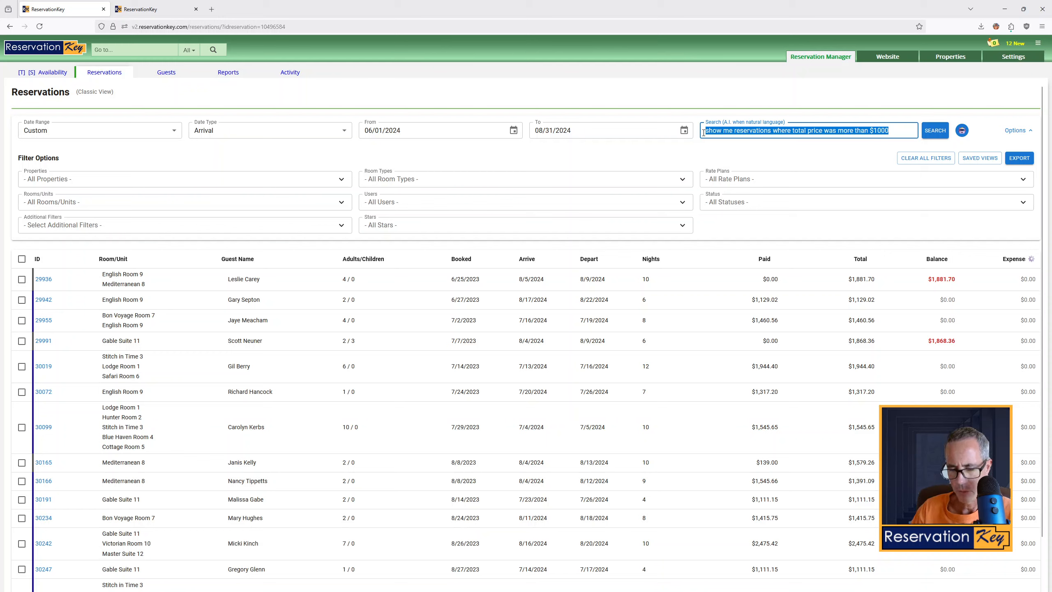
key(BackSpace)
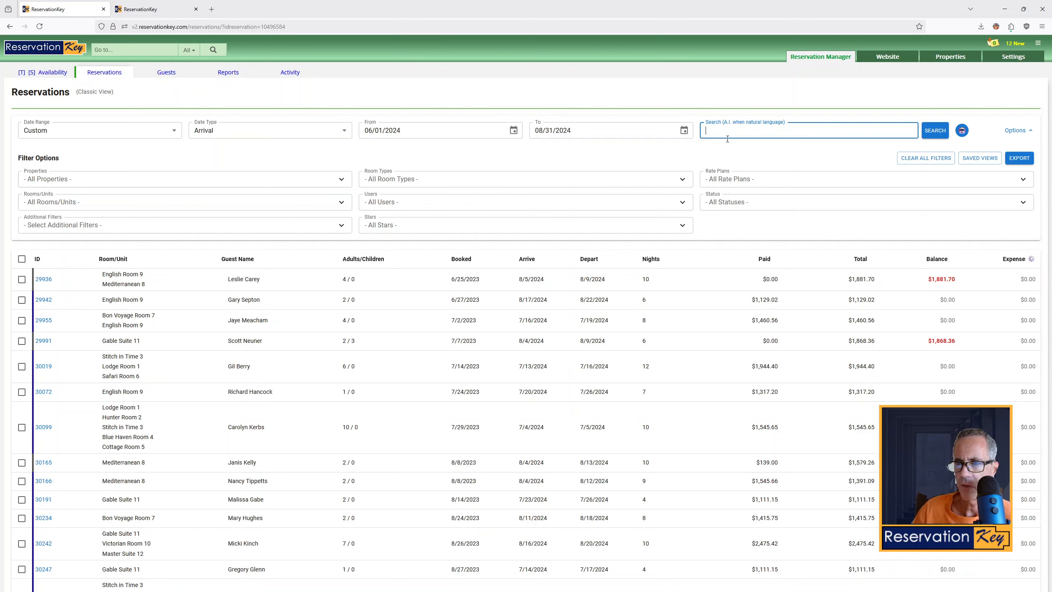
click(1026, 132)
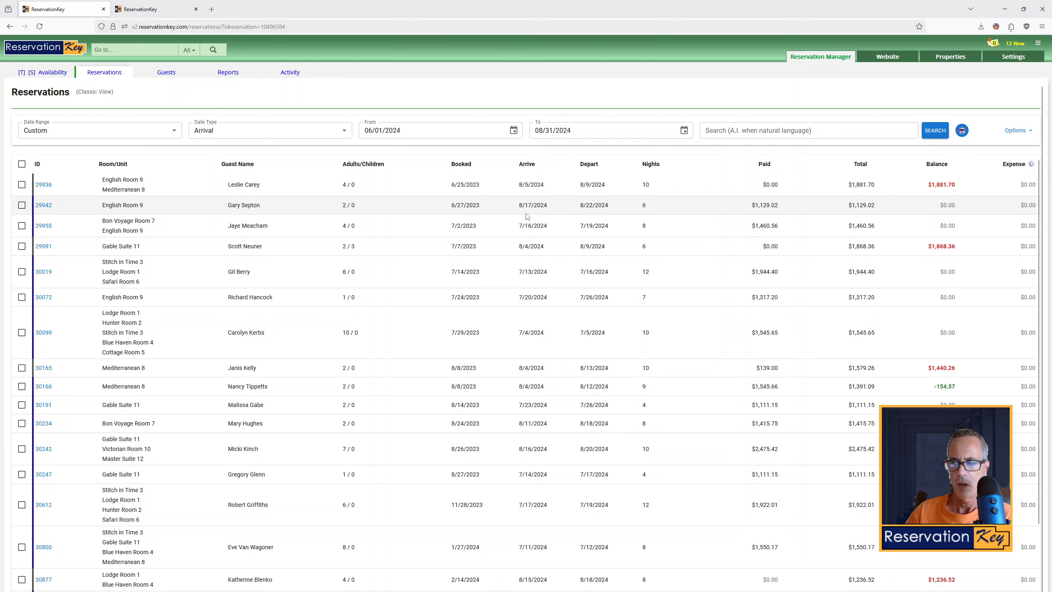
key(F1)
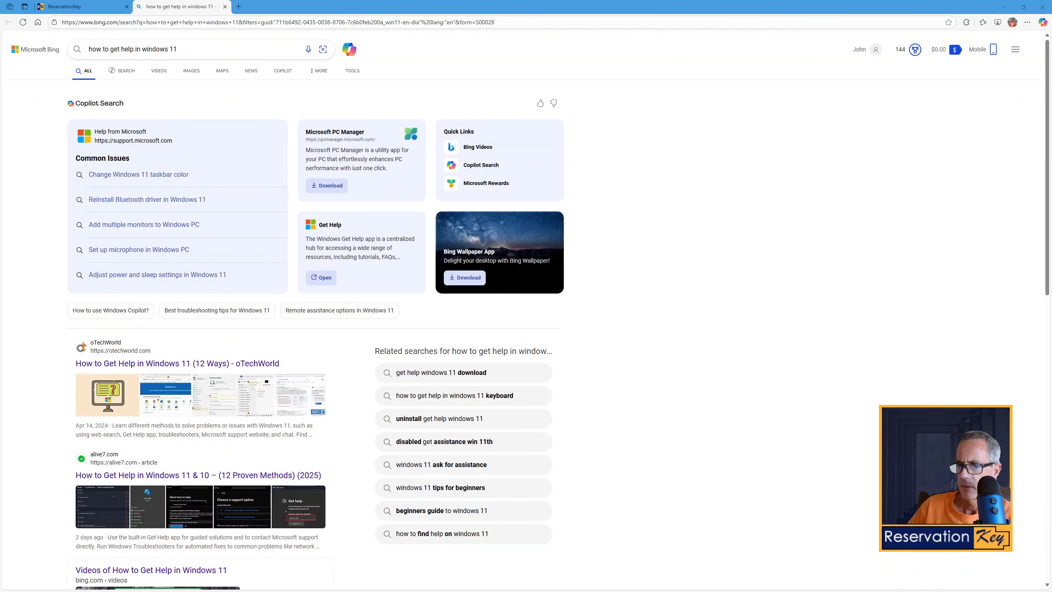
key(F1)
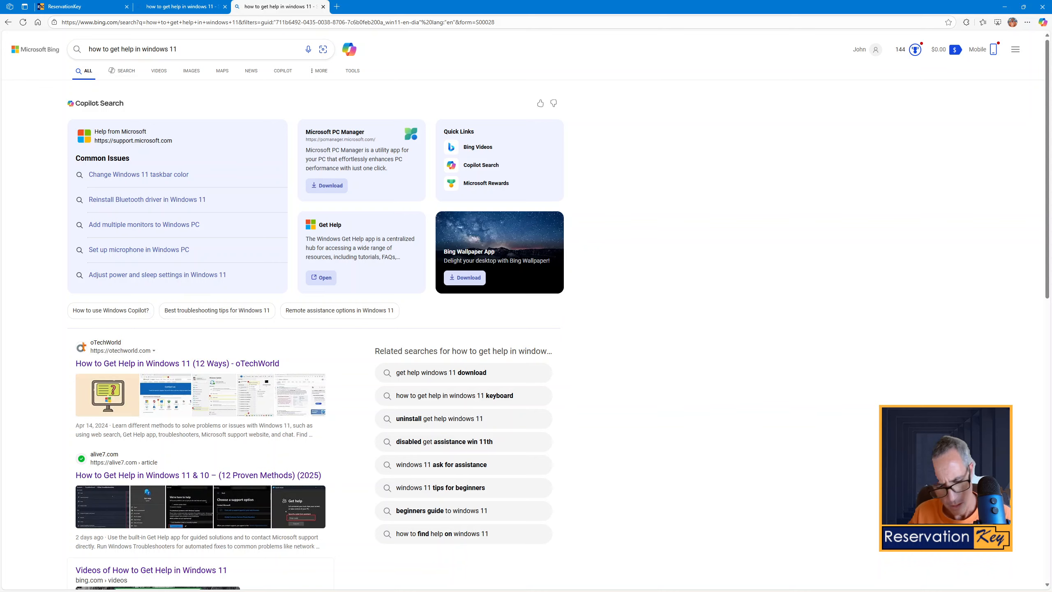
key(super)
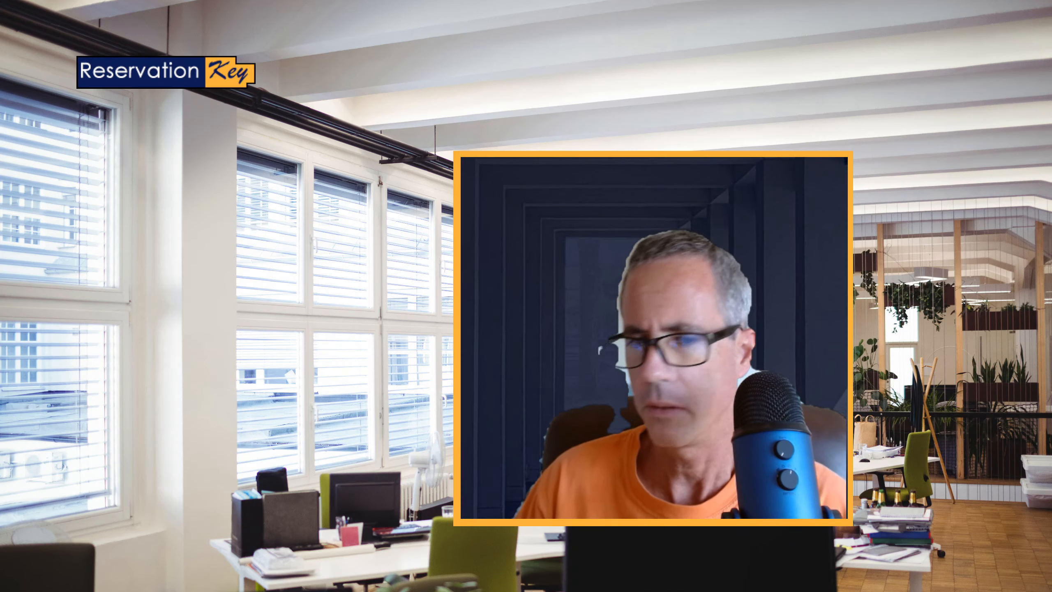